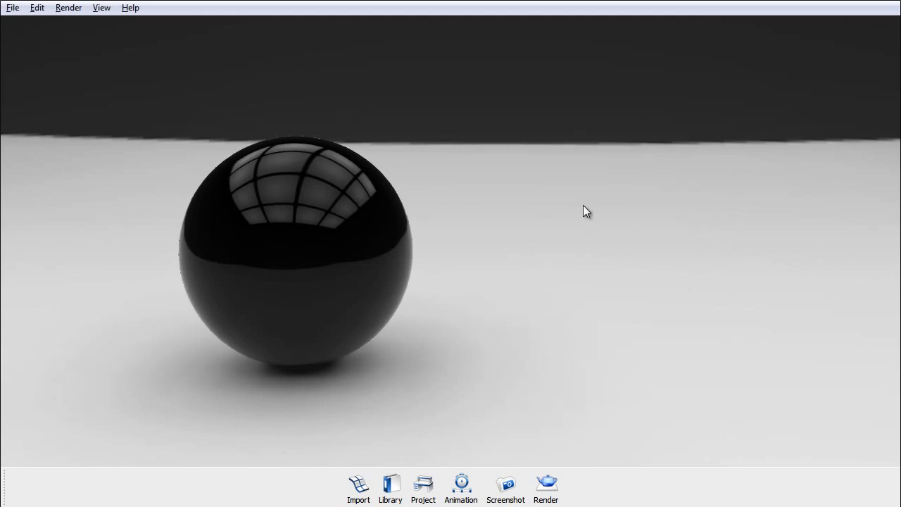
# Step: Load WoodFine0001_1_S.jpg as the color texture of the sphere's lambert2SG plastic material
pyautogui.press('space')
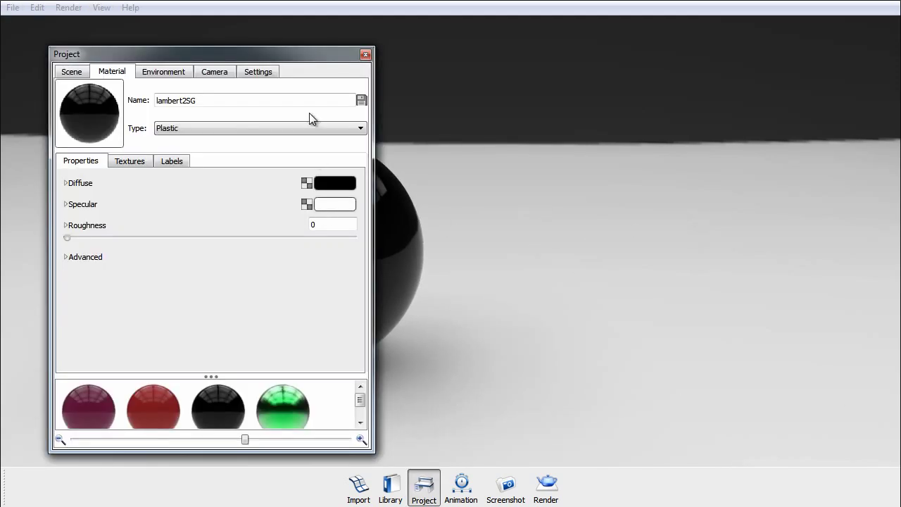
pyautogui.moveTo(267, 50); pyautogui.dragTo(694, 44)
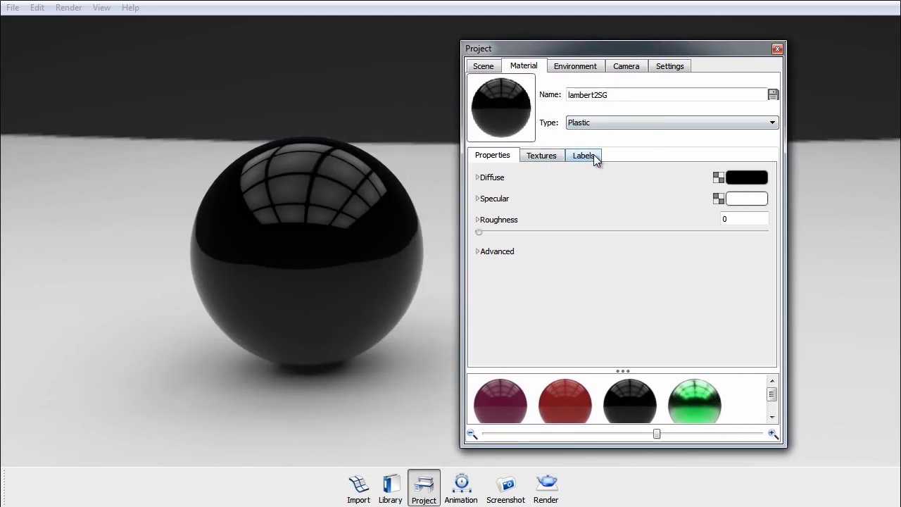
pyautogui.click(544, 157)
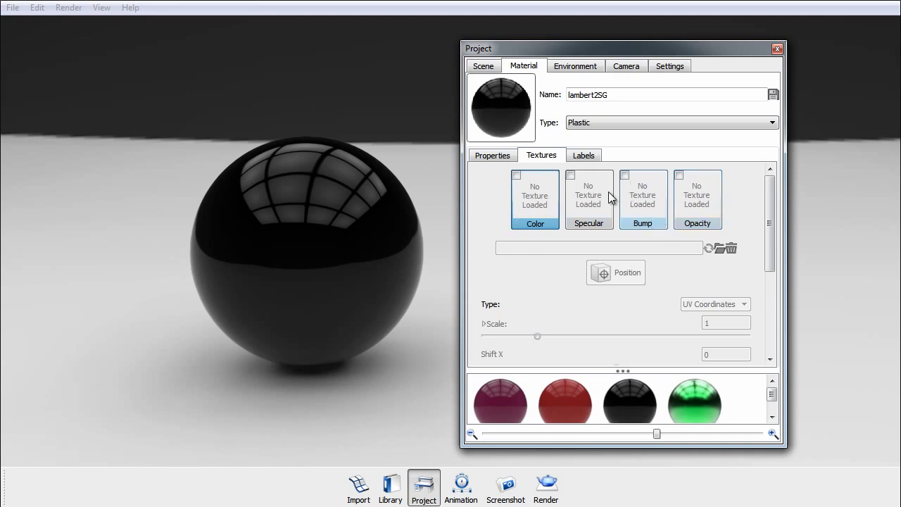
pyautogui.doubleClick(535, 200)
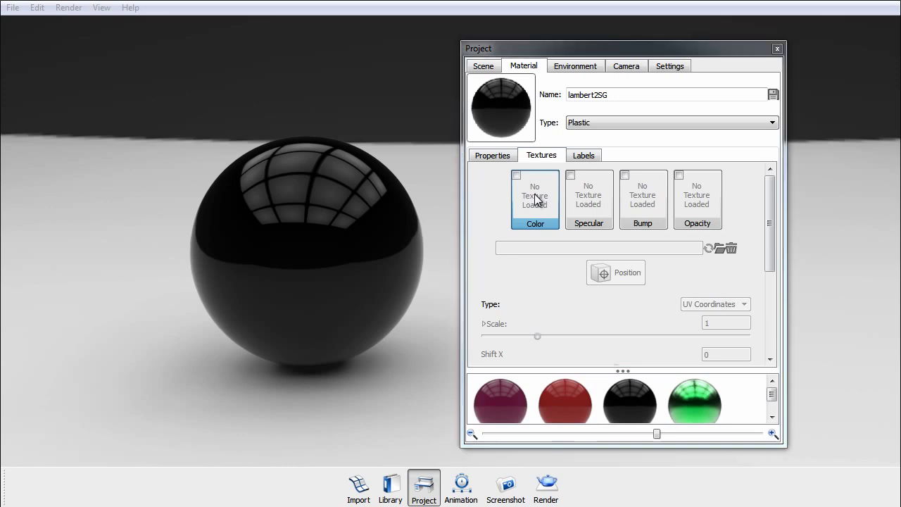
pyautogui.doubleClick(696, 259)
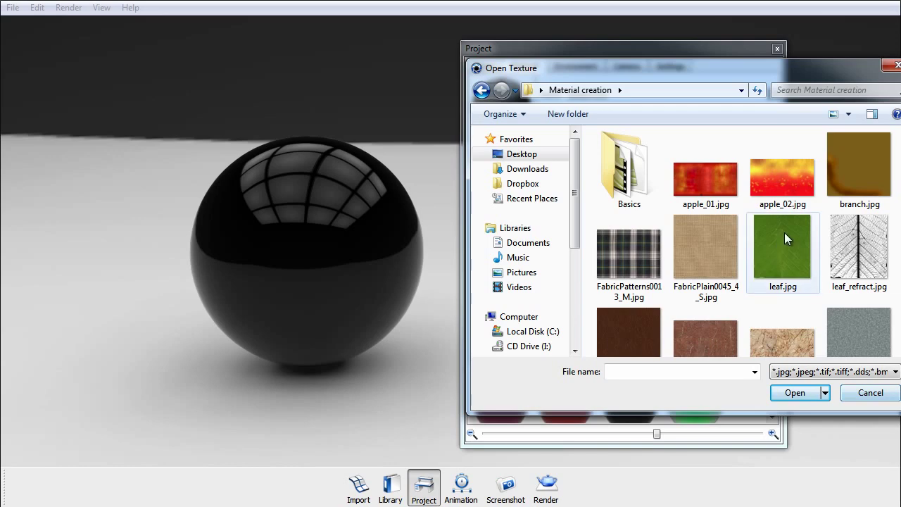
pyautogui.scroll(-5, 784, 233)
pyautogui.click(804, 318)
pyautogui.doubleClick(804, 316)
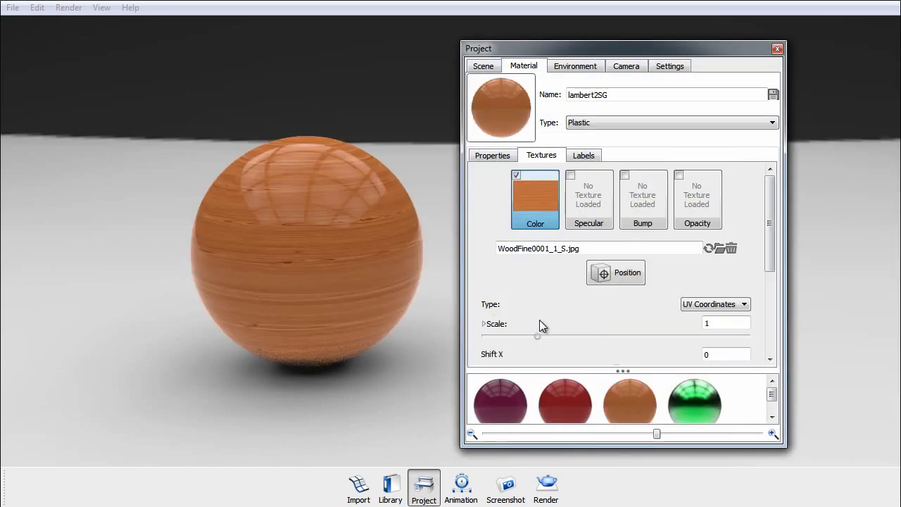
# Step: Set the wood color texture's scale to about 2.285 and inspect the grain on the sphere
pyautogui.moveTo(537, 337); pyautogui.dragTo(603, 336)
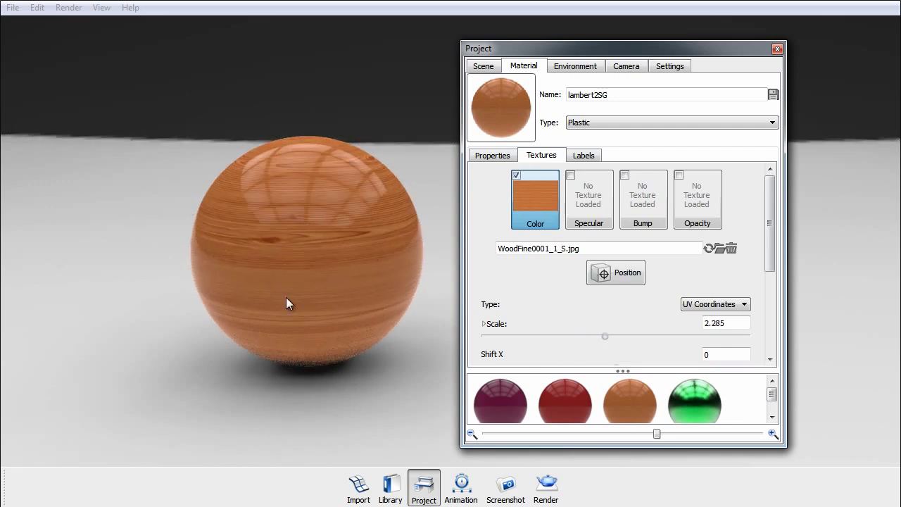
pyautogui.click(616, 124)
pyautogui.moveTo(276, 216); pyautogui.dragTo(295, 238)
pyautogui.scroll(2, 274, 199)
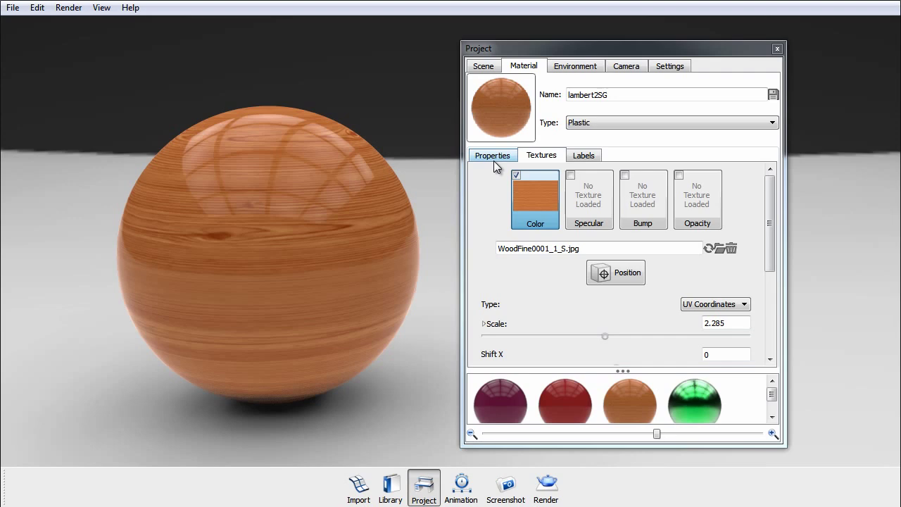
pyautogui.moveTo(346, 288); pyautogui.dragTo(337, 213)
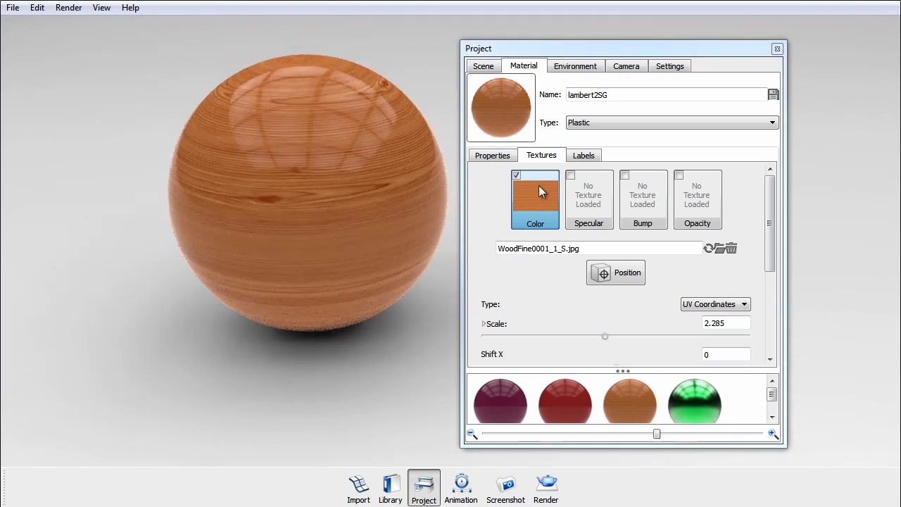
# Step: Check the material's specular color in the color picker and accept it as white
pyautogui.click(515, 155)
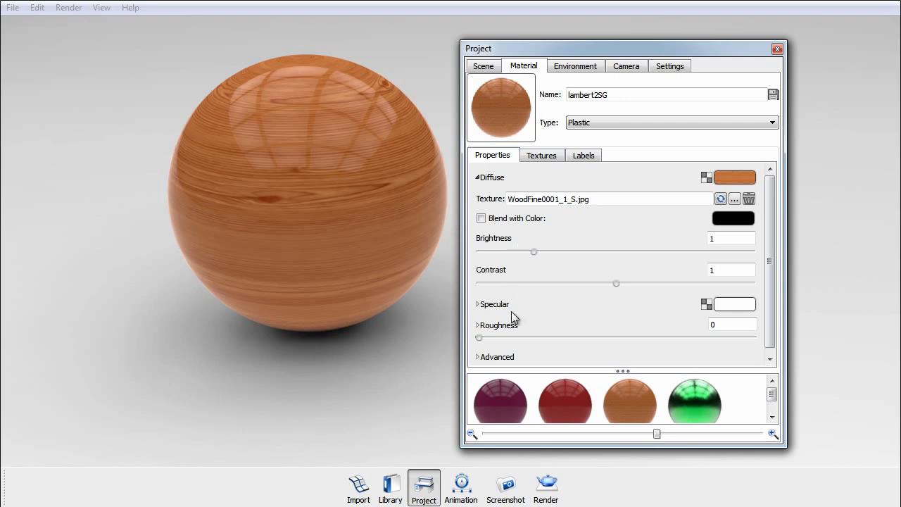
pyautogui.click(740, 304)
pyautogui.moveTo(790, 238); pyautogui.dragTo(754, 84)
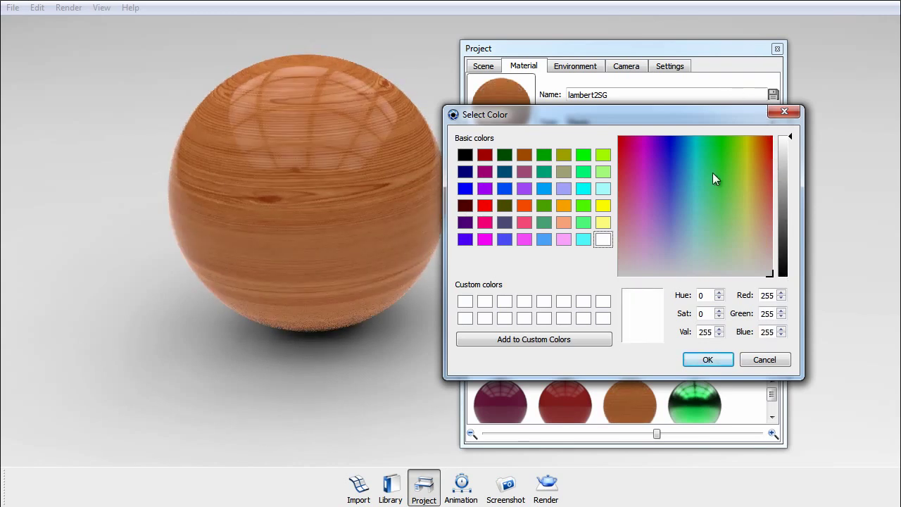
pyautogui.click(708, 359)
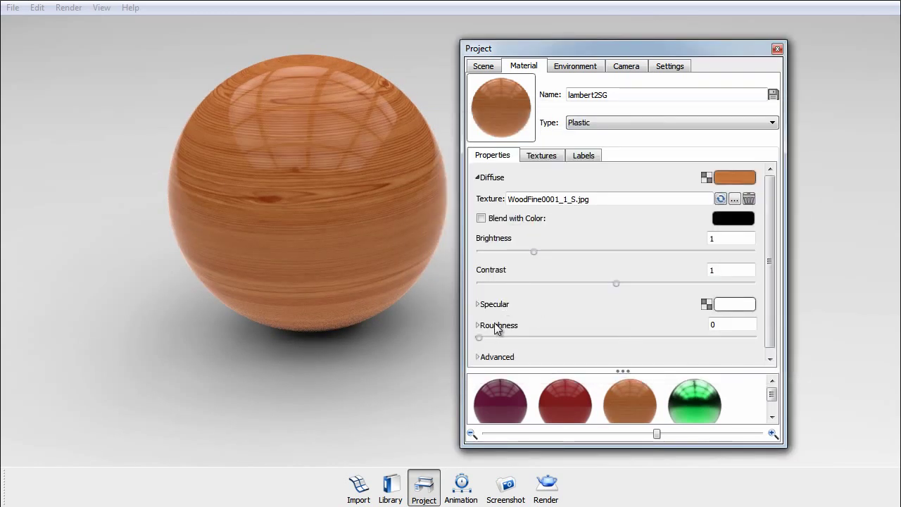
# Step: Set the material's roughness to about 0.047 and inspect the reflections on the sphere
pyautogui.moveTo(480, 337); pyautogui.dragTo(505, 340)
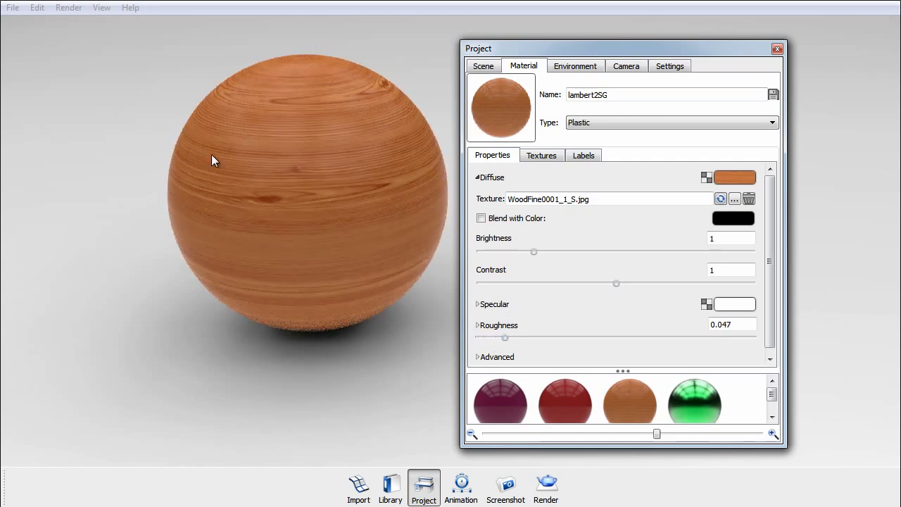
pyautogui.moveTo(211, 160); pyautogui.dragTo(461, 285)
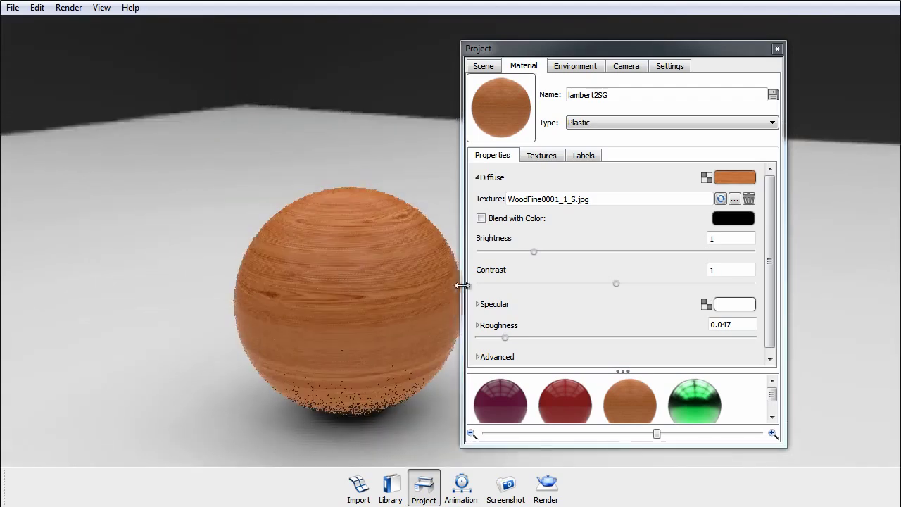
pyautogui.scroll(5, 249, 303)
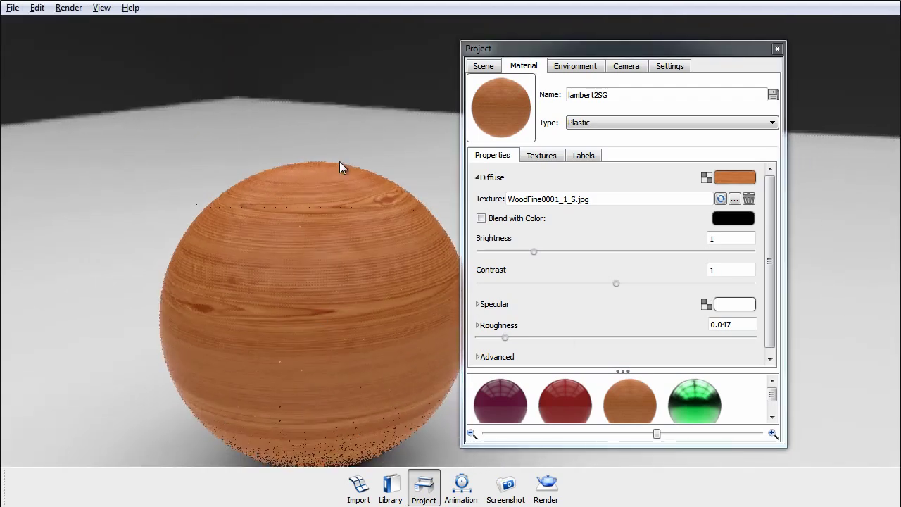
pyautogui.moveTo(339, 161); pyautogui.dragTo(354, 60, button='middle')
pyautogui.moveTo(327, 138); pyautogui.dragTo(326, 73, button='middle')
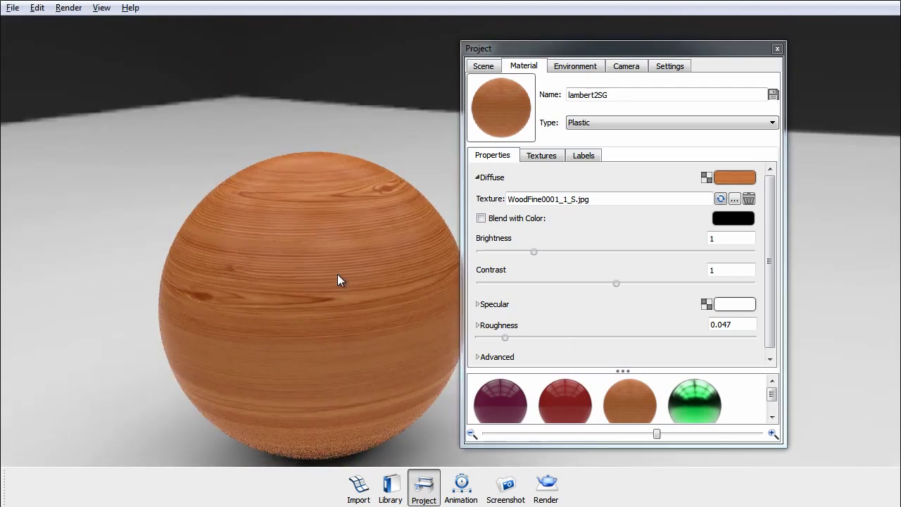
pyautogui.moveTo(338, 276); pyautogui.dragTo(316, 305)
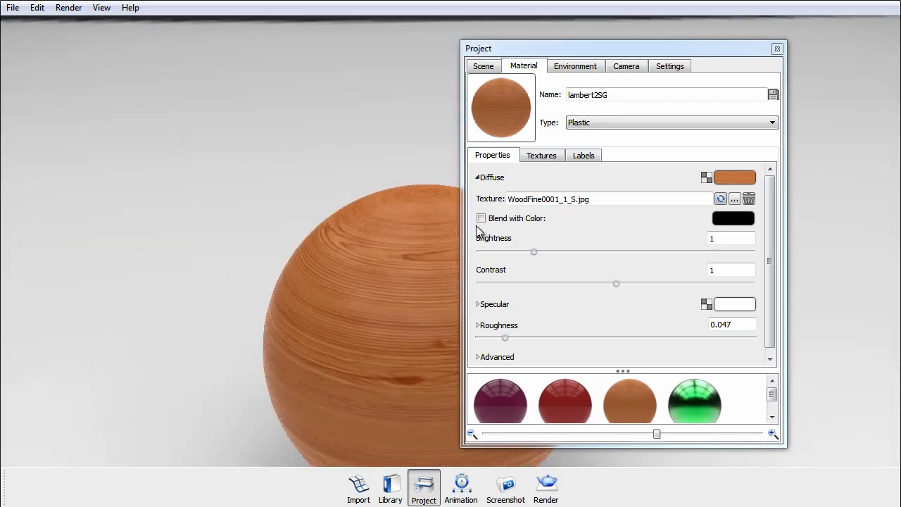
# Step: Set the wood material's roughness to 0 and reframe the sphere
pyautogui.moveTo(652, 48); pyautogui.dragTo(795, 43)
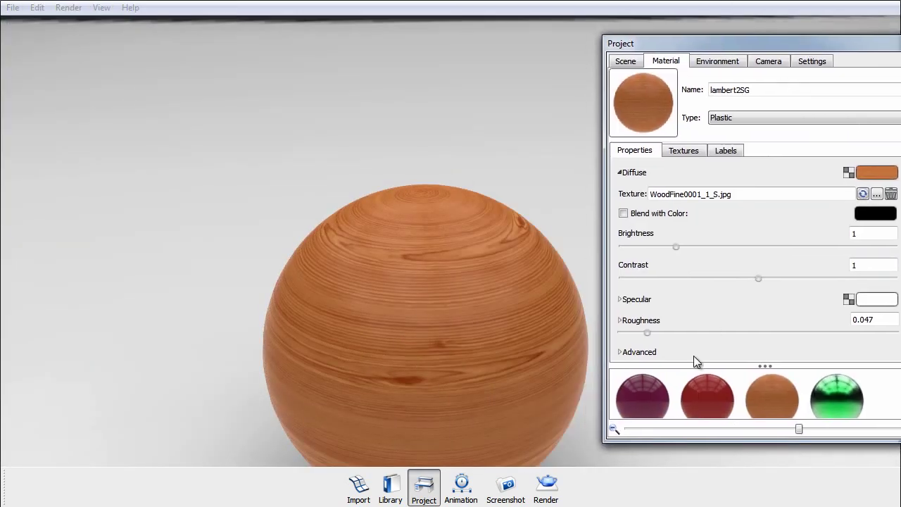
pyautogui.moveTo(647, 332); pyautogui.dragTo(610, 334)
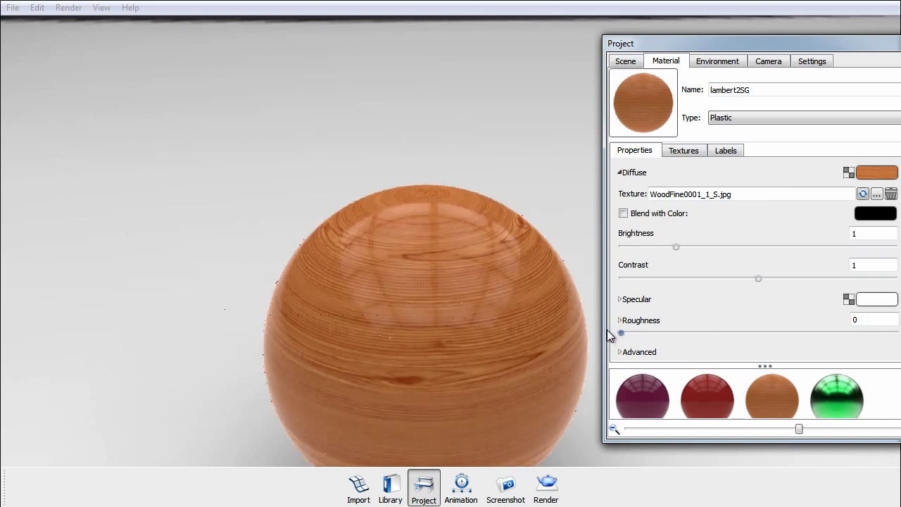
pyautogui.moveTo(537, 314); pyautogui.dragTo(518, 234, button='middle')
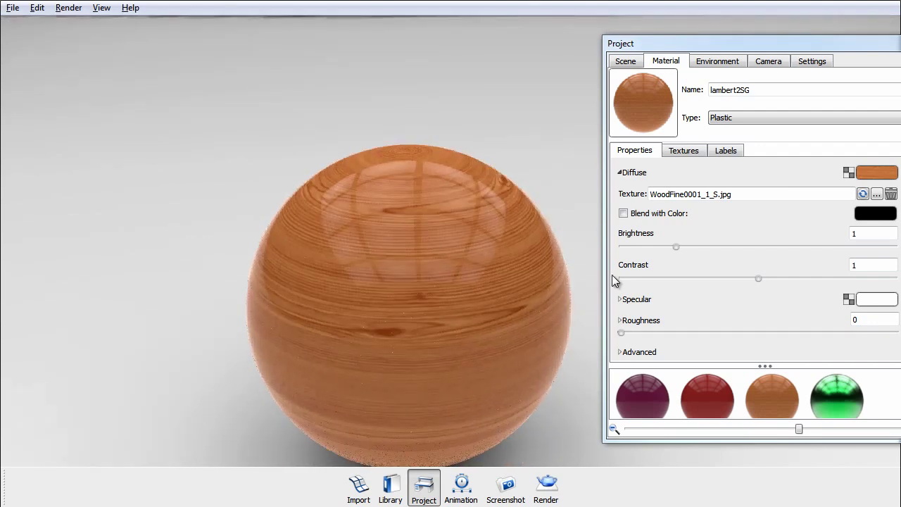
# Step: Try refraction index values of 1.784 and 3 in the material's advanced properties, settling on about 1.676
pyautogui.click(623, 347)
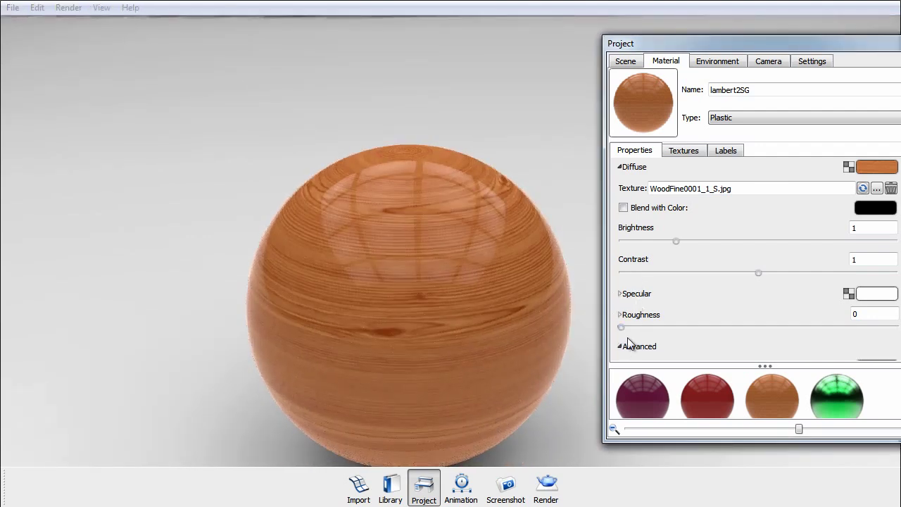
pyautogui.scroll(-3, 638, 334)
pyautogui.moveTo(716, 43); pyautogui.dragTo(662, 47)
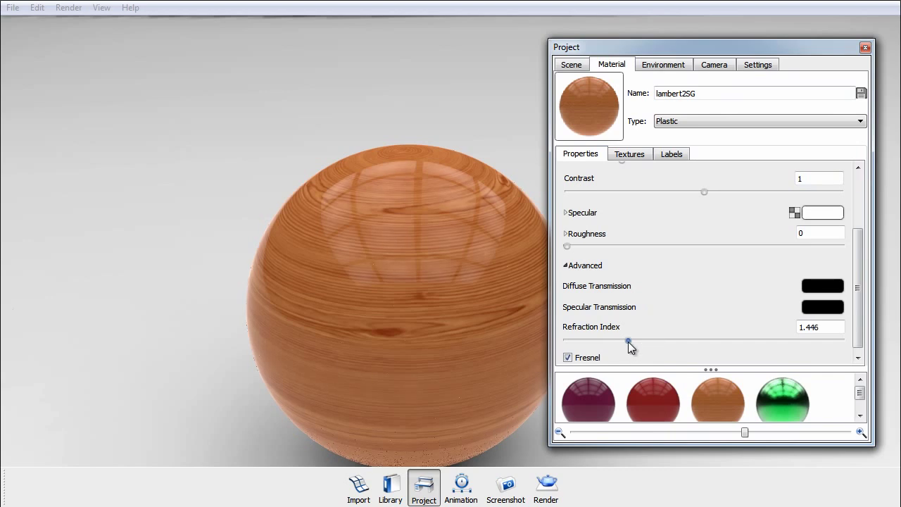
pyautogui.moveTo(628, 341); pyautogui.dragTo(675, 341)
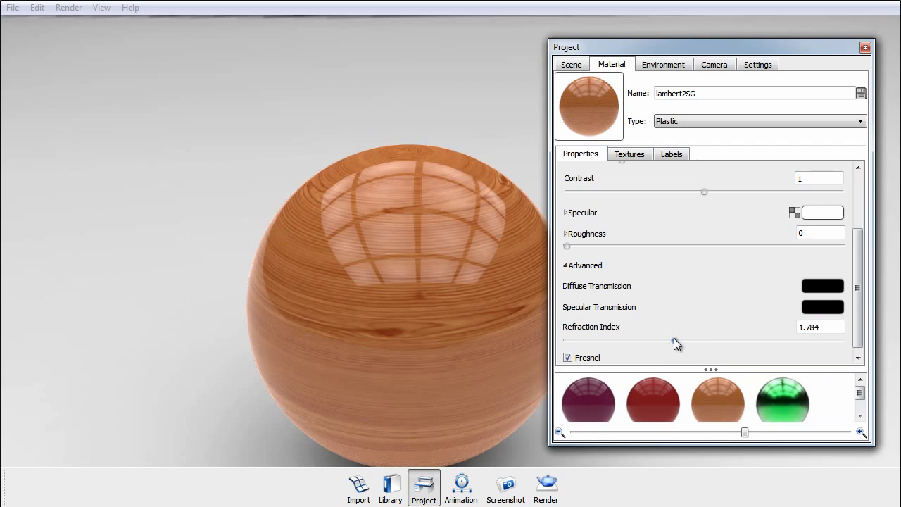
pyautogui.moveTo(675, 341); pyautogui.dragTo(900, 356)
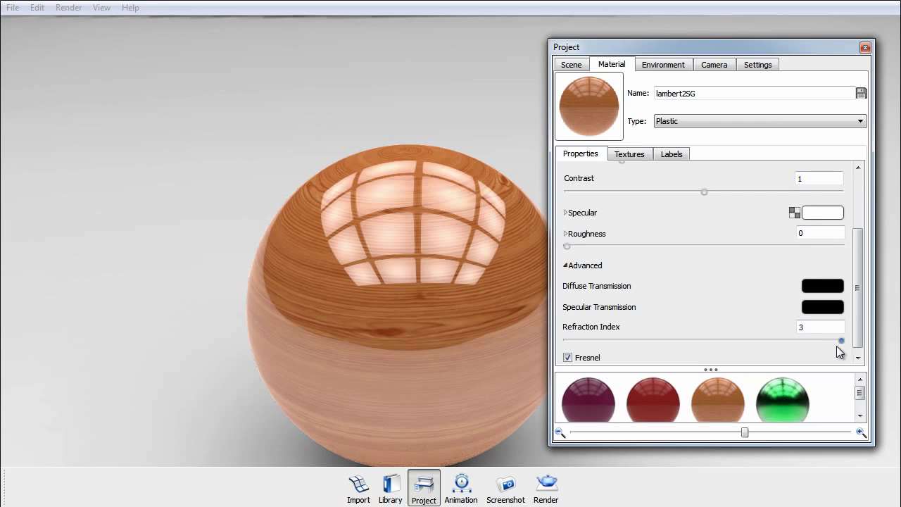
pyautogui.moveTo(840, 352); pyautogui.dragTo(660, 356)
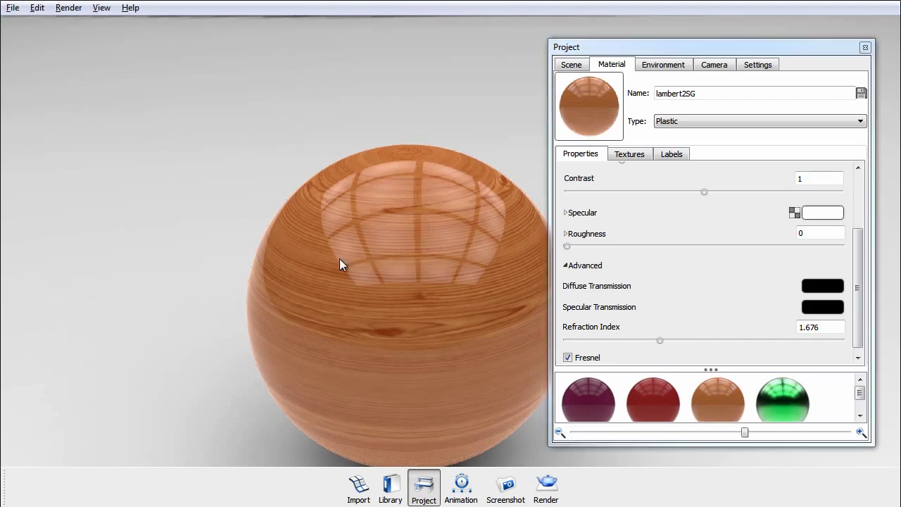
# Step: Raise the material's roughness to about 0.034 to soften the reflections
pyautogui.moveTo(343, 261); pyautogui.dragTo(96, 135, button='middle')
pyautogui.moveTo(567, 246); pyautogui.dragTo(586, 247)
# Step: Remove the wood color texture from the material and set its roughness to 0
pyautogui.click(622, 156)
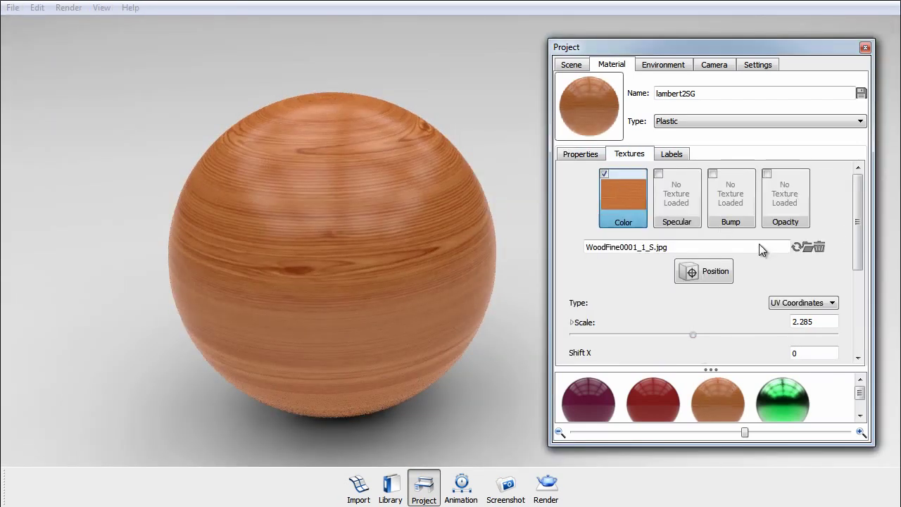
pyautogui.click(818, 247)
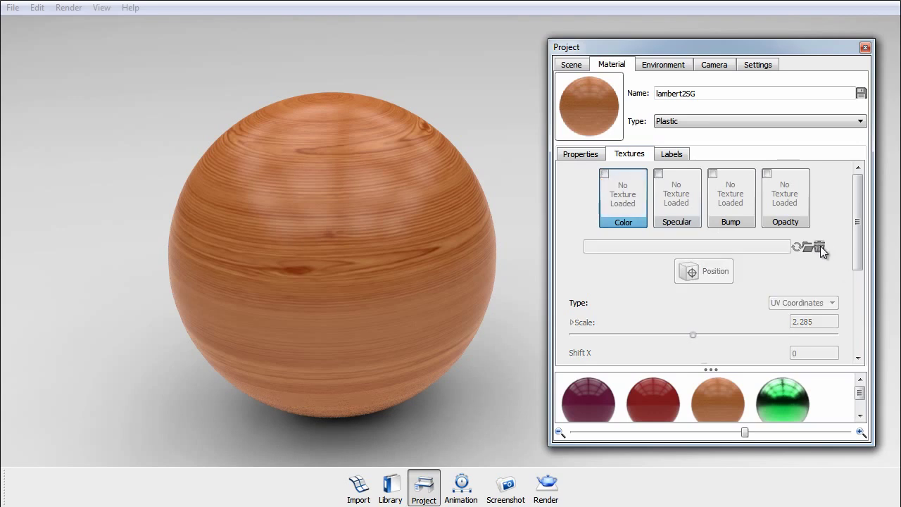
pyautogui.click(572, 154)
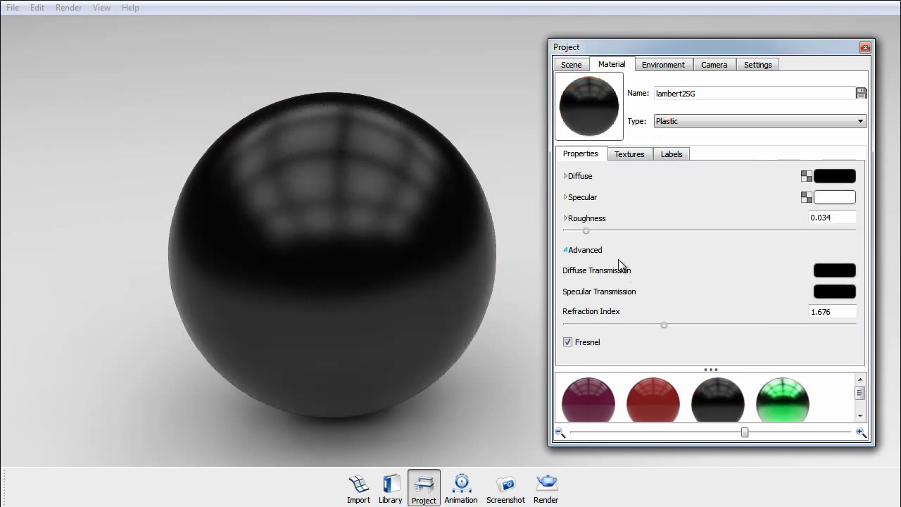
pyautogui.moveTo(588, 232); pyautogui.dragTo(568, 231)
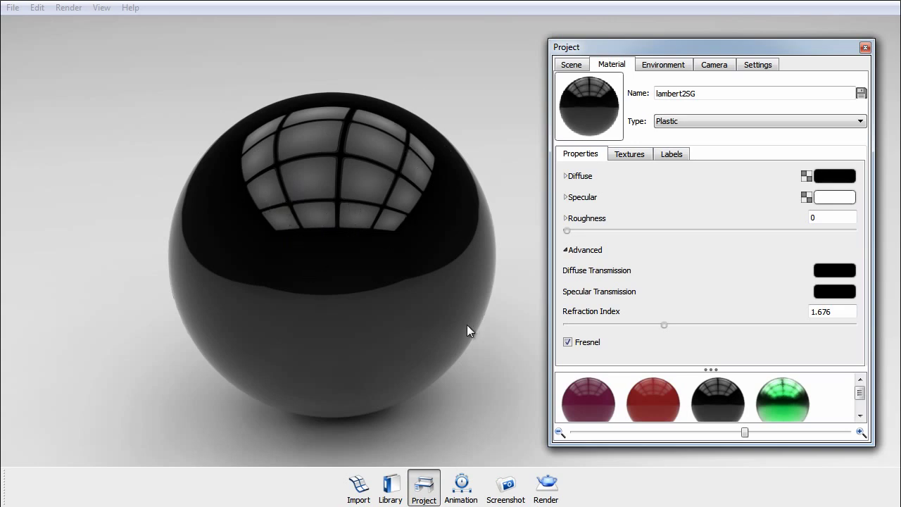
# Step: Load TilesSpecular.jpg as the material's specular texture and view the source image from the Material creation folder
pyautogui.click(630, 155)
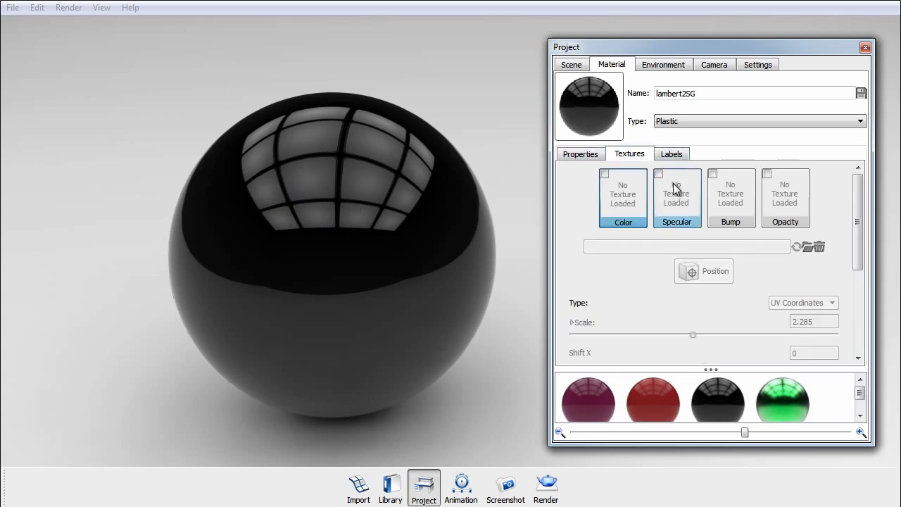
pyautogui.click(674, 189)
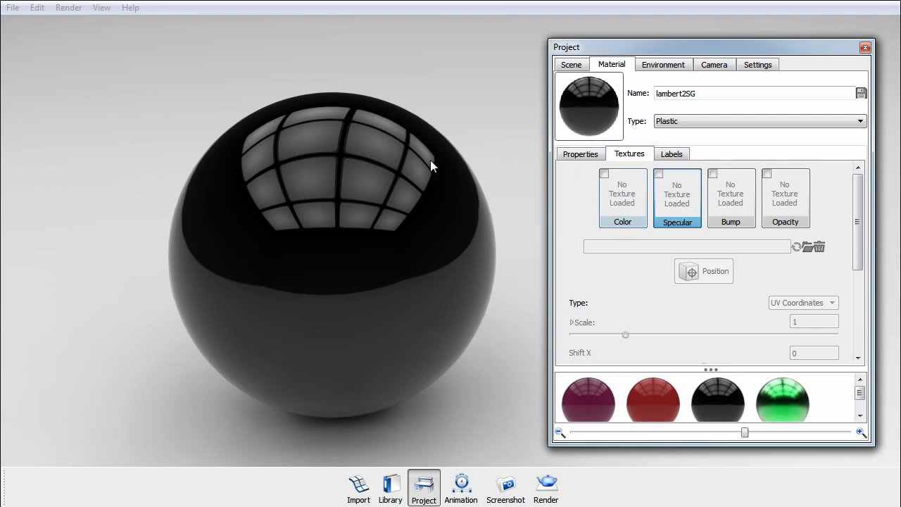
pyautogui.doubleClick(690, 201)
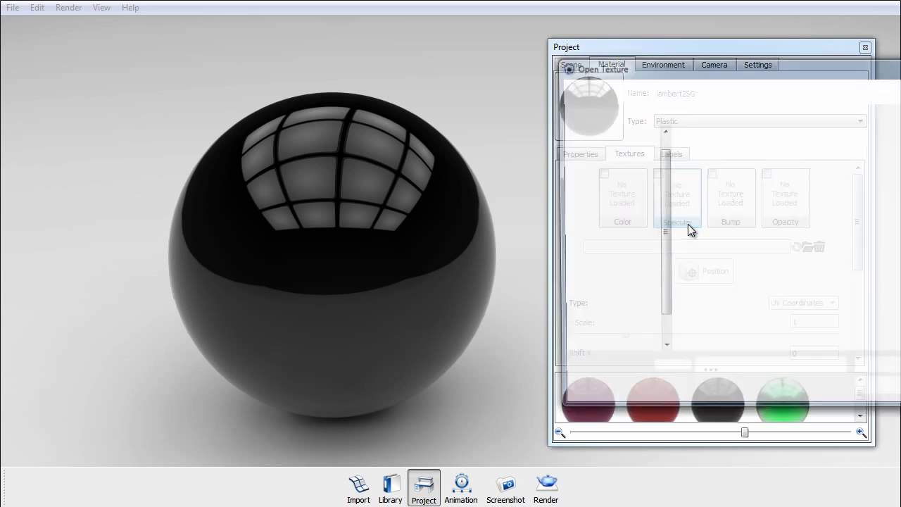
pyautogui.moveTo(714, 78); pyautogui.dragTo(579, 82)
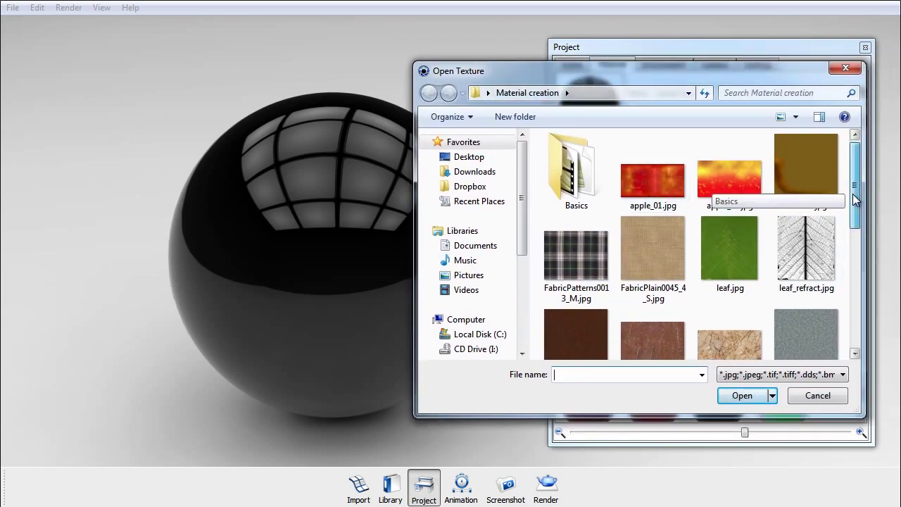
pyautogui.moveTo(852, 194); pyautogui.dragTo(843, 331)
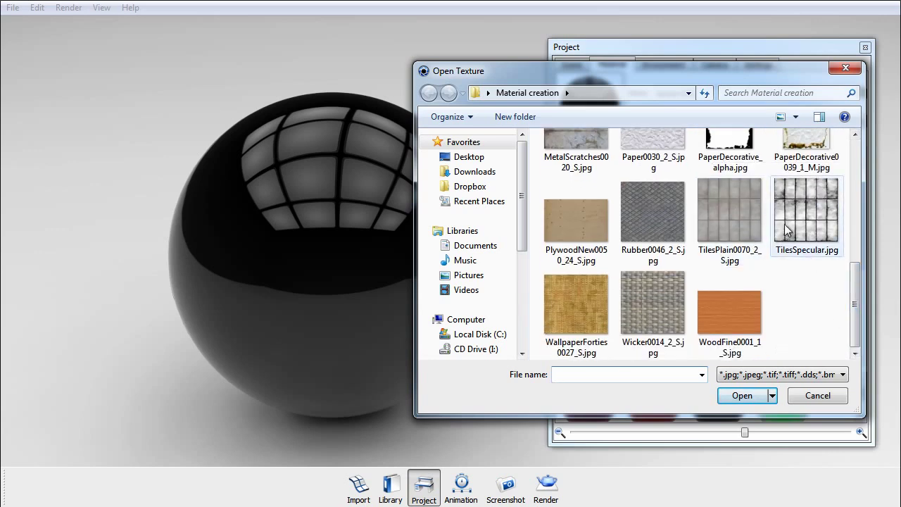
pyautogui.click(821, 235)
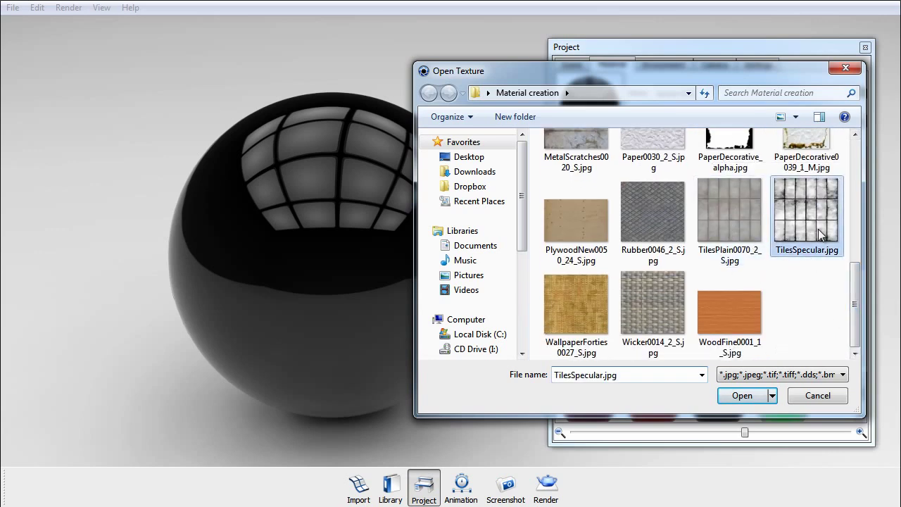
pyautogui.doubleClick(820, 235)
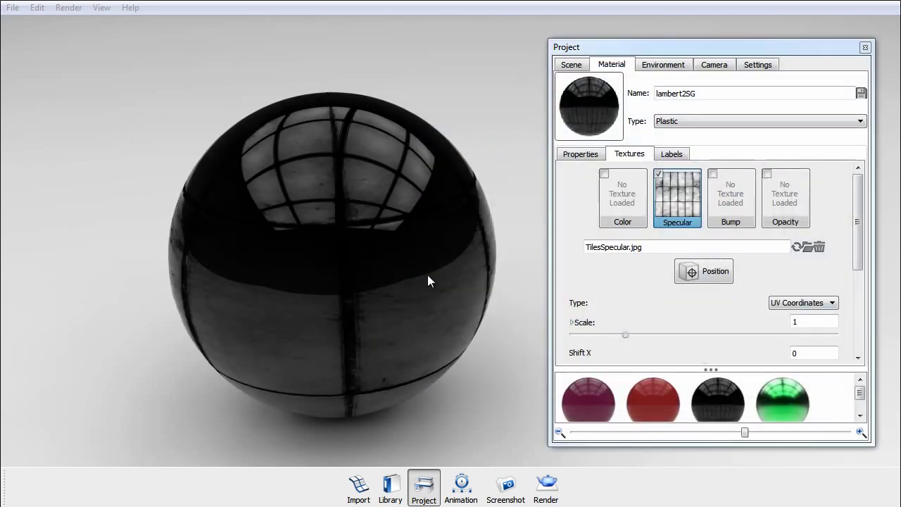
pyautogui.moveTo(427, 275); pyautogui.dragTo(211, 234)
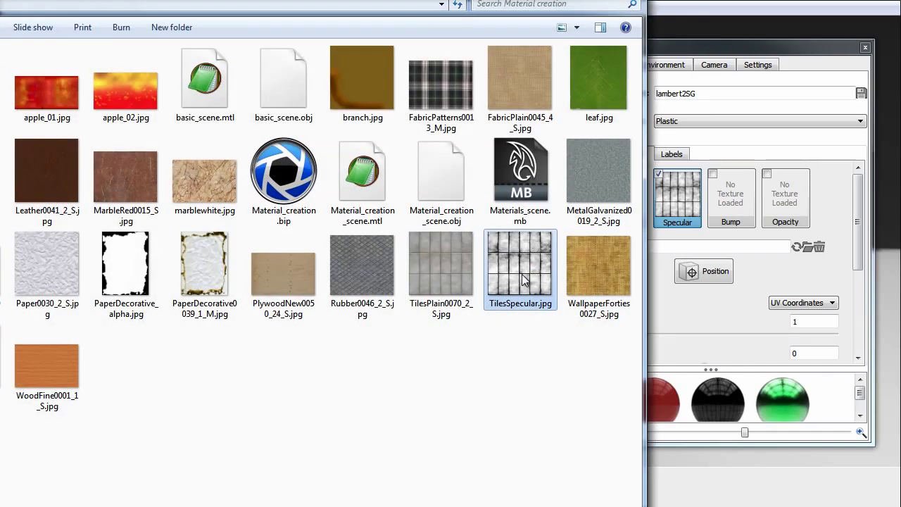
pyautogui.doubleClick(521, 276)
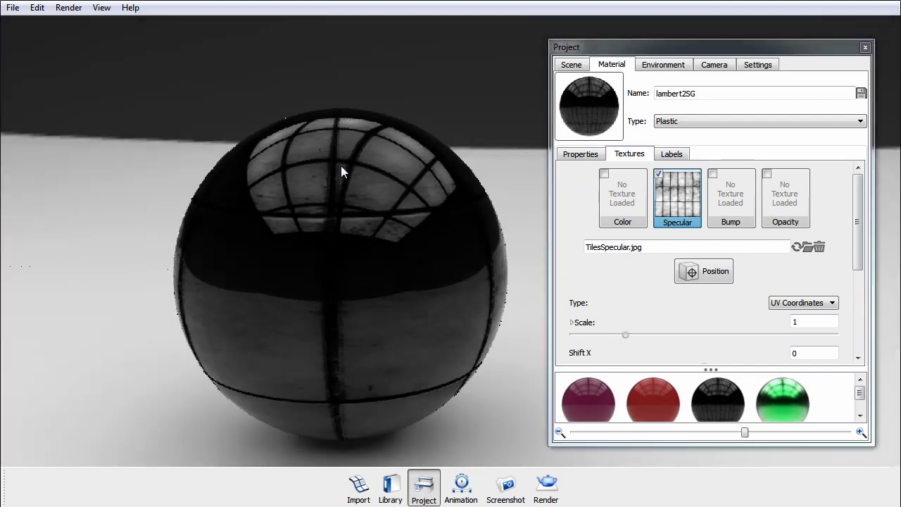
# Step: Load TilesPlain0070_2_S.jpg as the material's color texture and view the tiled sphere from a lower angle
pyautogui.click(622, 195)
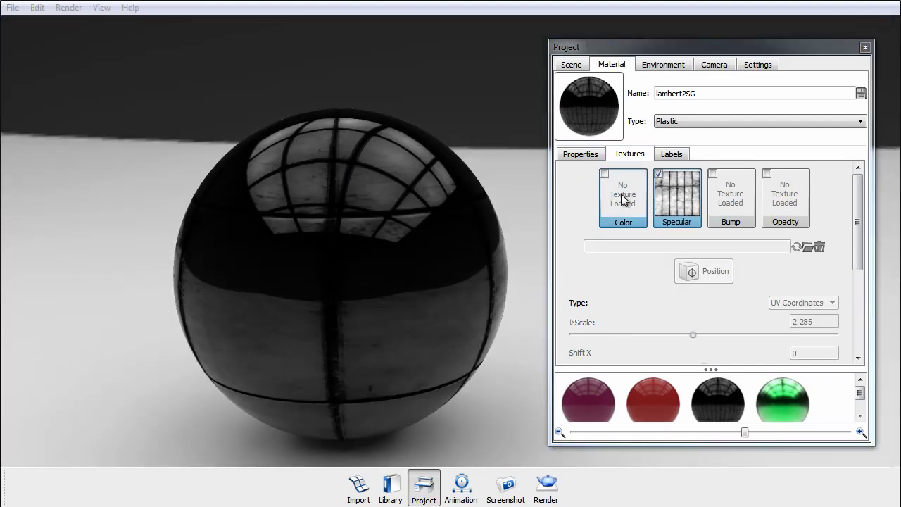
pyautogui.doubleClick(636, 197)
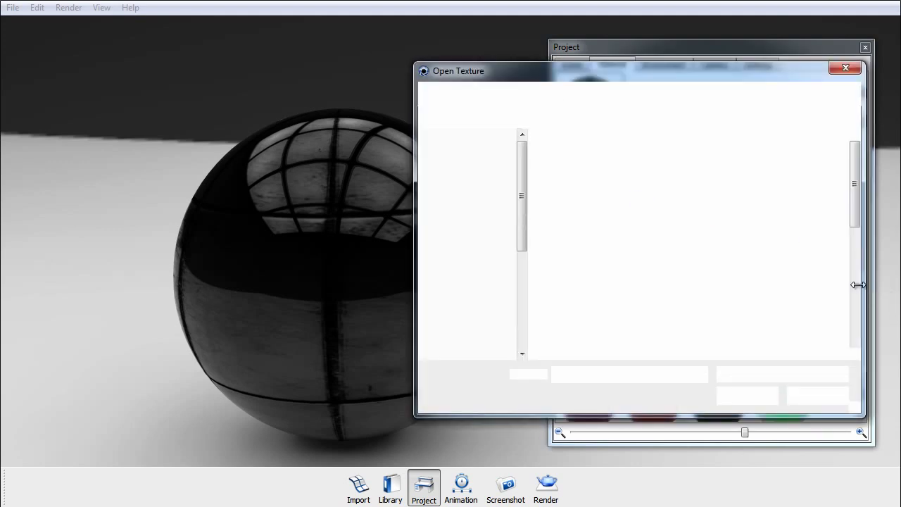
pyautogui.moveTo(858, 212); pyautogui.dragTo(857, 337)
pyautogui.doubleClick(723, 242)
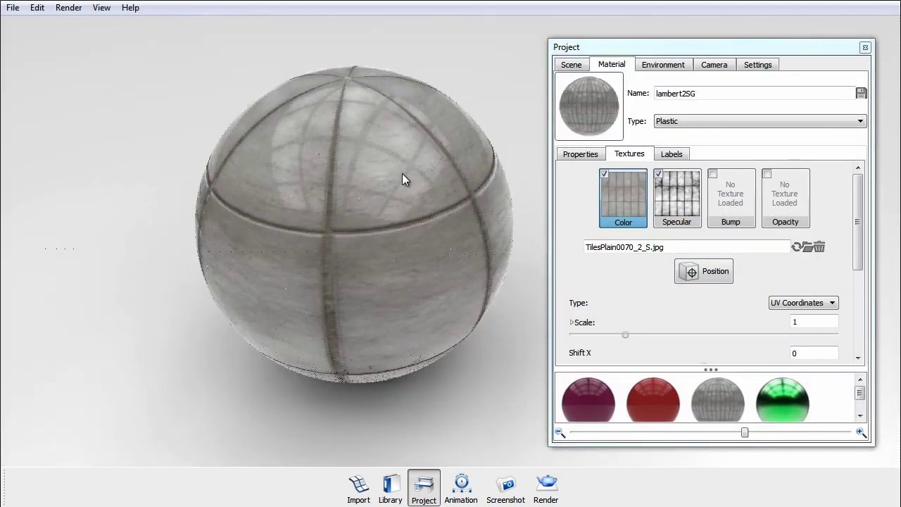
pyautogui.moveTo(403, 173); pyautogui.dragTo(390, 149)
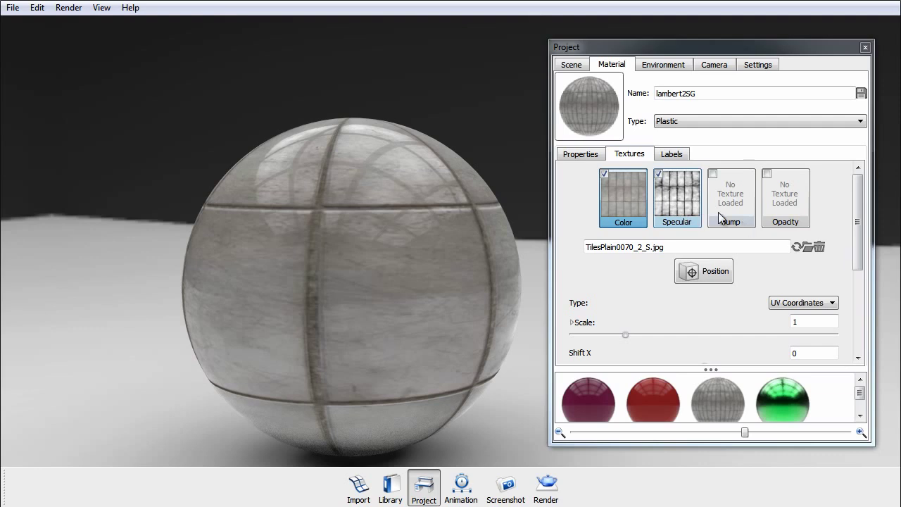
# Step: Turn on Sync for the textures and reduce their scale to about 0.365 so the tiles repeat smaller
pyautogui.moveTo(861, 227); pyautogui.dragTo(859, 314)
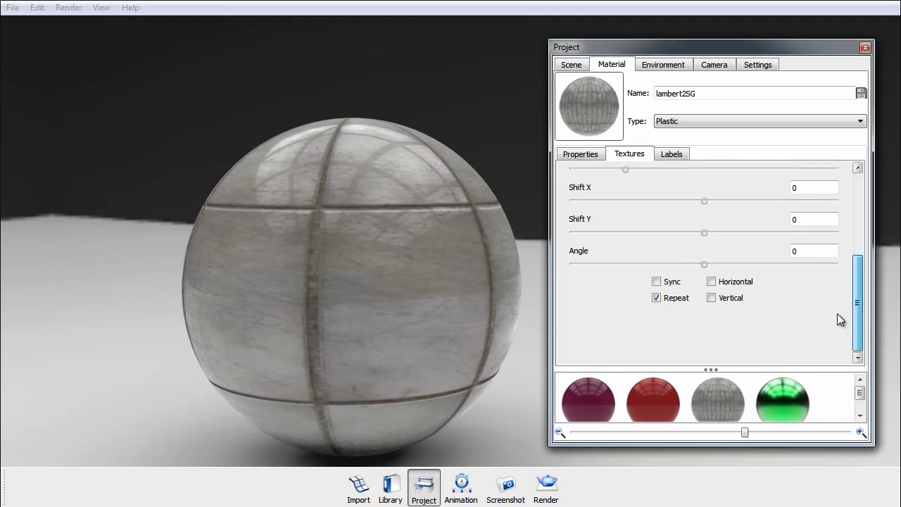
pyautogui.click(657, 281)
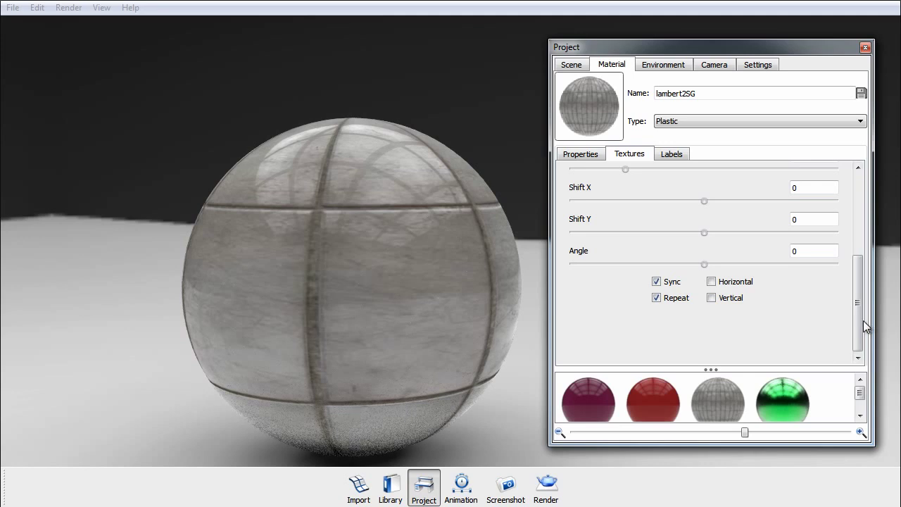
pyautogui.moveTo(865, 299); pyautogui.dragTo(866, 266)
pyautogui.moveTo(624, 291); pyautogui.dragTo(592, 293)
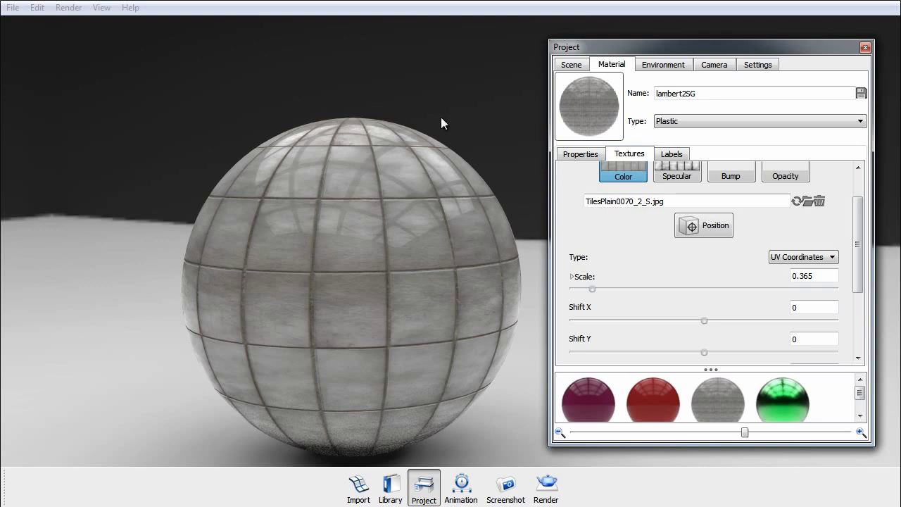
pyautogui.moveTo(441, 117); pyautogui.dragTo(473, 240)
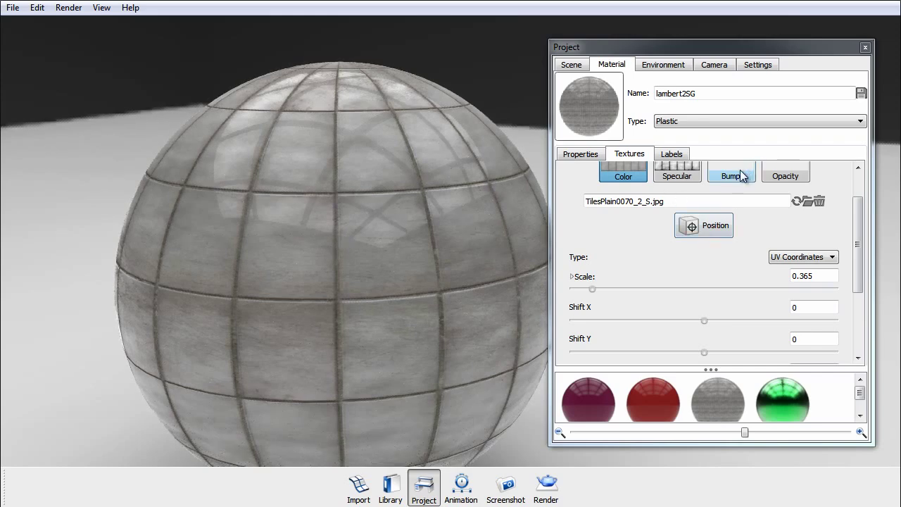
# Step: Load TilesSpecular.jpg as the material's bump texture
pyautogui.moveTo(868, 241); pyautogui.dragTo(869, 187)
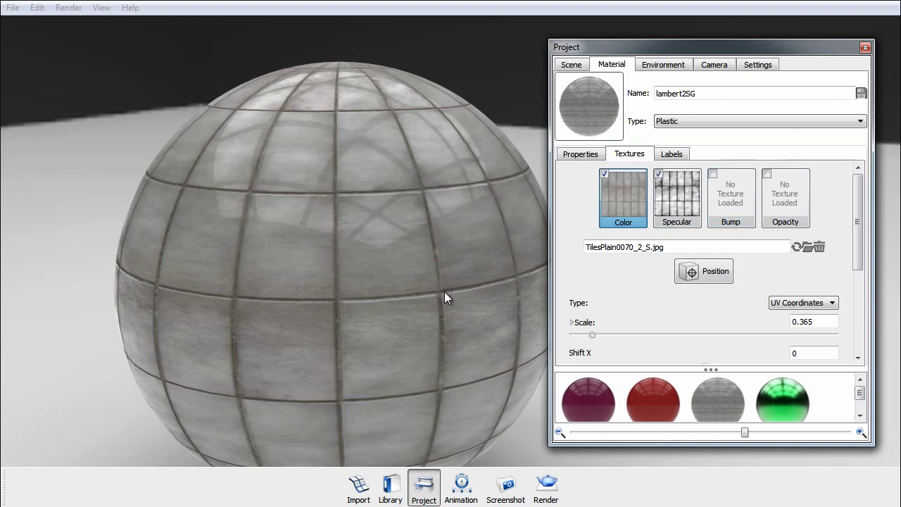
pyautogui.click(737, 209)
pyautogui.click(632, 214)
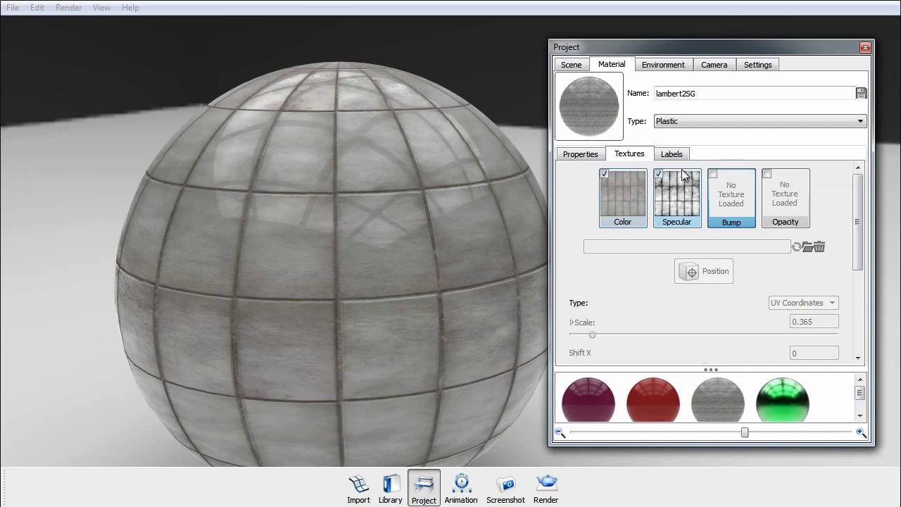
pyautogui.doubleClick(746, 207)
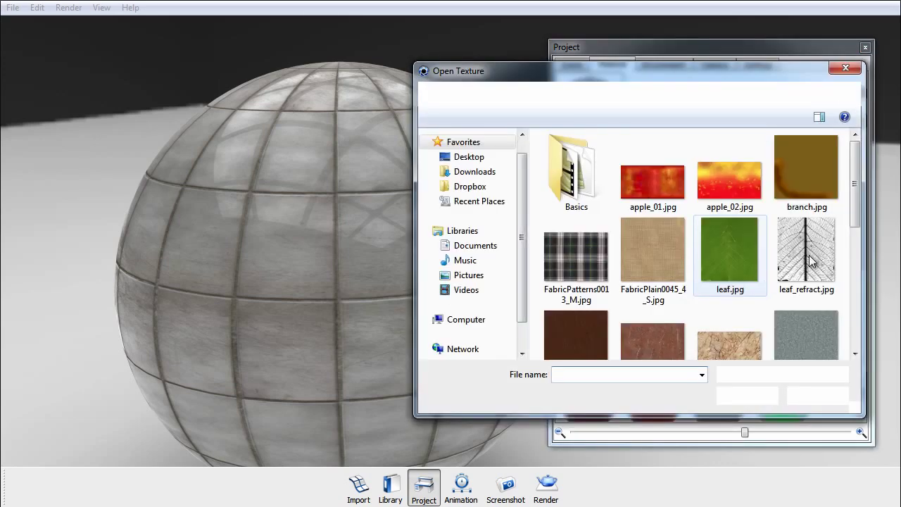
pyautogui.moveTo(860, 212); pyautogui.dragTo(866, 351)
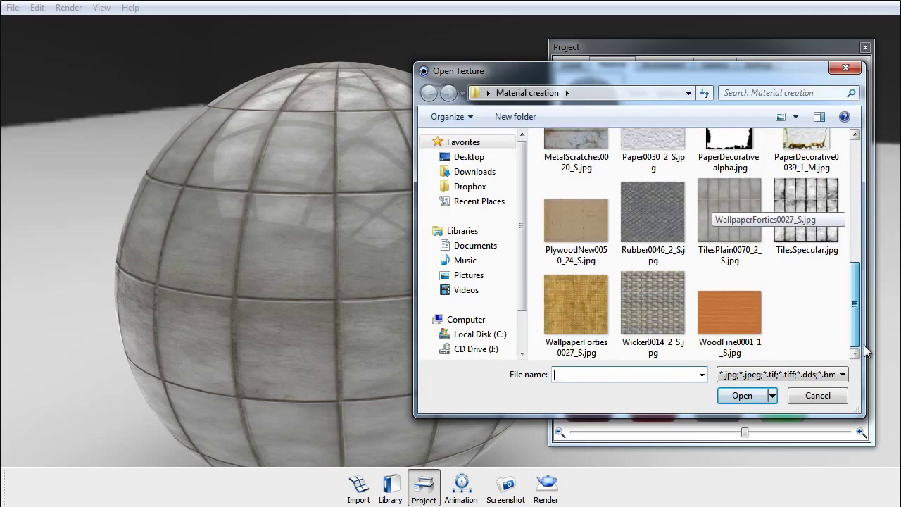
pyautogui.doubleClick(803, 229)
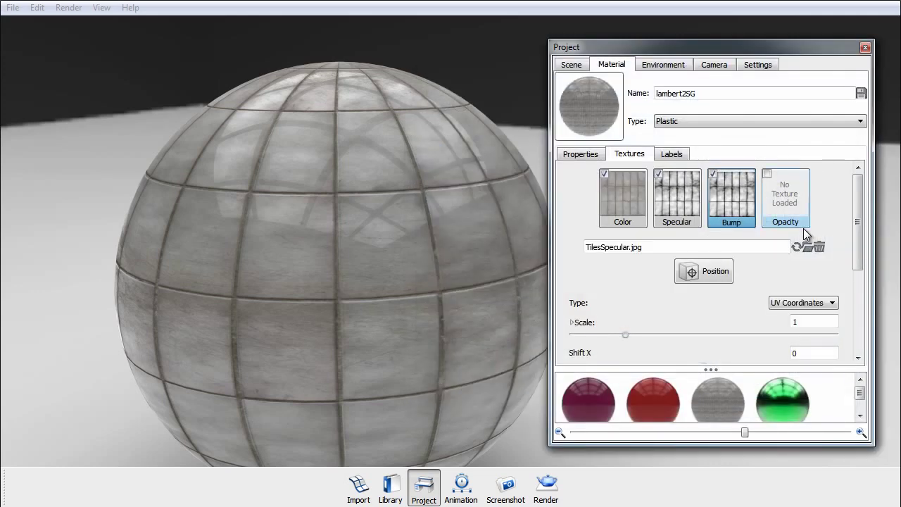
# Step: Reduce the synced texture scale to about 0.28 and inspect the bump relief on the tiles up close
pyautogui.scroll(-5, 750, 232)
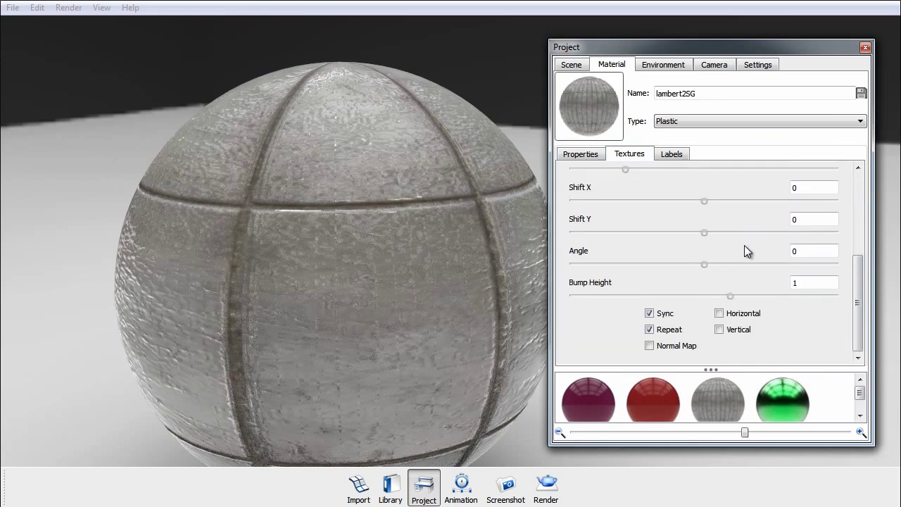
pyautogui.scroll(5, 695, 264)
pyautogui.moveTo(614, 303); pyautogui.dragTo(588, 296)
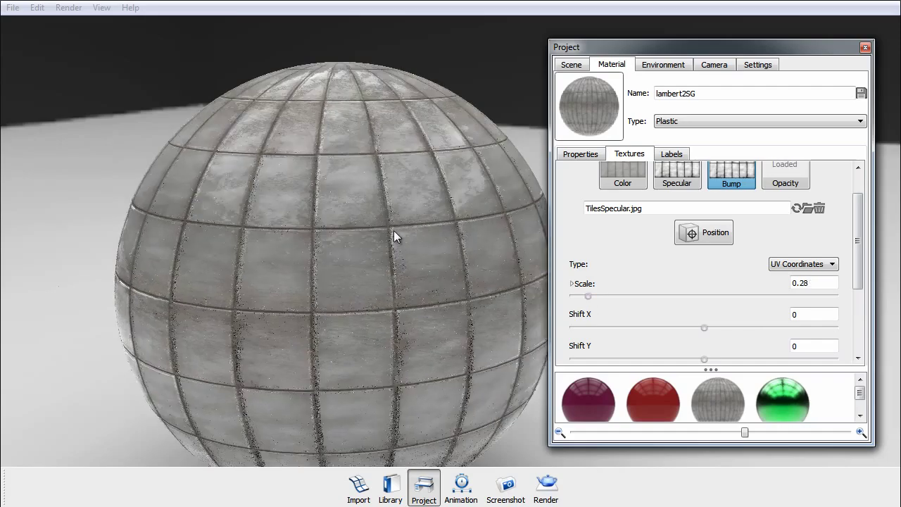
pyautogui.scroll(5, 393, 222)
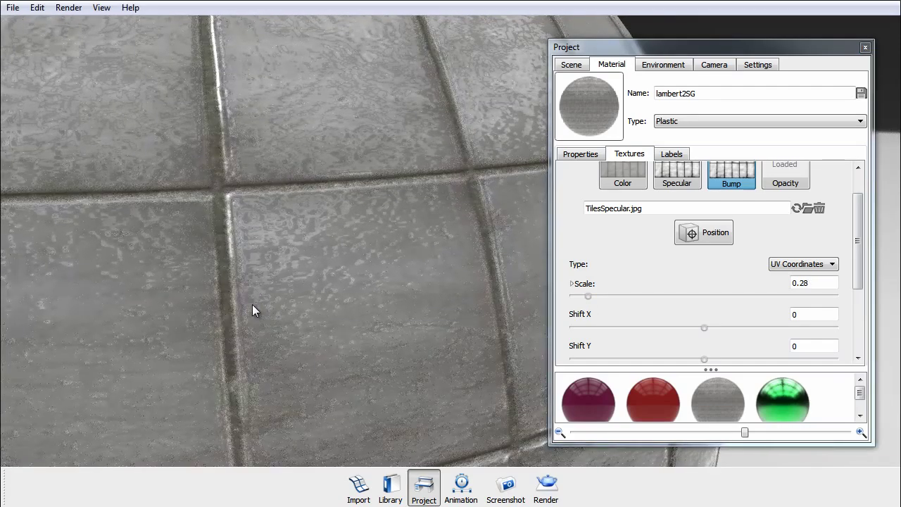
pyautogui.scroll(-5, 252, 304)
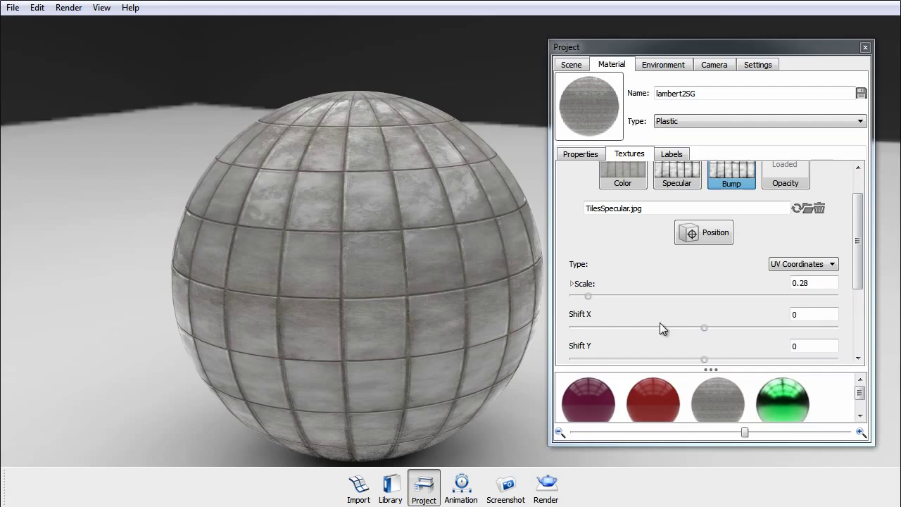
# Step: Try a bump height of about 2.37, then lower it to about 1.42
pyautogui.scroll(-1, 738, 320)
pyautogui.scroll(-2, 746, 297)
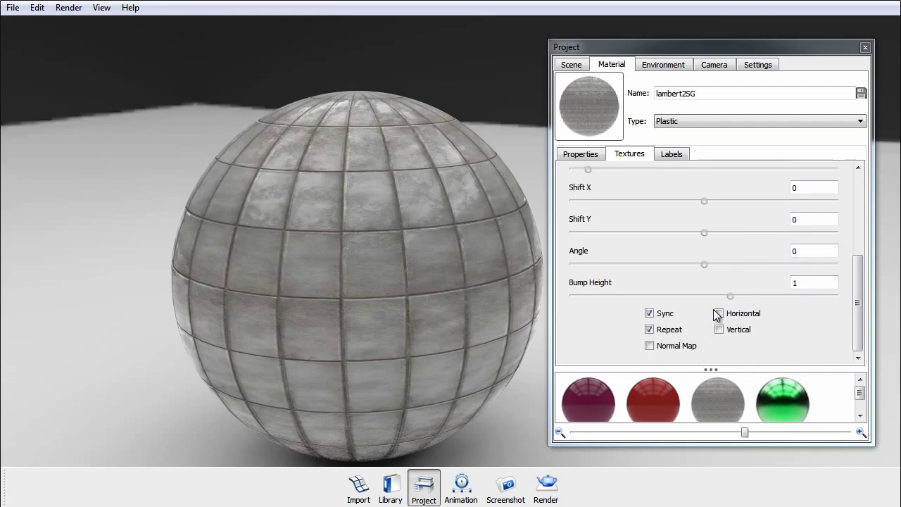
pyautogui.moveTo(733, 294); pyautogui.dragTo(768, 294)
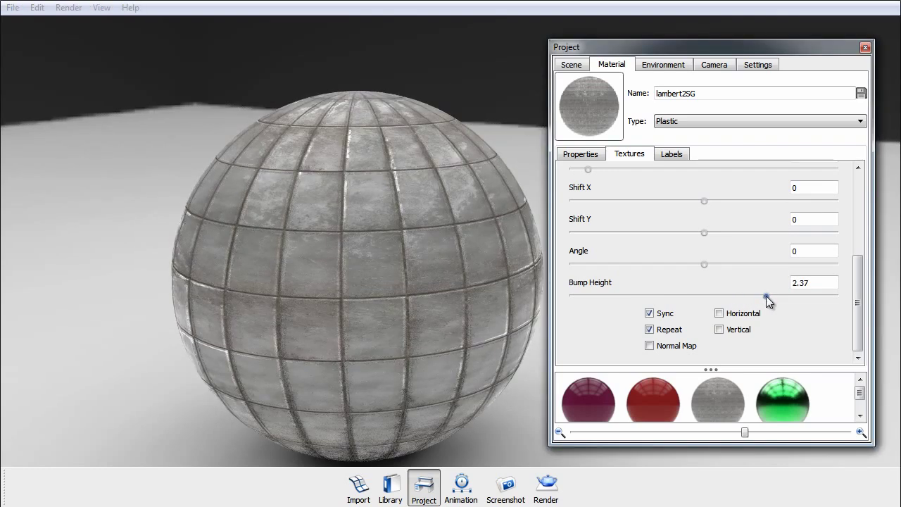
pyautogui.moveTo(766, 296); pyautogui.dragTo(741, 296)
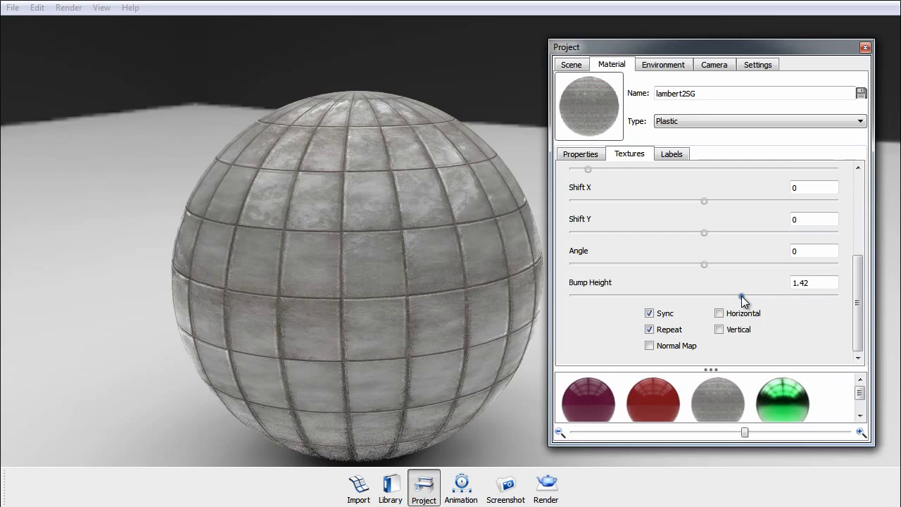
# Step: Raise the material's refraction index to about 2.124 and inspect the stronger reflections on the tiles up close
pyautogui.click(581, 154)
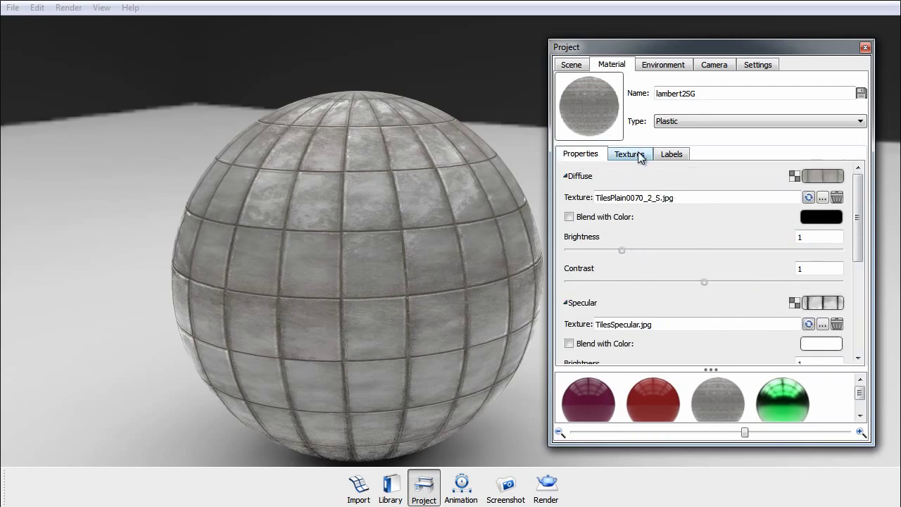
pyautogui.click(629, 155)
pyautogui.scroll(3, 655, 214)
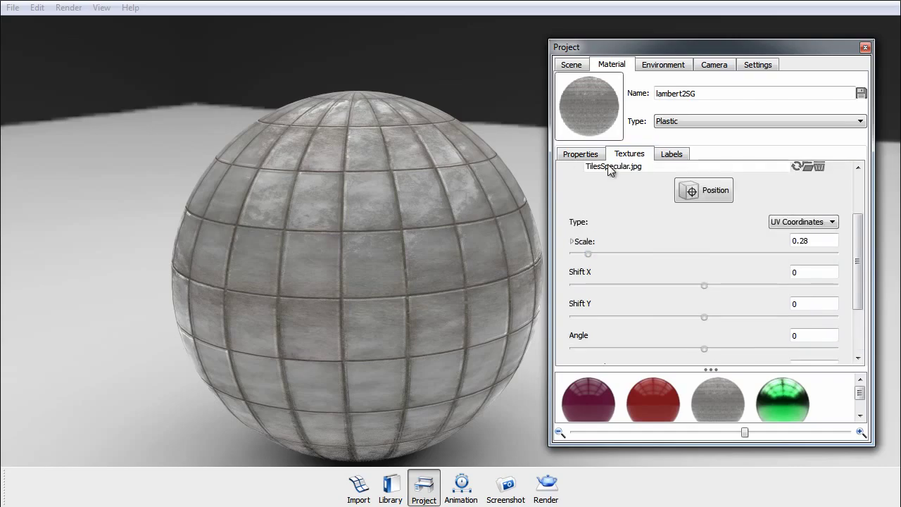
pyautogui.click(582, 155)
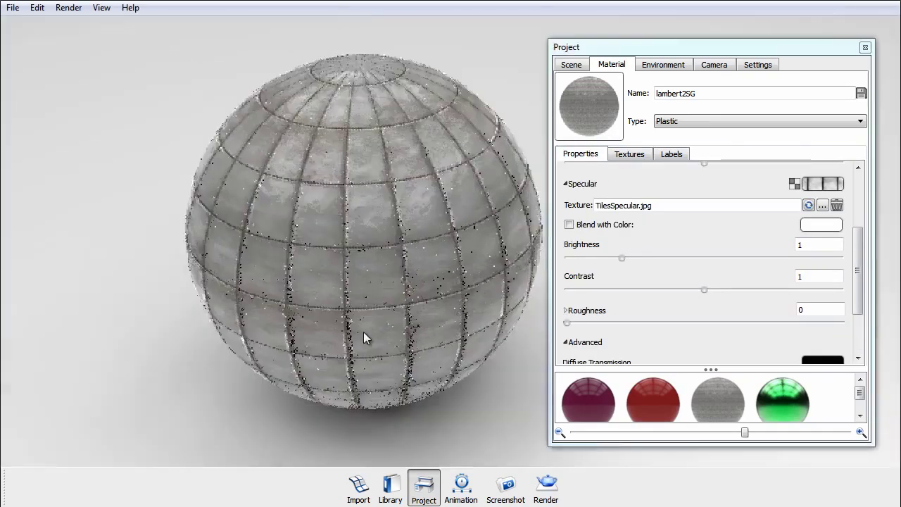
pyautogui.moveTo(363, 332); pyautogui.dragTo(309, 283)
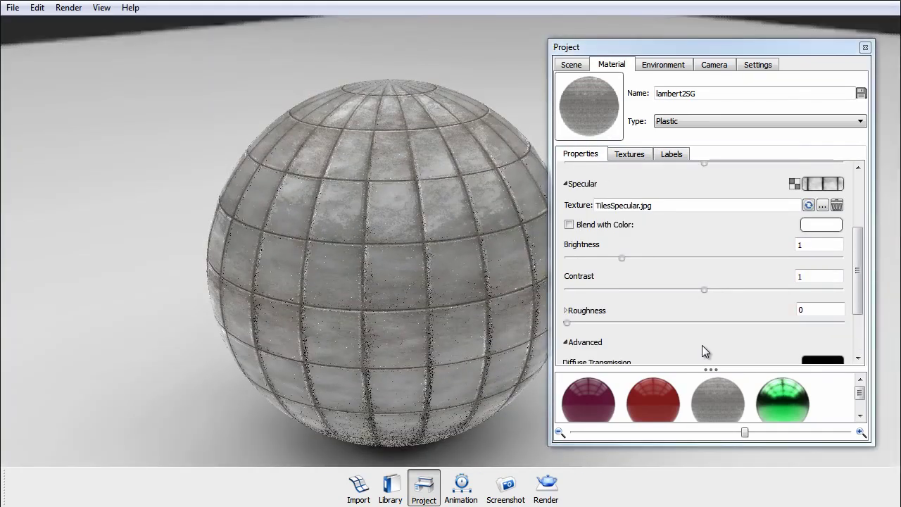
pyautogui.scroll(-3, 702, 345)
pyautogui.moveTo(660, 333); pyautogui.dragTo(722, 341)
pyautogui.moveTo(452, 275)
pyautogui.mouseDown()
pyautogui.moveTo(318, 257)
pyautogui.moveTo(288, 186)
pyautogui.moveTo(533, 265)
pyautogui.moveTo(316, 251)
pyautogui.moveTo(445, 269)
pyautogui.mouseUp()
pyautogui.scroll(3, 416, 263)
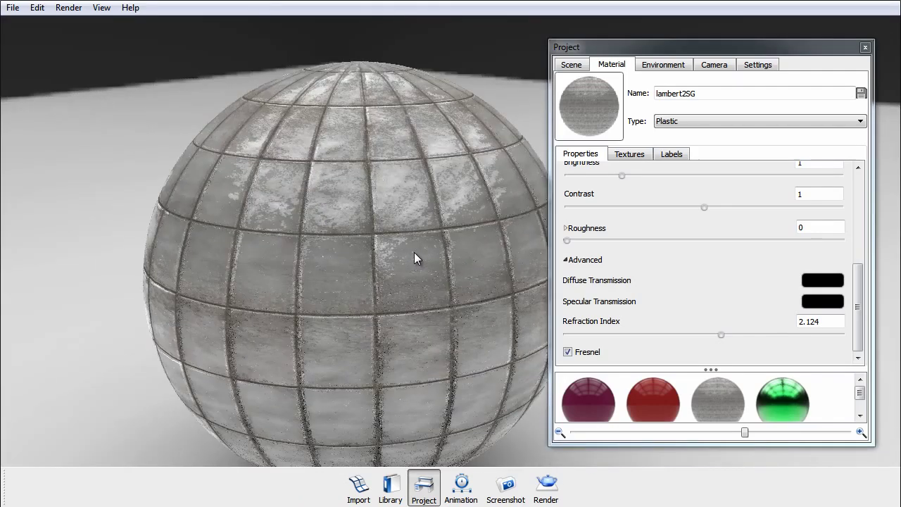
pyautogui.scroll(2, 388, 248)
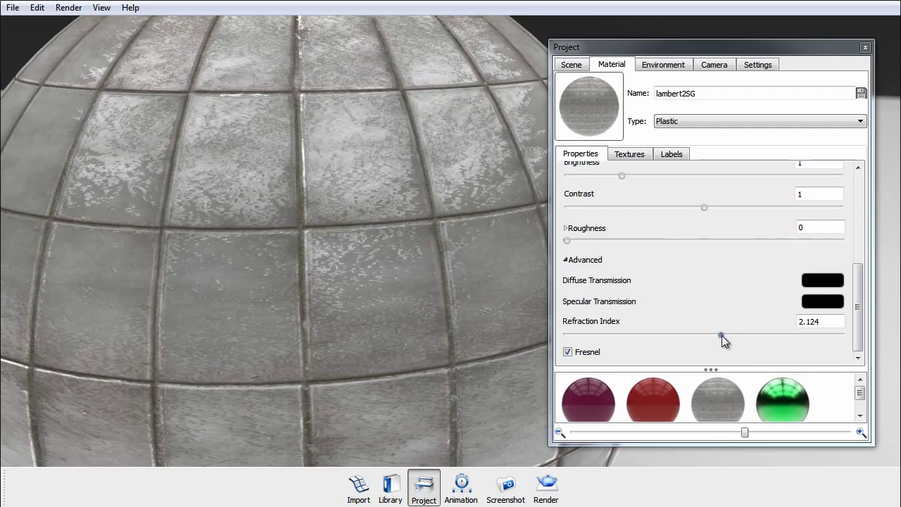
# Step: Lower the material's refraction index to about 1.974 and check the reflections on the tiles
pyautogui.moveTo(721, 335); pyautogui.dragTo(700, 339)
pyautogui.click(644, 156)
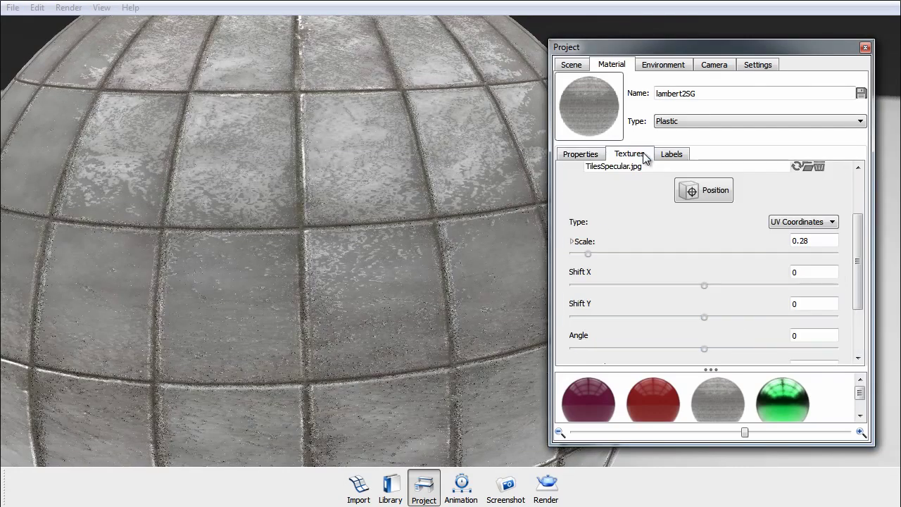
pyautogui.click(575, 156)
pyautogui.scroll(5, 686, 239)
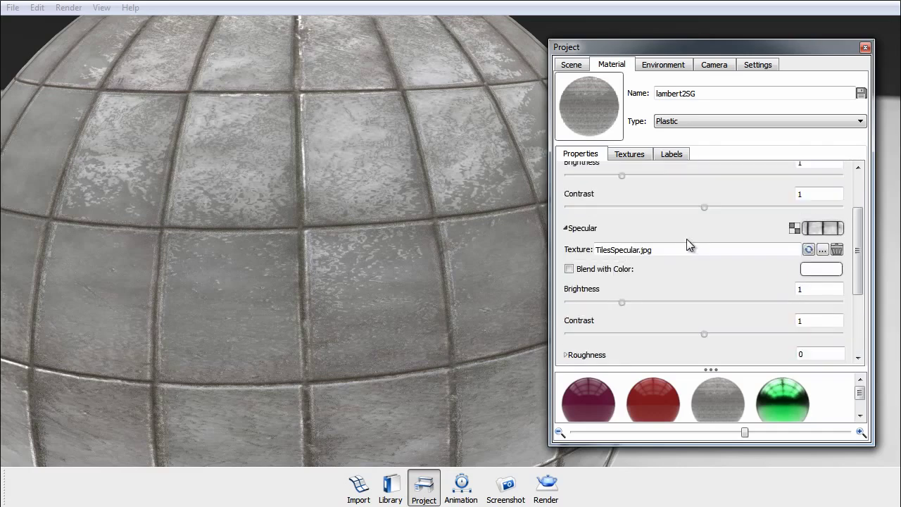
# Step: Remove the bump, specular and color textures from the plastic material
pyautogui.click(632, 155)
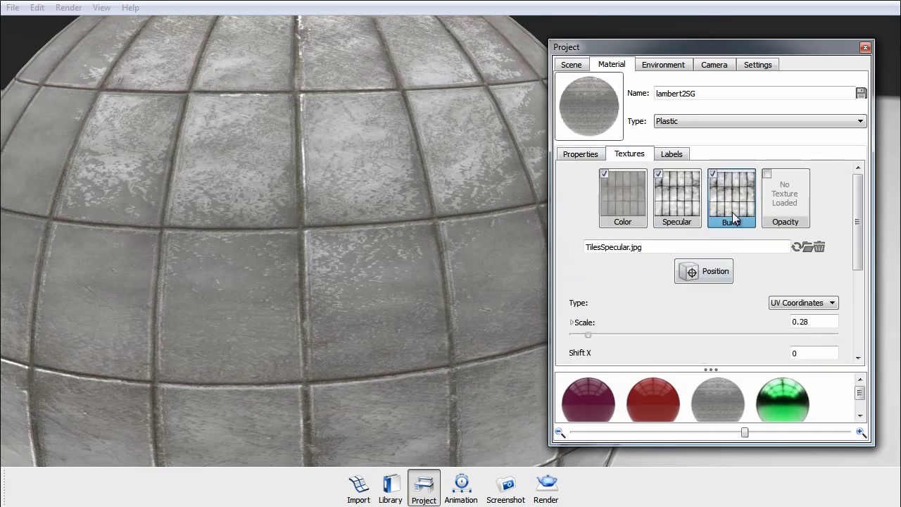
pyautogui.click(819, 246)
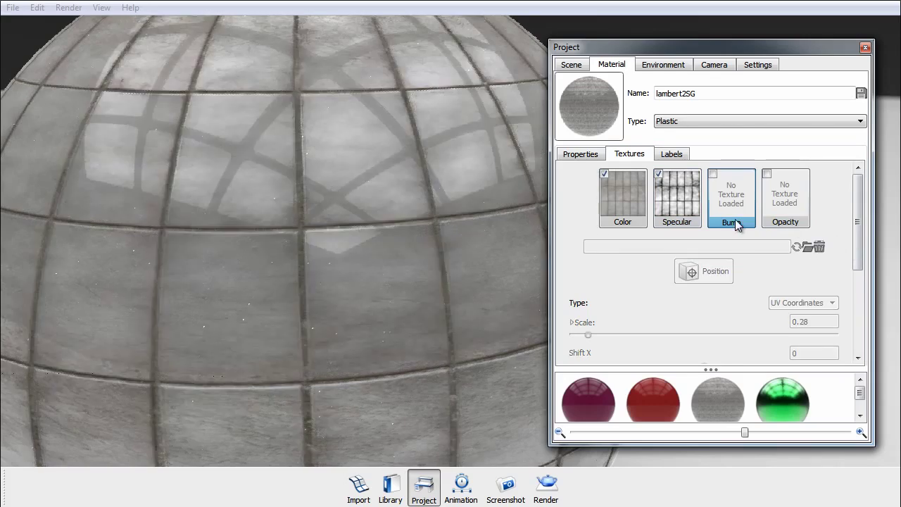
pyautogui.click(686, 203)
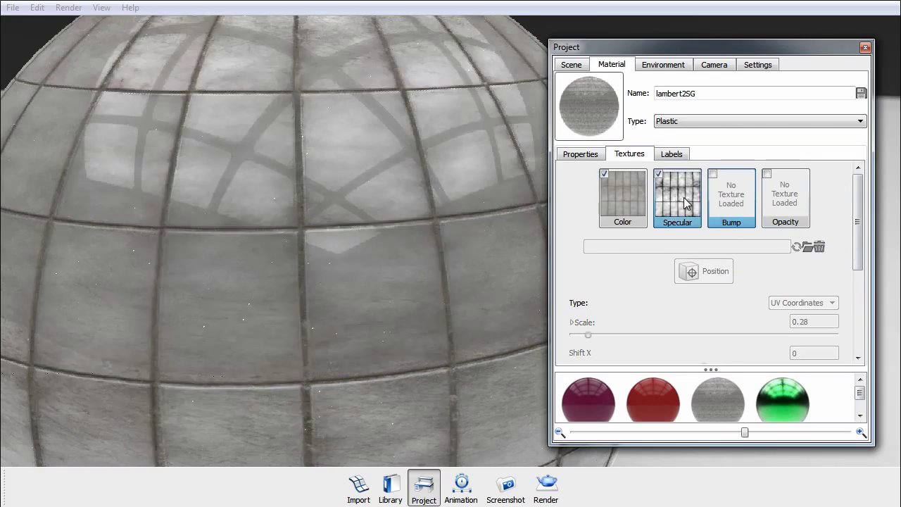
pyautogui.click(820, 248)
pyautogui.click(624, 201)
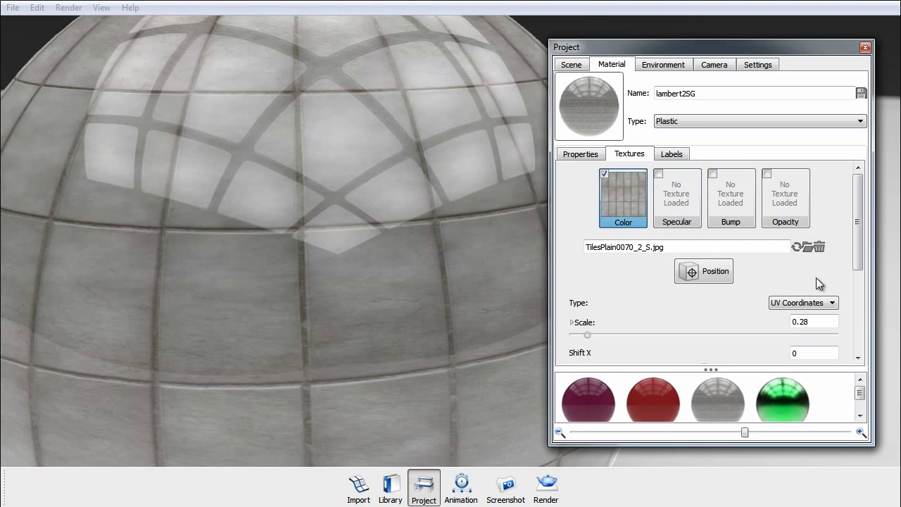
pyautogui.click(821, 247)
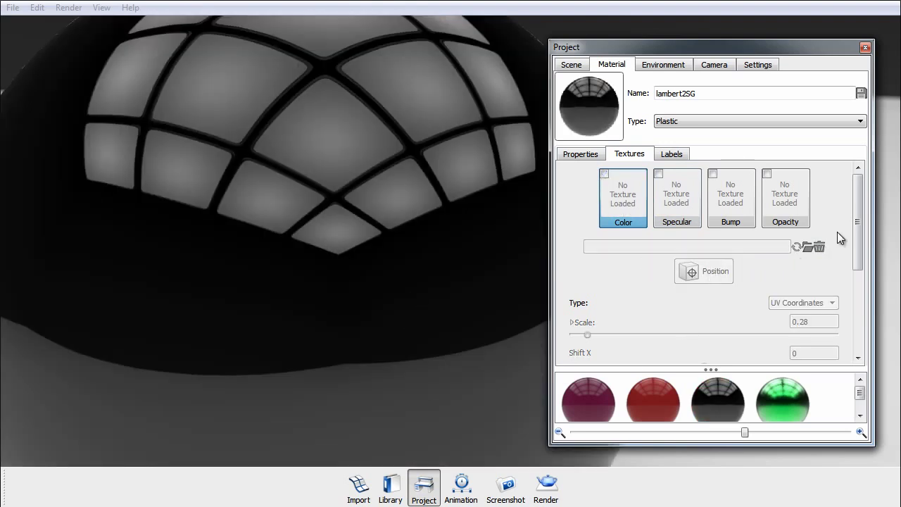
# Step: Load mesh_circular_alpha.jpg from the KeyShot 3 Textures folder in Documents as the material's opacity texture
pyautogui.click(791, 200)
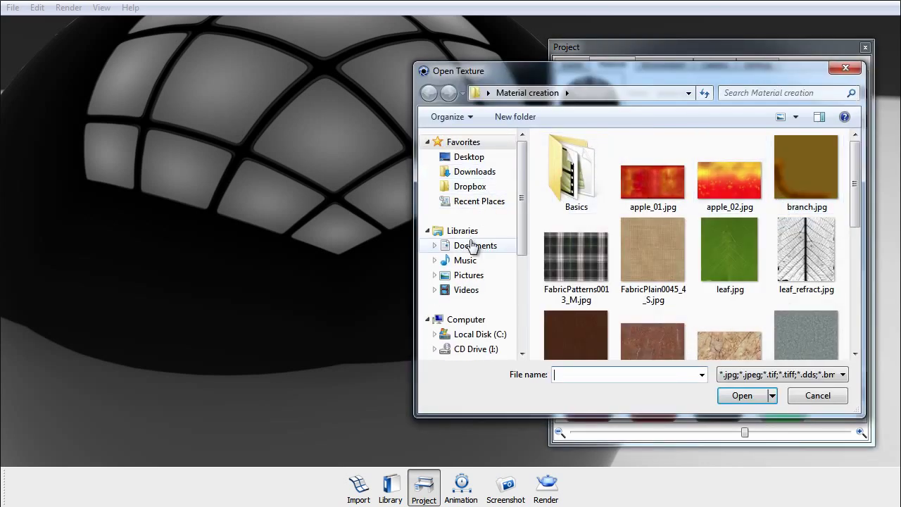
pyautogui.click(472, 244)
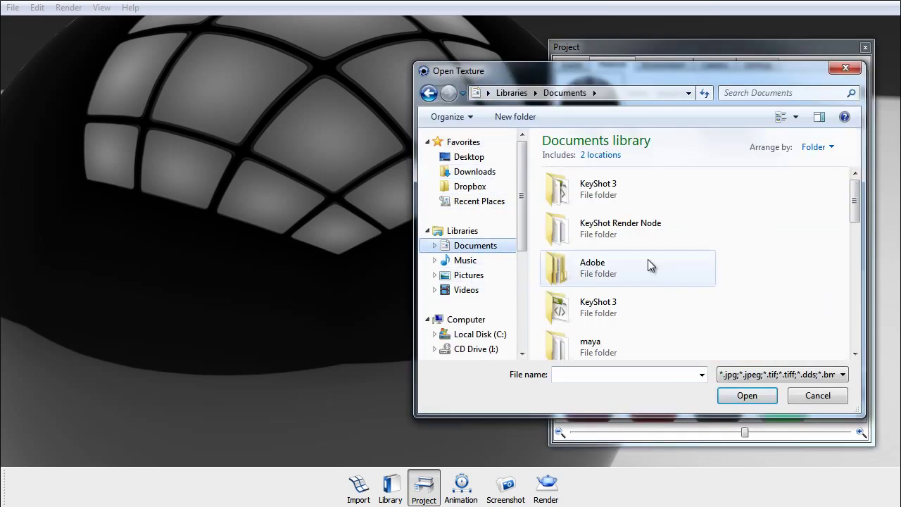
pyautogui.doubleClick(616, 179)
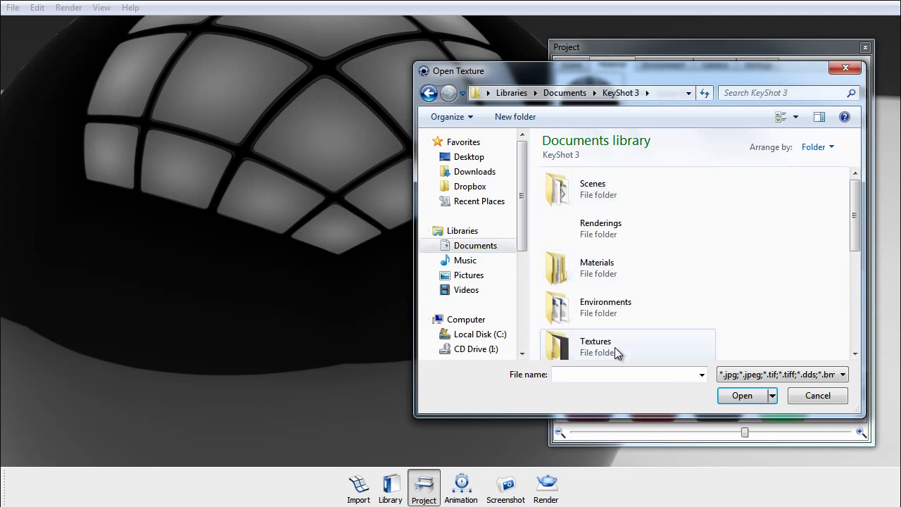
pyautogui.doubleClick(614, 347)
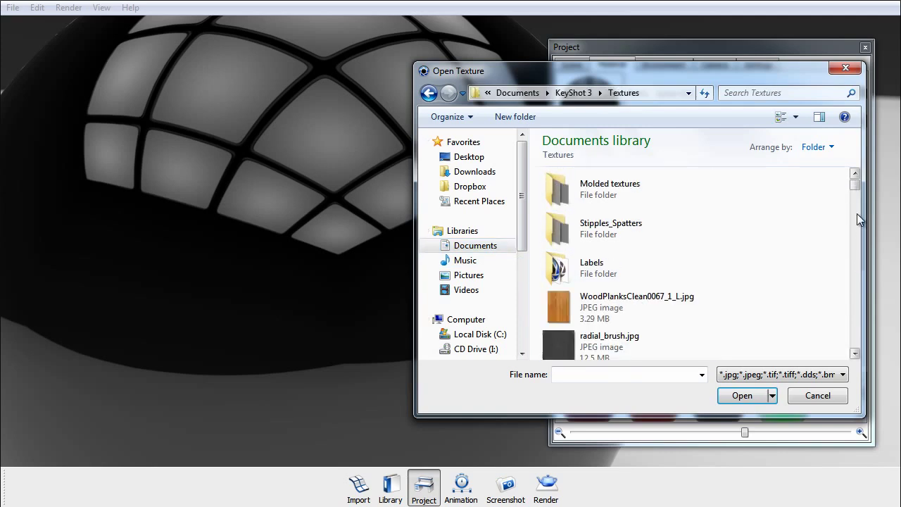
pyautogui.scroll(-1, 817, 232)
pyautogui.scroll(-2, 818, 232)
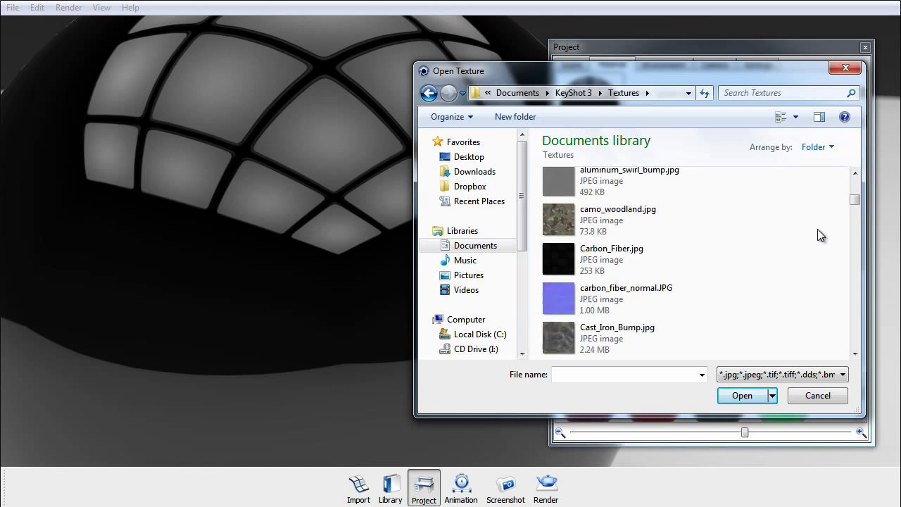
pyautogui.scroll(-5, 817, 228)
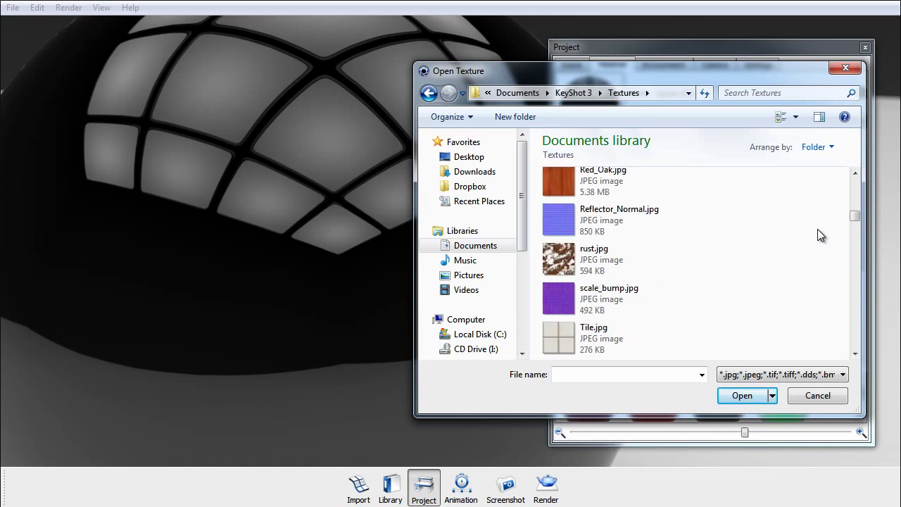
pyautogui.scroll(-5, 817, 229)
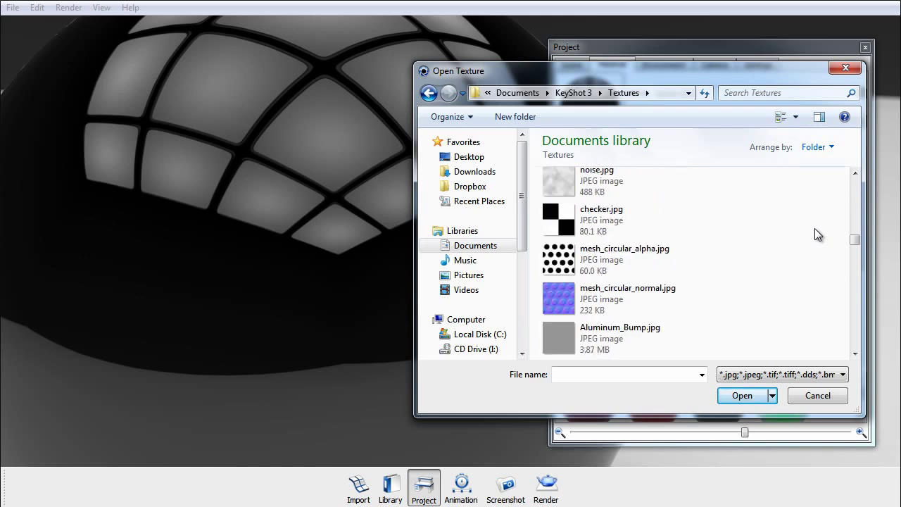
pyautogui.doubleClick(621, 253)
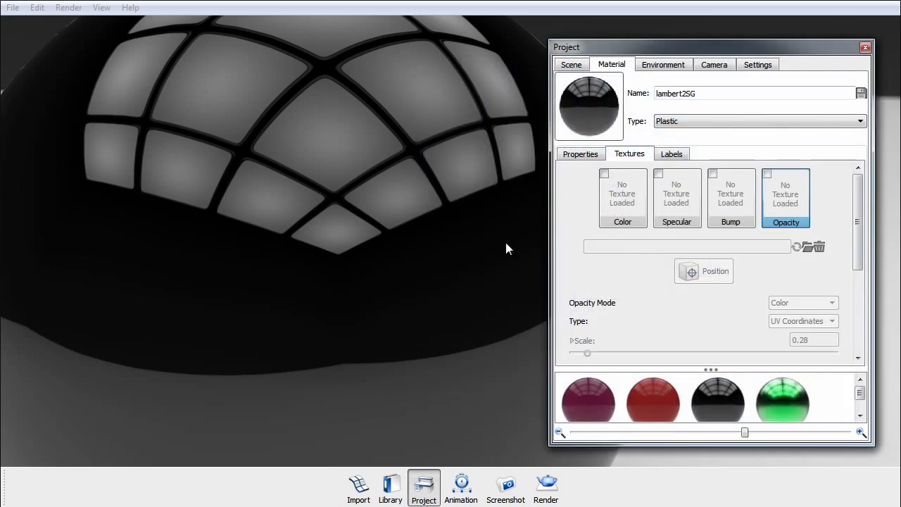
# Step: Reduce the opacity texture's scale to about 0.055 and inspect the perforated sphere from different angles
pyautogui.moveTo(432, 199); pyautogui.dragTo(583, 233)
pyautogui.scroll(-4, 310, 157)
pyautogui.moveTo(311, 156); pyautogui.dragTo(345, 139)
pyautogui.scroll(-3, 720, 290)
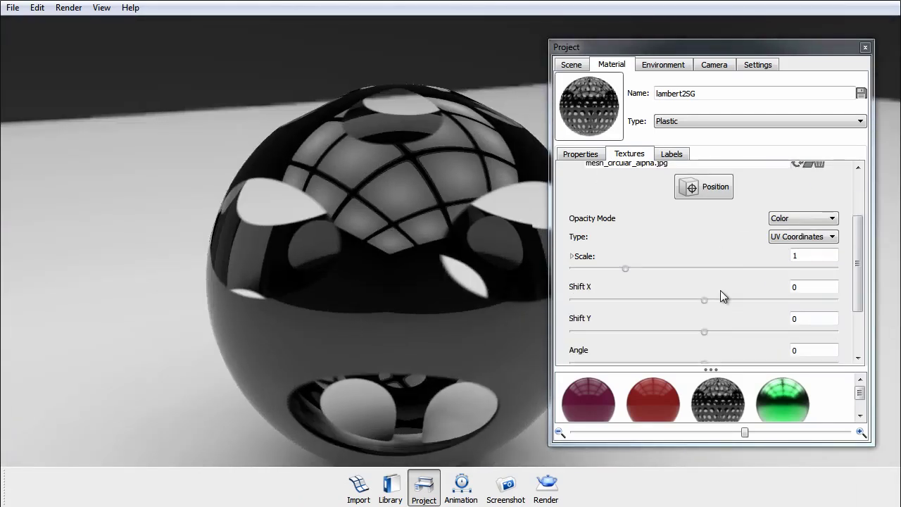
pyautogui.moveTo(626, 268); pyautogui.dragTo(576, 270)
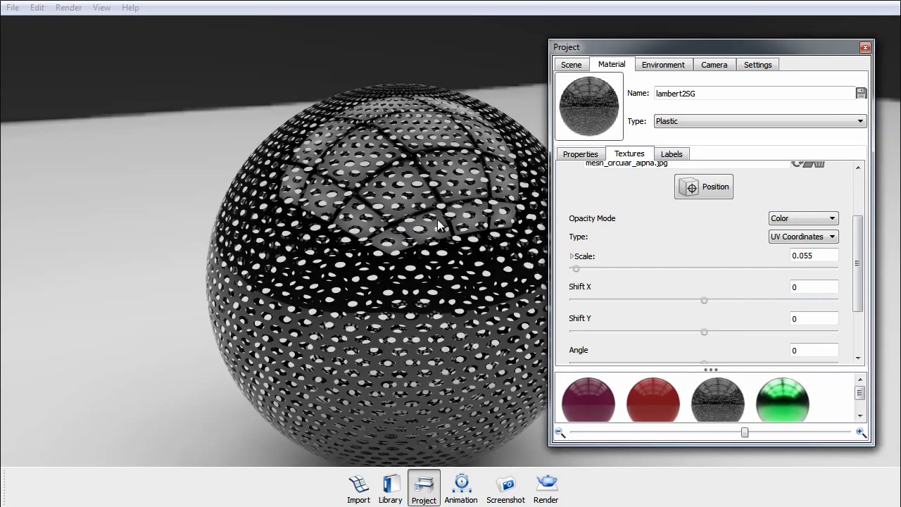
pyautogui.moveTo(420, 125); pyautogui.dragTo(296, 159)
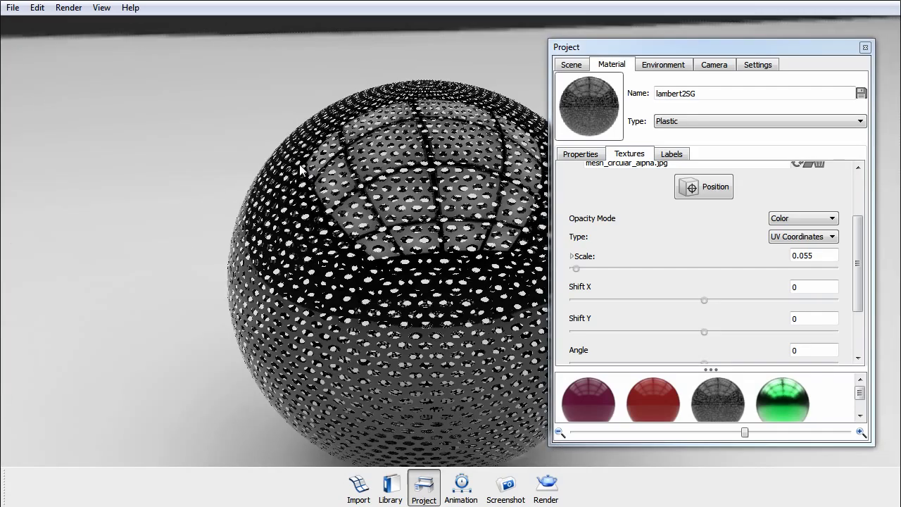
# Step: Try a purple diffuse color on the perforated sphere, then set the diffuse color back to black
pyautogui.click(582, 154)
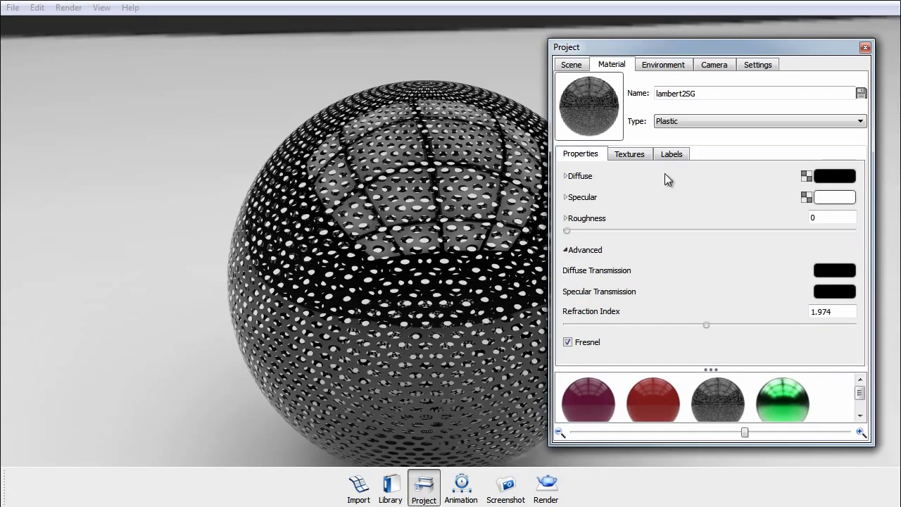
pyautogui.click(840, 182)
pyautogui.moveTo(853, 267); pyautogui.dragTo(844, 291)
pyautogui.click(879, 227)
pyautogui.click(878, 224)
pyautogui.moveTo(873, 261); pyautogui.dragTo(877, 285)
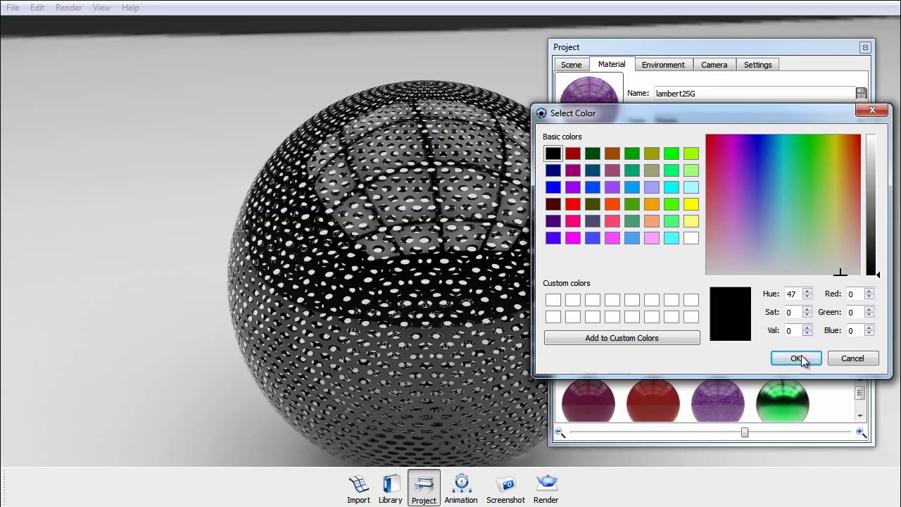
pyautogui.click(807, 360)
# Step: Remove the opacity texture from the material and look over the plain black sphere
pyautogui.click(620, 156)
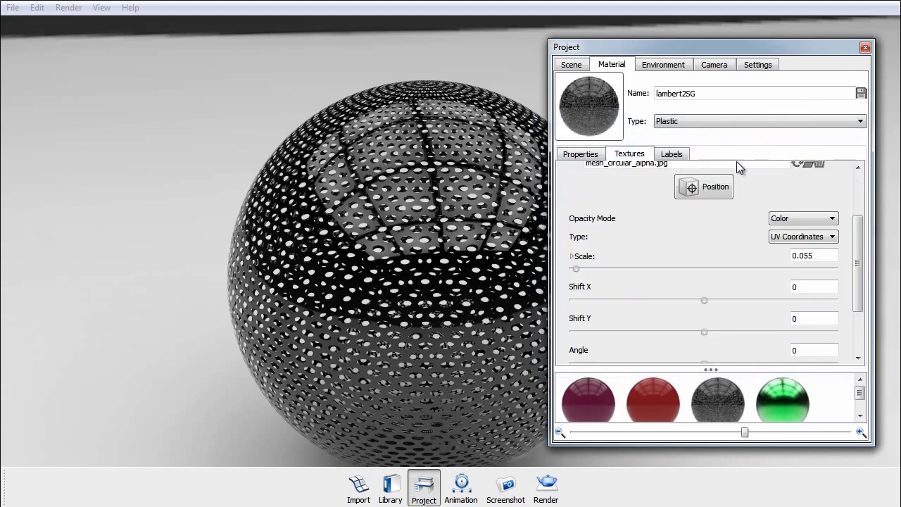
pyautogui.scroll(2, 774, 176)
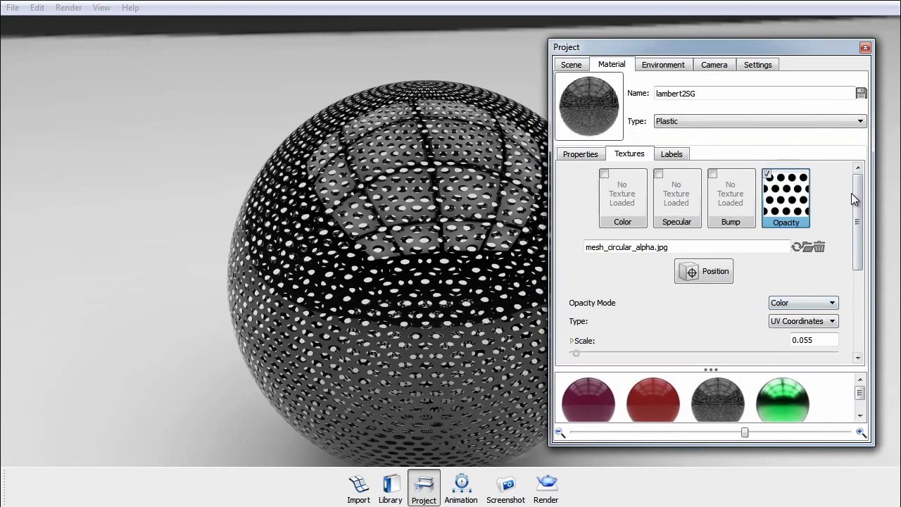
pyautogui.click(819, 247)
pyautogui.moveTo(488, 197); pyautogui.dragTo(569, 149)
pyautogui.click(573, 154)
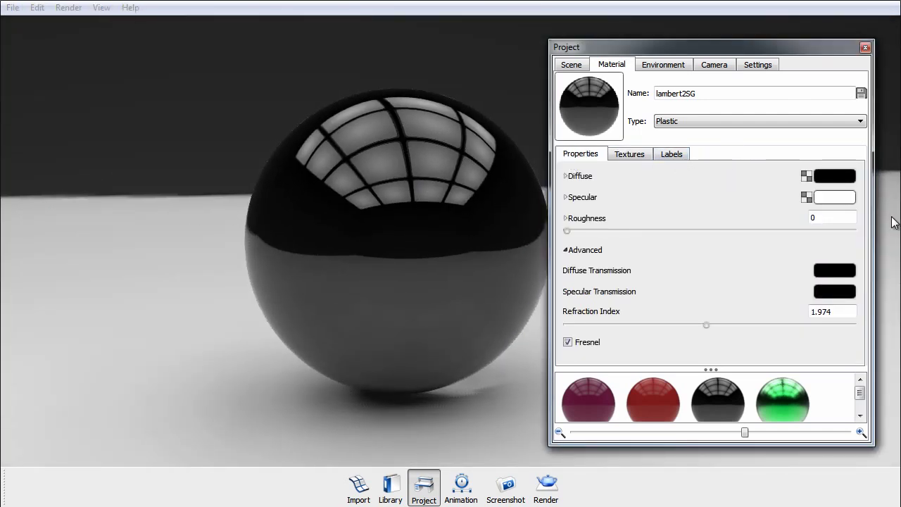
# Step: Start loading a color texture and browse to the Material creation folder on the desktop
pyautogui.click(631, 159)
pyautogui.click(618, 213)
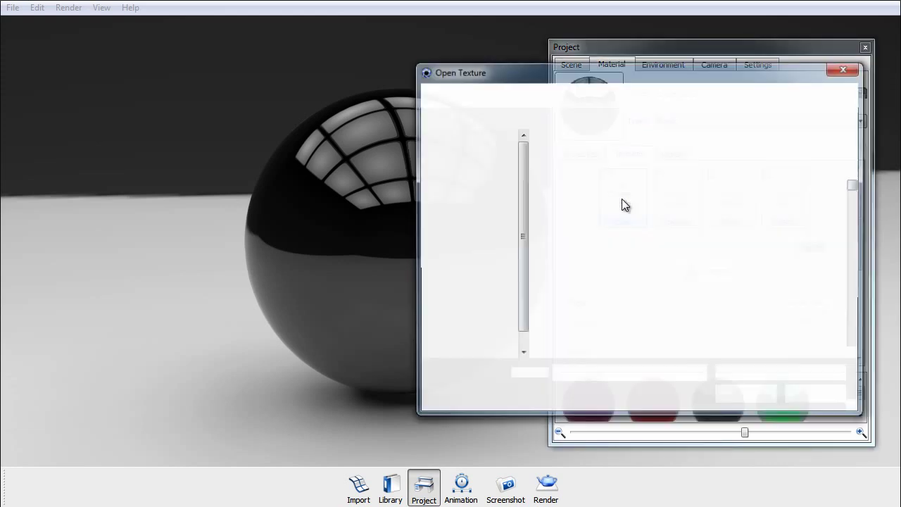
pyautogui.moveTo(855, 182); pyautogui.dragTo(844, 231)
pyautogui.click(504, 161)
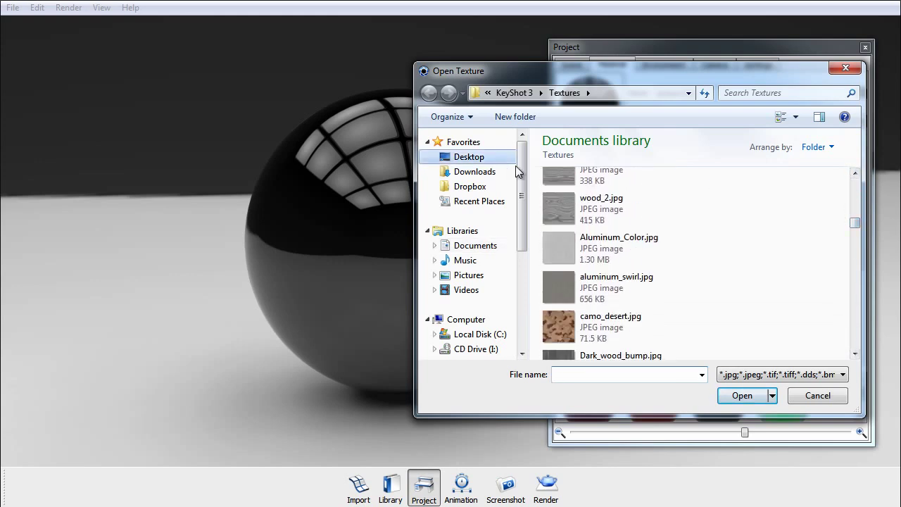
pyautogui.click(621, 342)
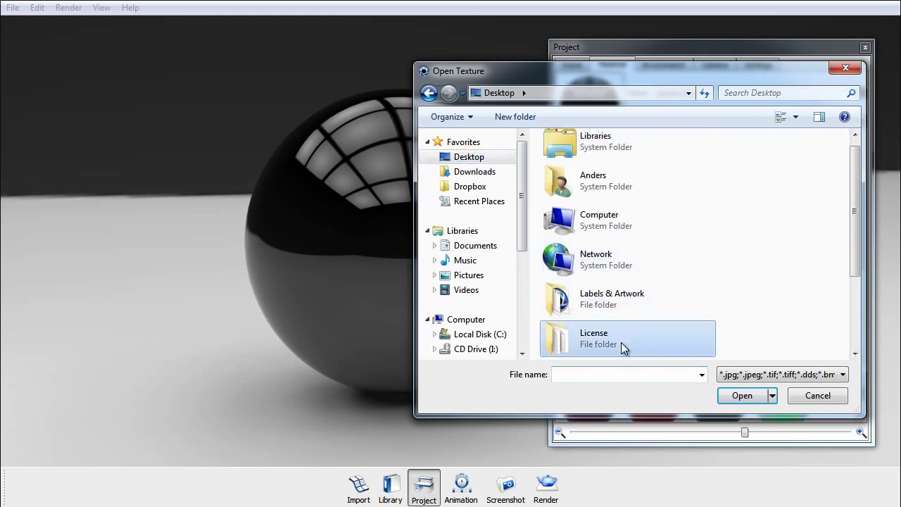
pyautogui.scroll(-2, 622, 341)
pyautogui.click(611, 264)
pyautogui.doubleClick(610, 264)
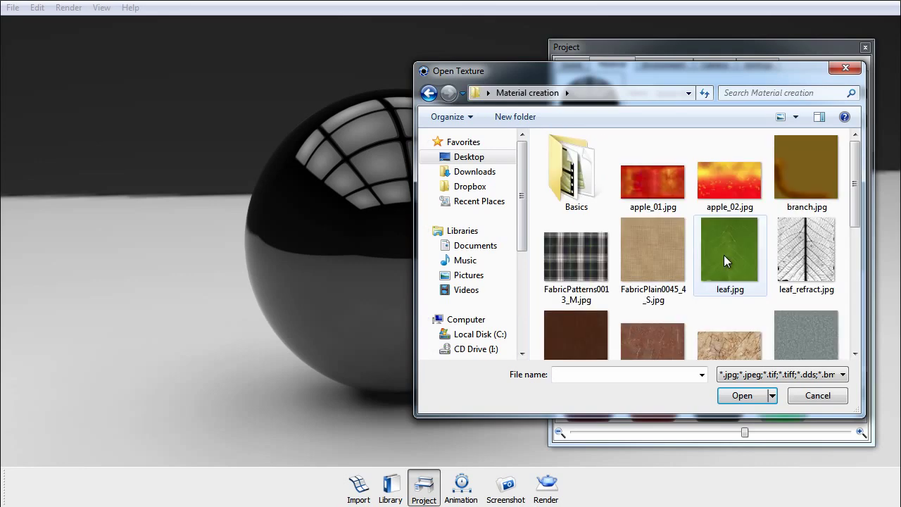
# Step: Load Leather0041_2_S.jpg as the material's color texture
pyautogui.click(724, 255)
pyautogui.scroll(-1, 723, 255)
pyautogui.scroll(-5, 723, 255)
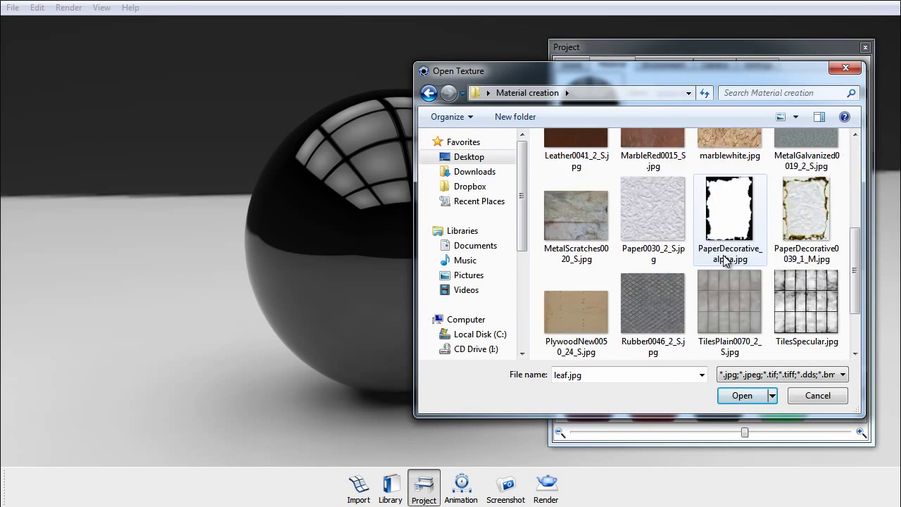
pyautogui.scroll(2, 723, 255)
pyautogui.doubleClick(574, 165)
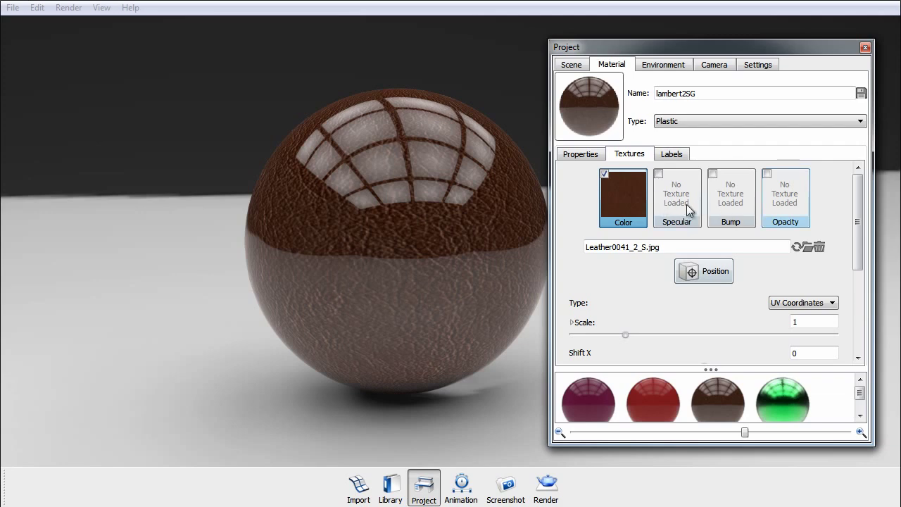
# Step: Load the same Leather0041_2_S.jpg image as the material's bump texture
pyautogui.click(737, 195)
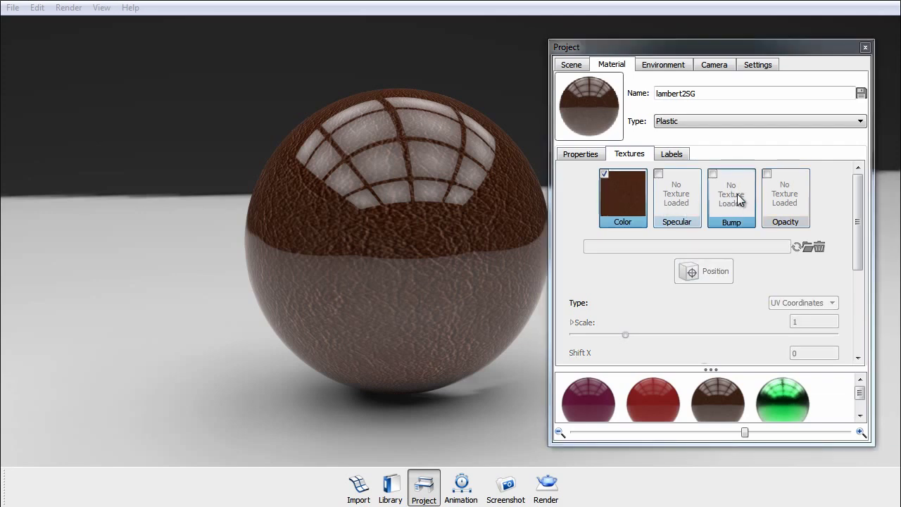
pyautogui.doubleClick(737, 196)
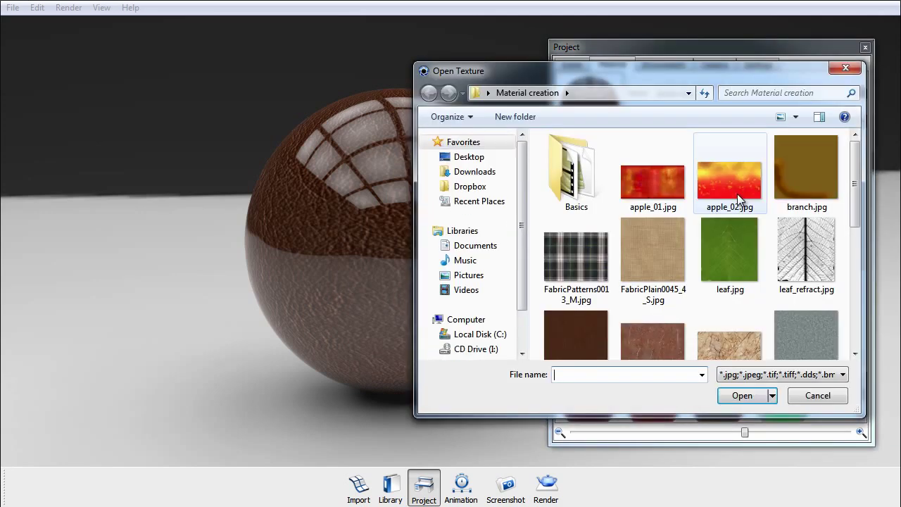
pyautogui.click(584, 331)
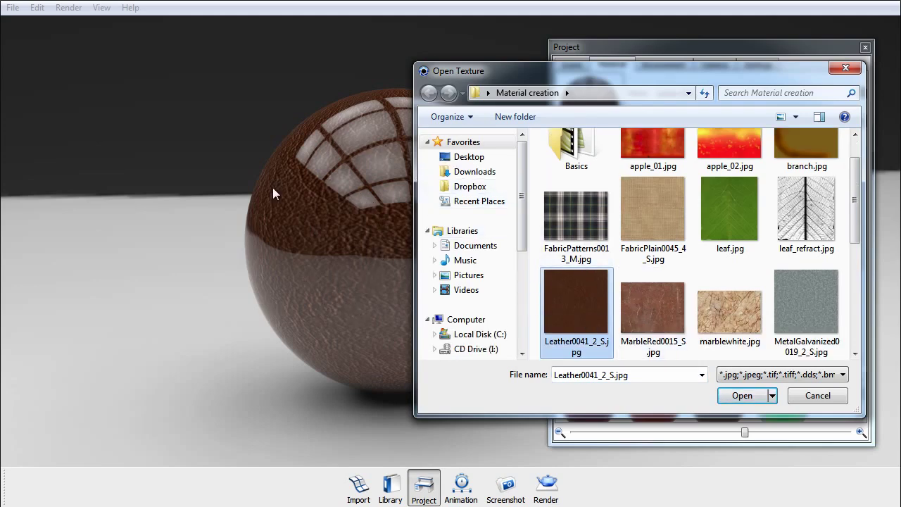
pyautogui.doubleClick(583, 315)
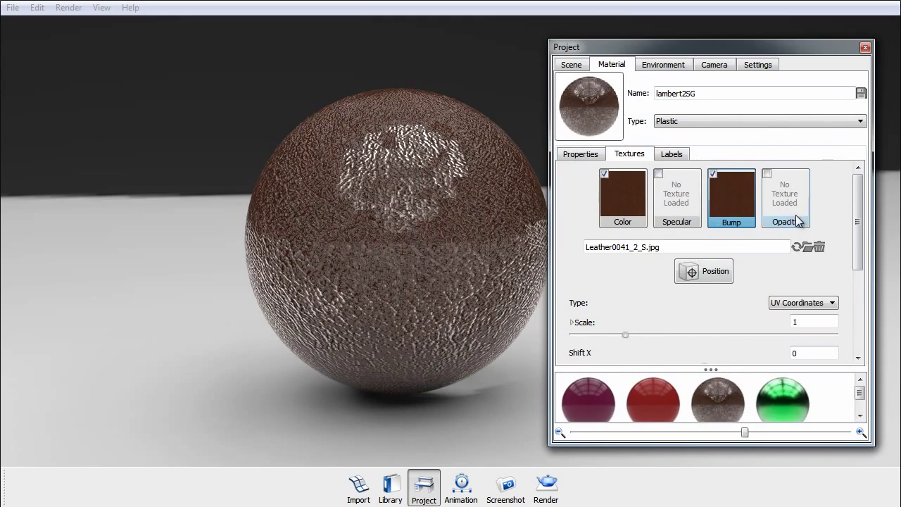
pyautogui.scroll(-3, 787, 262)
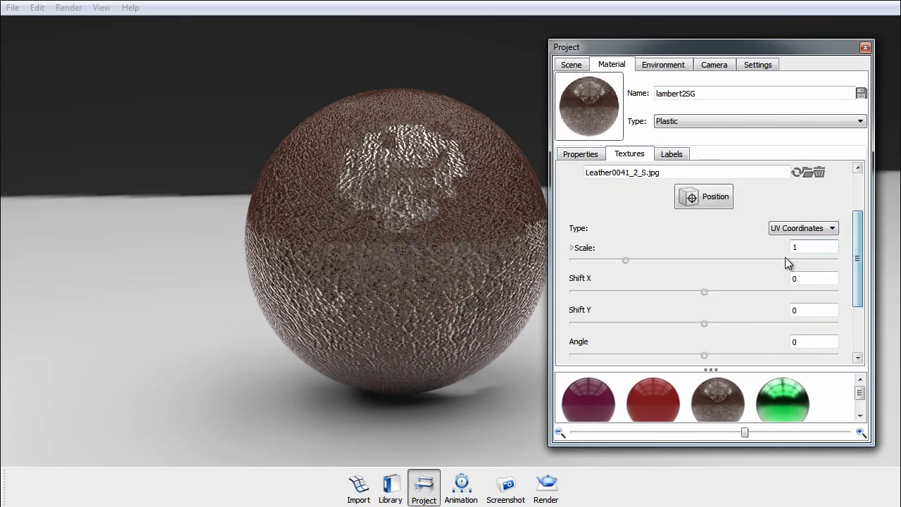
pyautogui.scroll(-3, 868, 286)
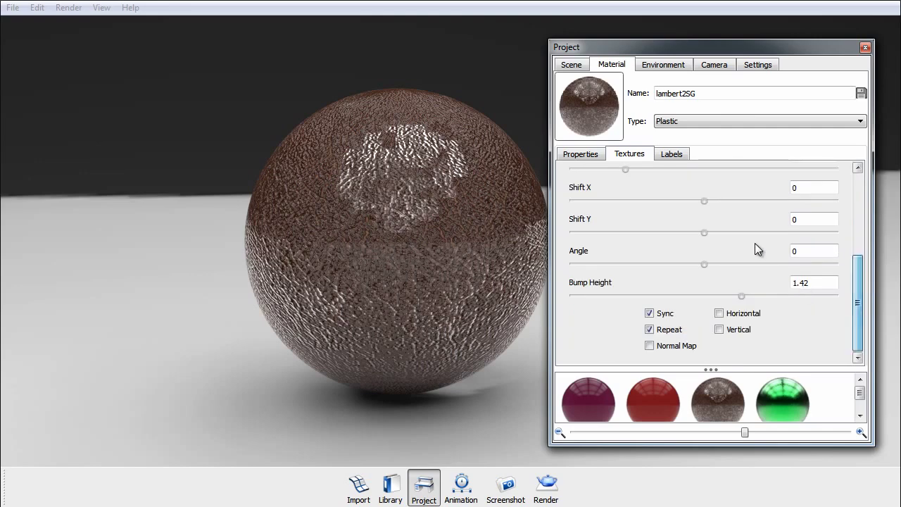
# Step: Scale the leather texture to 0.375 and adjust its bump height to 0.35
pyautogui.moveTo(742, 295); pyautogui.dragTo(707, 287)
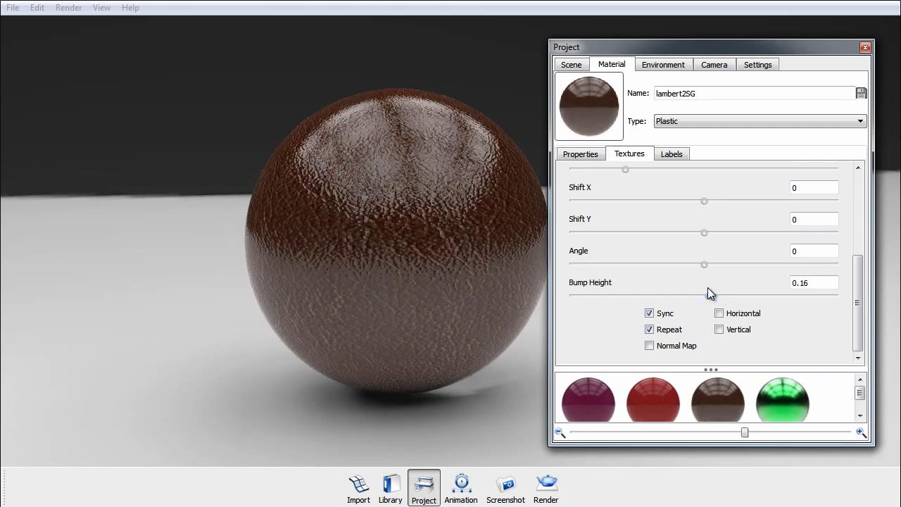
pyautogui.scroll(4, 785, 218)
pyautogui.scroll(-4, 776, 218)
pyautogui.scroll(4, 687, 253)
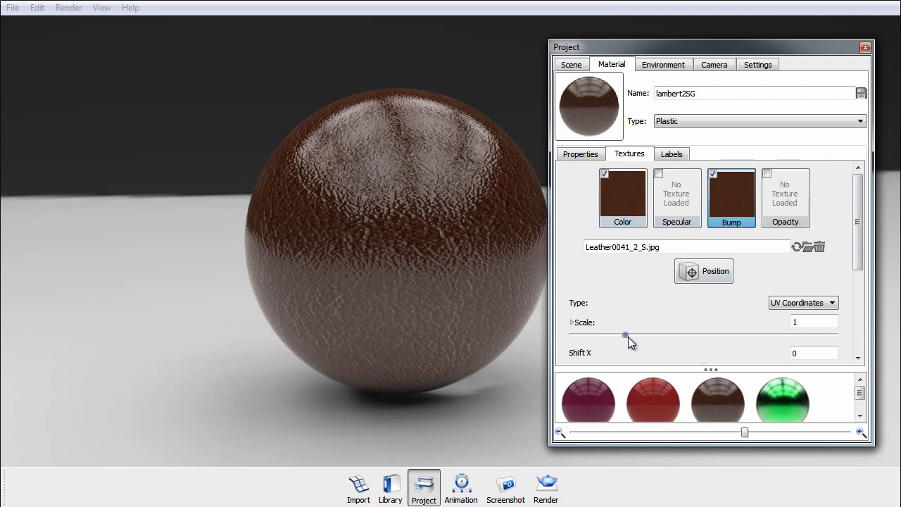
pyautogui.moveTo(627, 336); pyautogui.dragTo(596, 333)
pyautogui.scroll(-3, 625, 247)
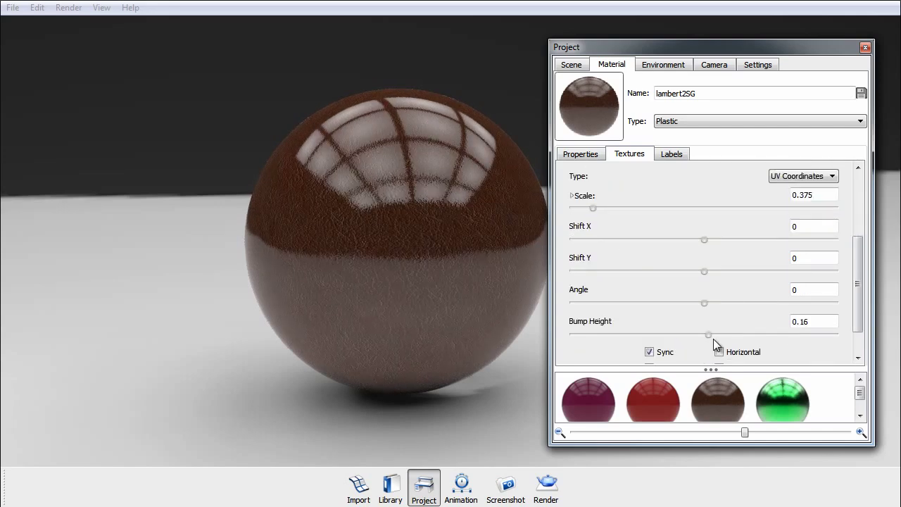
pyautogui.moveTo(714, 337); pyautogui.dragTo(716, 334)
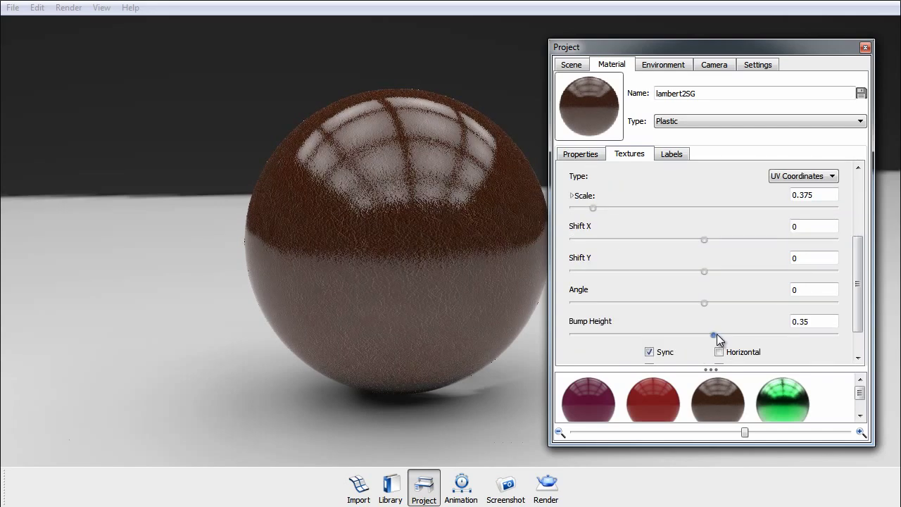
# Step: Set the leather material's roughness to 0.021 and its refraction index to 1.472
pyautogui.click(580, 154)
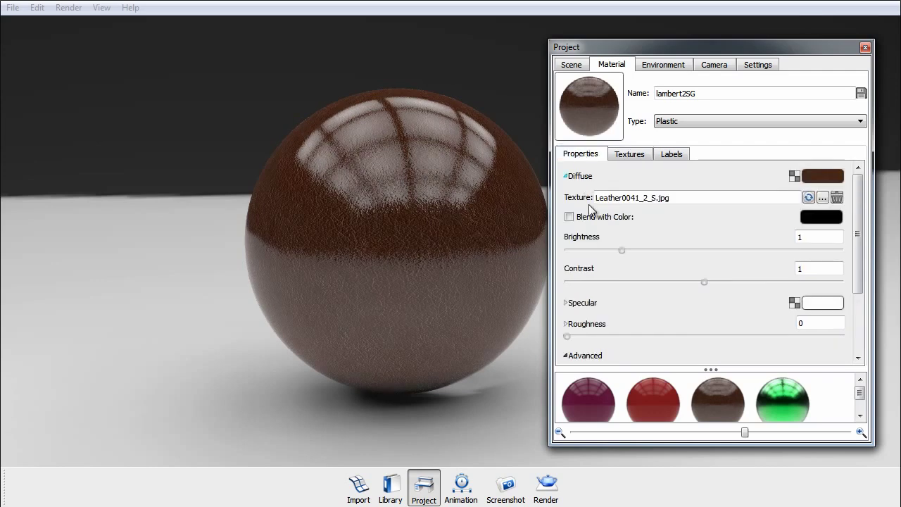
pyautogui.moveTo(567, 336); pyautogui.dragTo(577, 334)
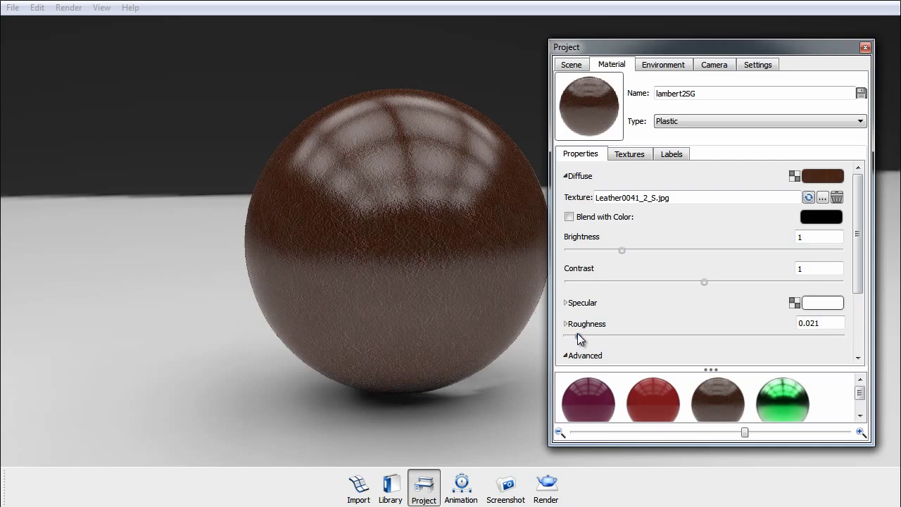
pyautogui.scroll(3, 338, 171)
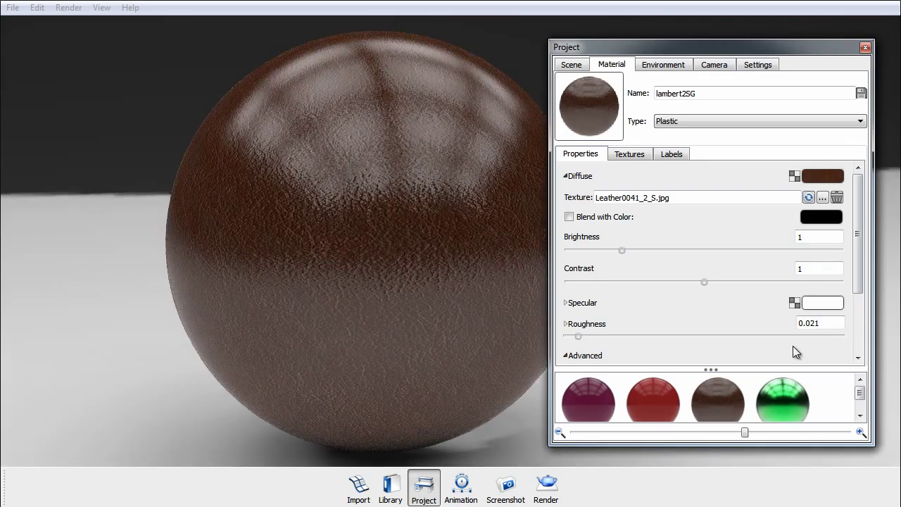
pyautogui.scroll(-2, 789, 352)
pyautogui.moveTo(826, 337); pyautogui.dragTo(777, 343)
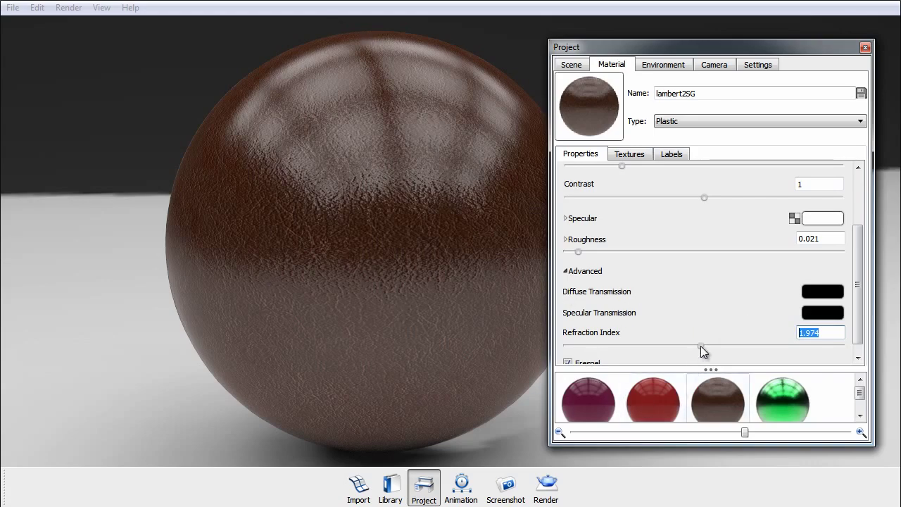
pyautogui.moveTo(700, 345); pyautogui.dragTo(632, 337)
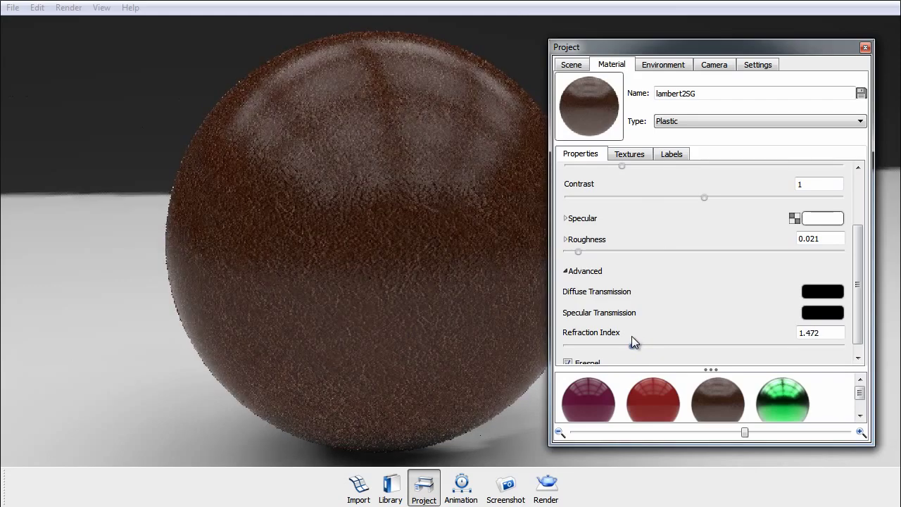
# Step: Reduce the leather texture's scale to 0.175 and raise the material's roughness to 0.046
pyautogui.moveTo(354, 110); pyautogui.dragTo(295, 163)
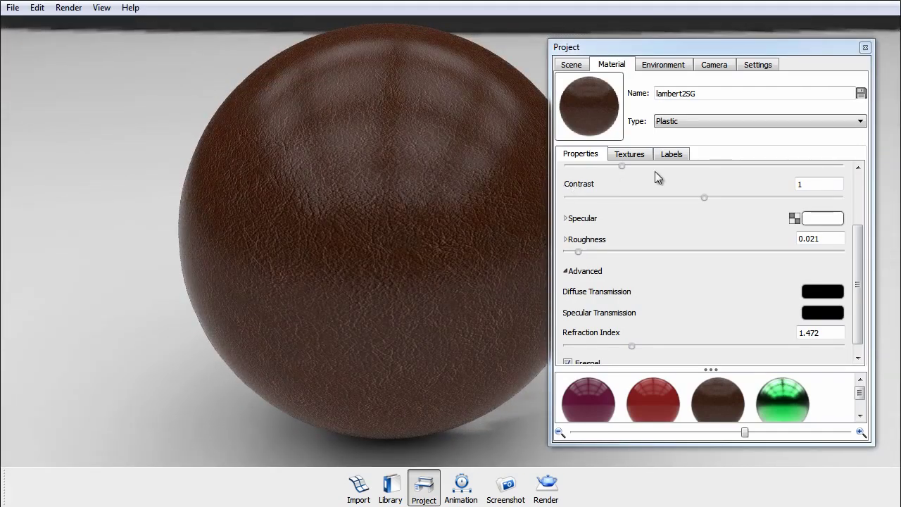
pyautogui.click(584, 154)
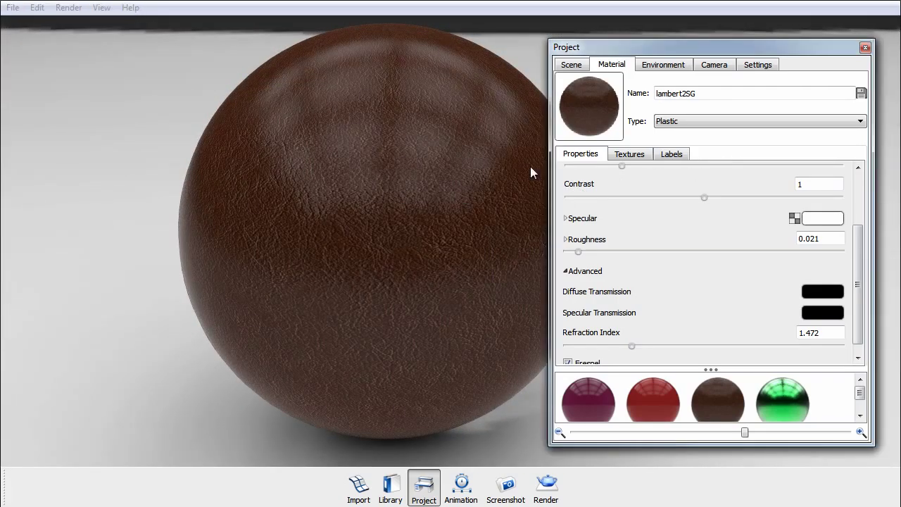
pyautogui.click(213, 178)
pyautogui.moveTo(398, 192); pyautogui.dragTo(402, 228)
pyautogui.click(632, 157)
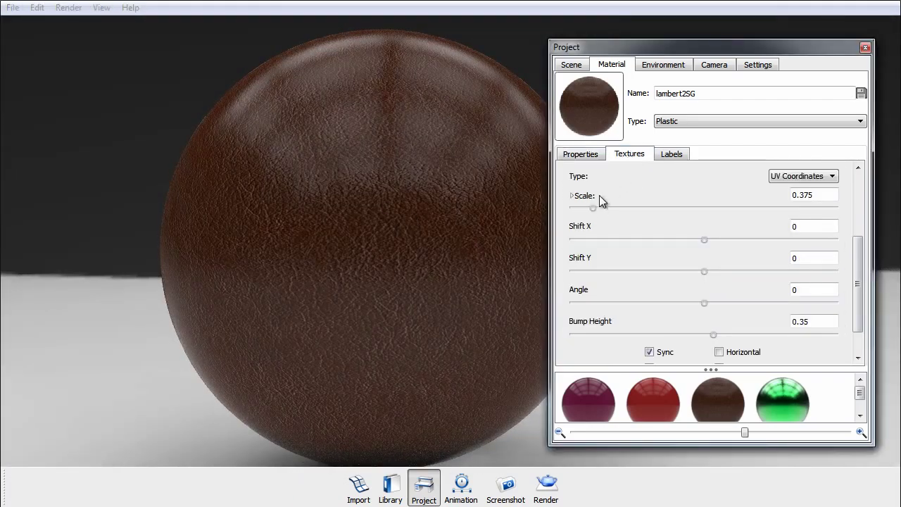
pyautogui.moveTo(592, 209); pyautogui.dragTo(583, 209)
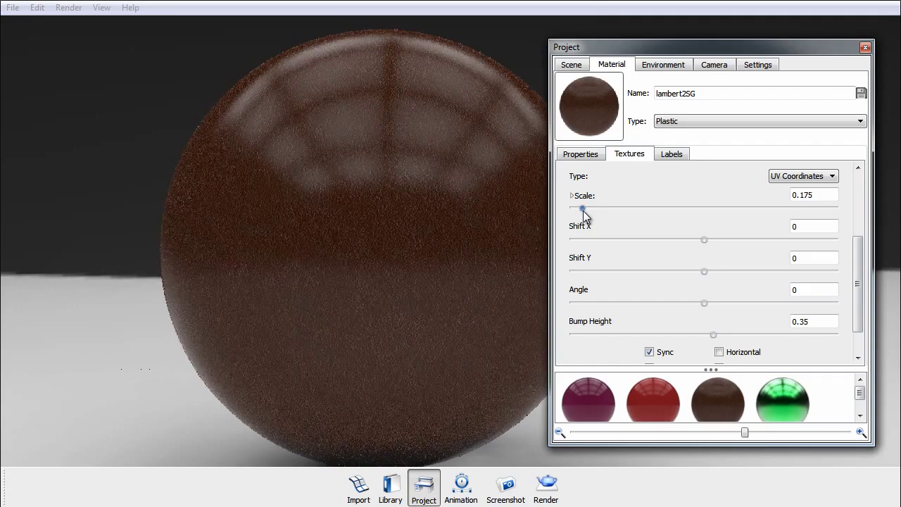
pyautogui.click(581, 154)
pyautogui.moveTo(578, 253); pyautogui.dragTo(591, 255)
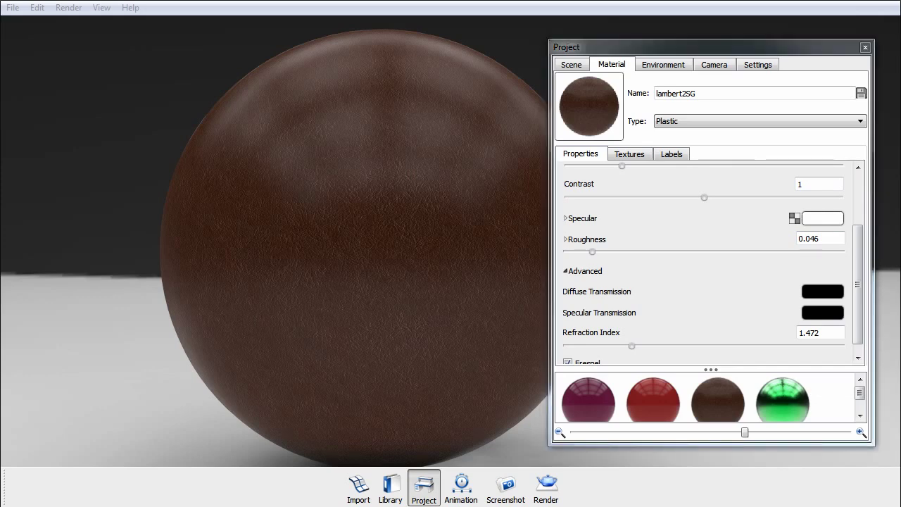
# Step: Remove the leather image from both the bump and color textures of the material
pyautogui.click(629, 155)
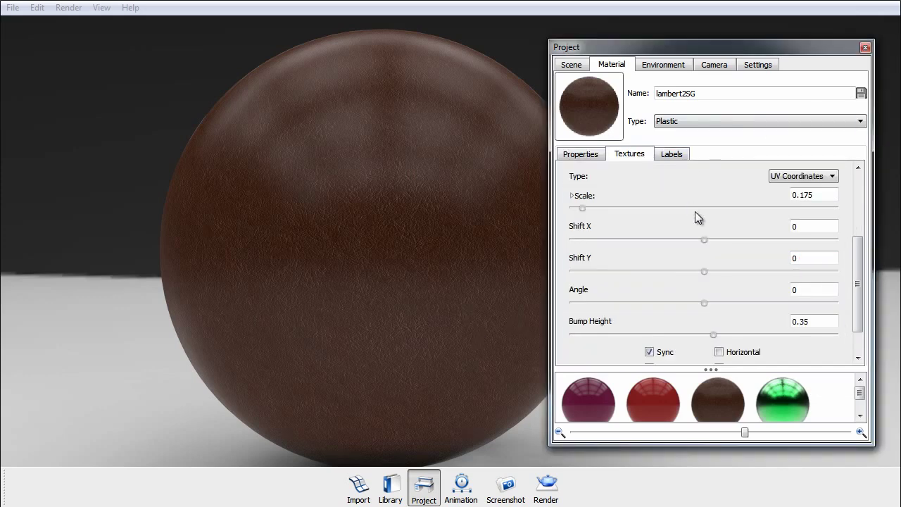
pyautogui.scroll(3, 695, 211)
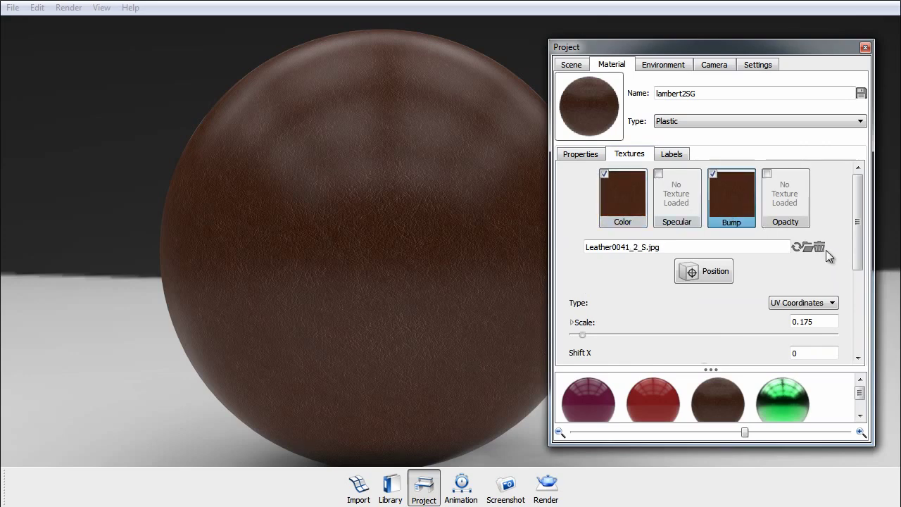
pyautogui.click(821, 247)
pyautogui.click(642, 206)
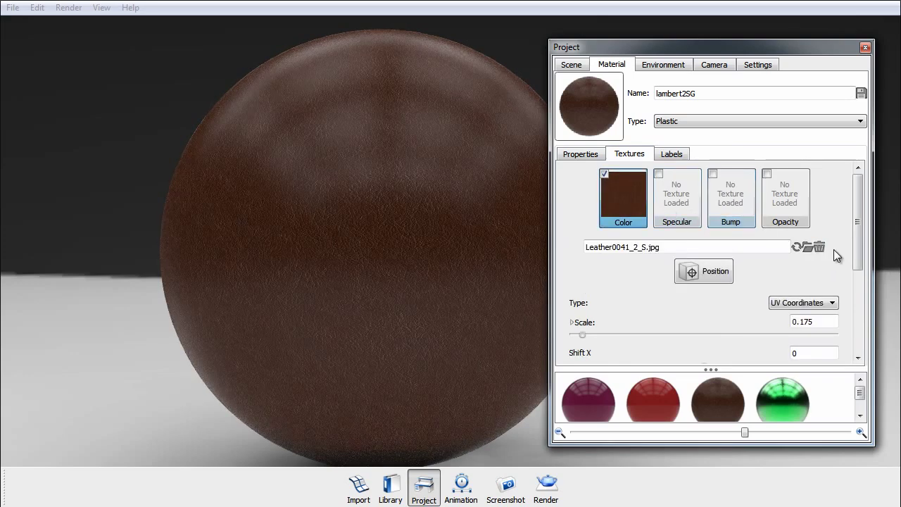
pyautogui.click(819, 247)
pyautogui.click(593, 156)
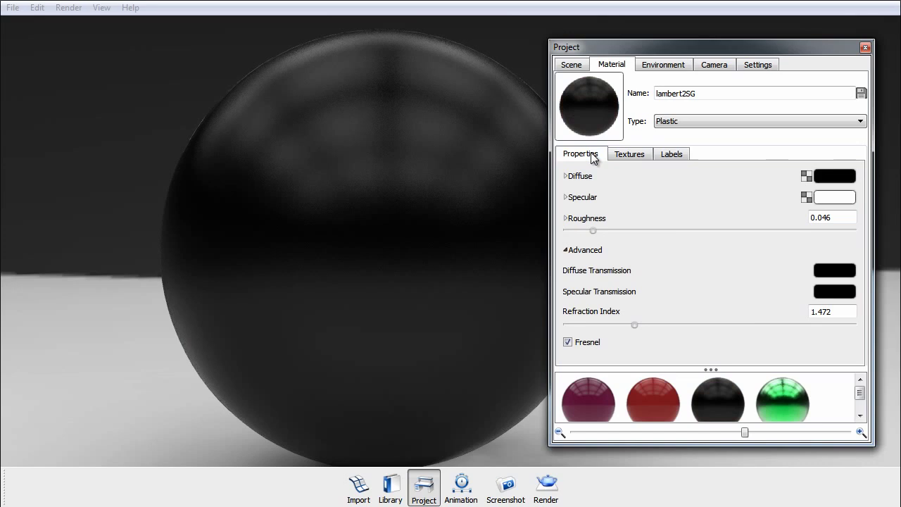
# Step: Load PlywoodNew0050_24_S.jpg as the material's color texture and scale it to 0.39
pyautogui.click(633, 157)
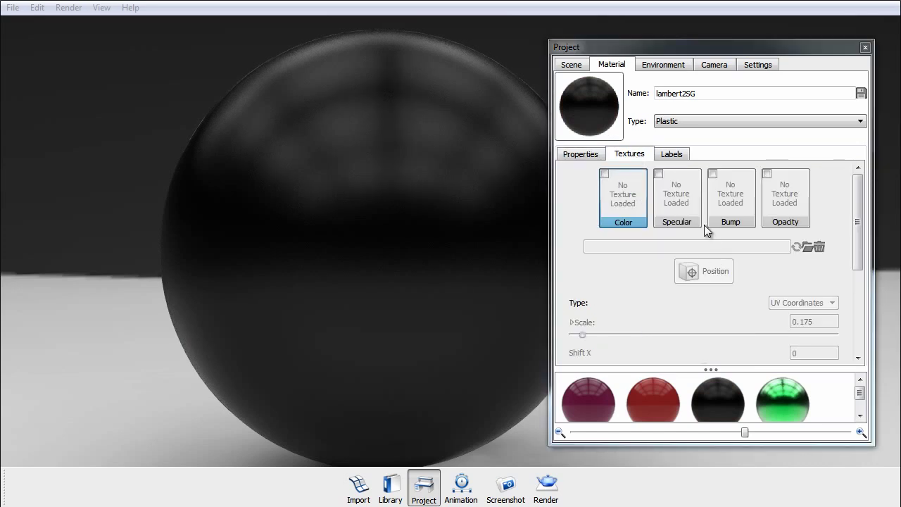
pyautogui.doubleClick(677, 211)
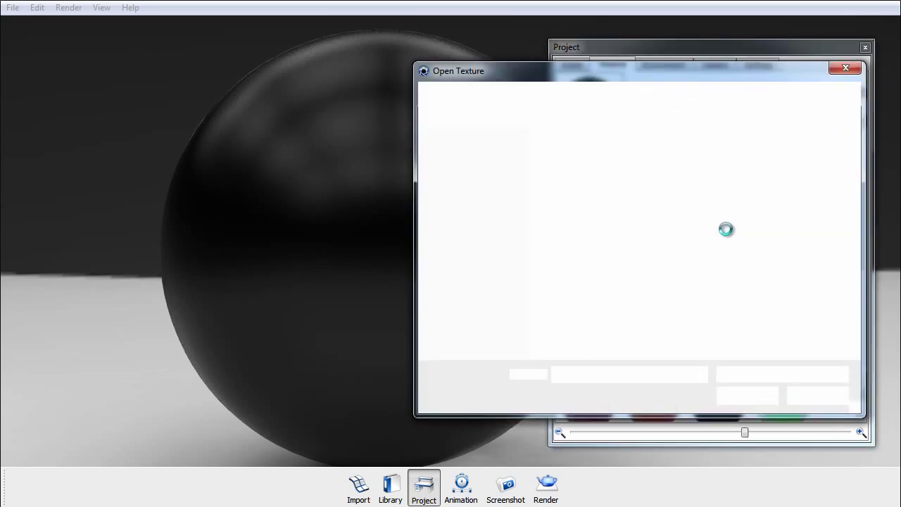
pyautogui.moveTo(857, 183); pyautogui.dragTo(832, 293)
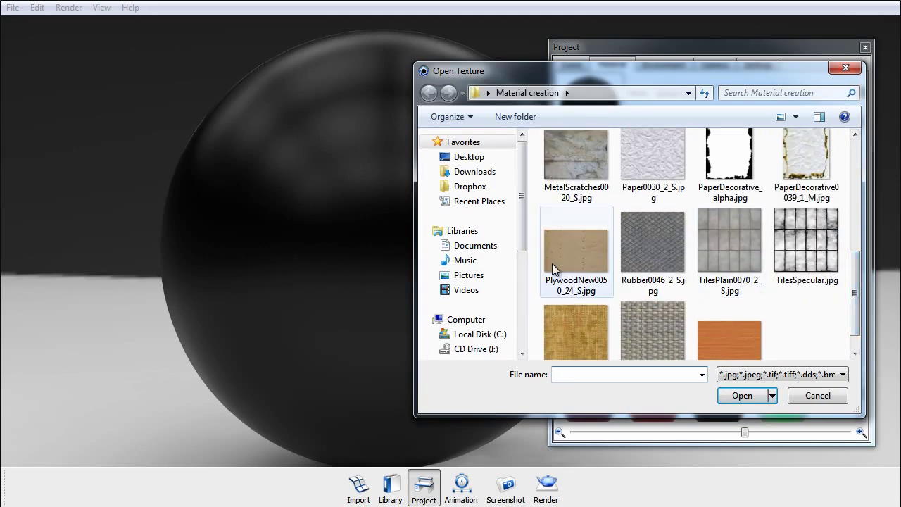
pyautogui.doubleClick(597, 292)
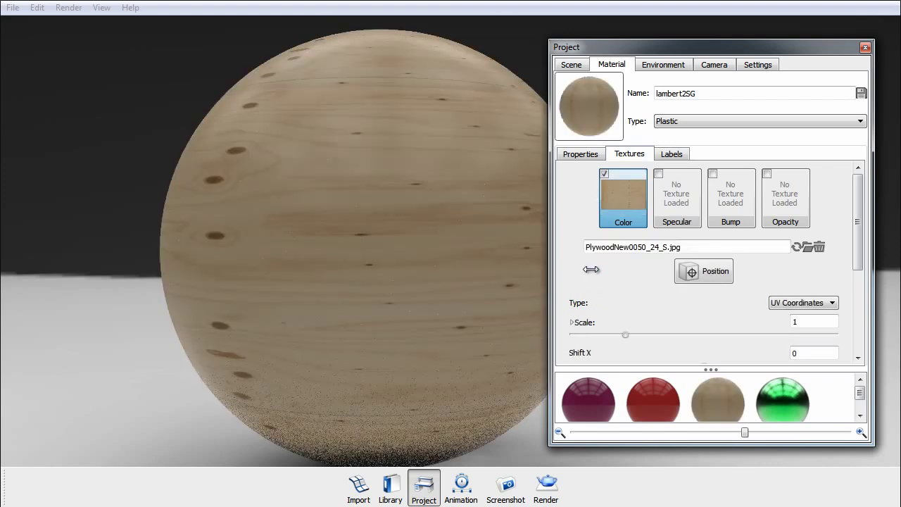
pyautogui.moveTo(627, 339); pyautogui.dragTo(594, 340)
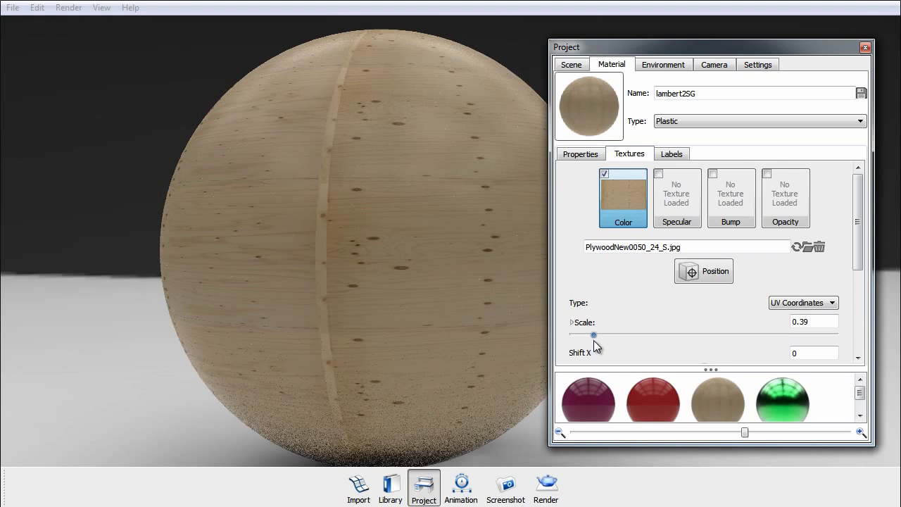
# Step: Stretch the plywood texture with a separate Y scale of about 0.59, and reduce its overall scale to 0.215
pyautogui.scroll(-1, 643, 282)
pyautogui.scroll(-1, 642, 282)
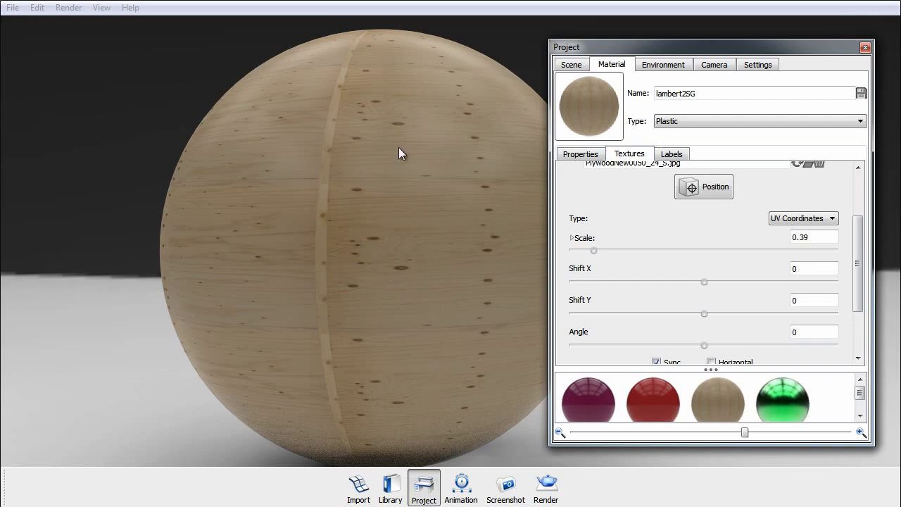
pyautogui.click(571, 239)
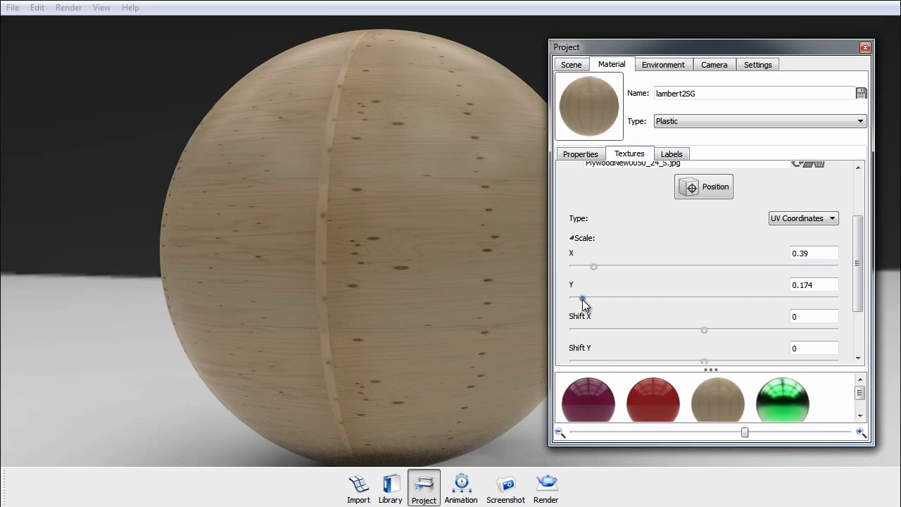
pyautogui.moveTo(583, 299); pyautogui.dragTo(604, 301)
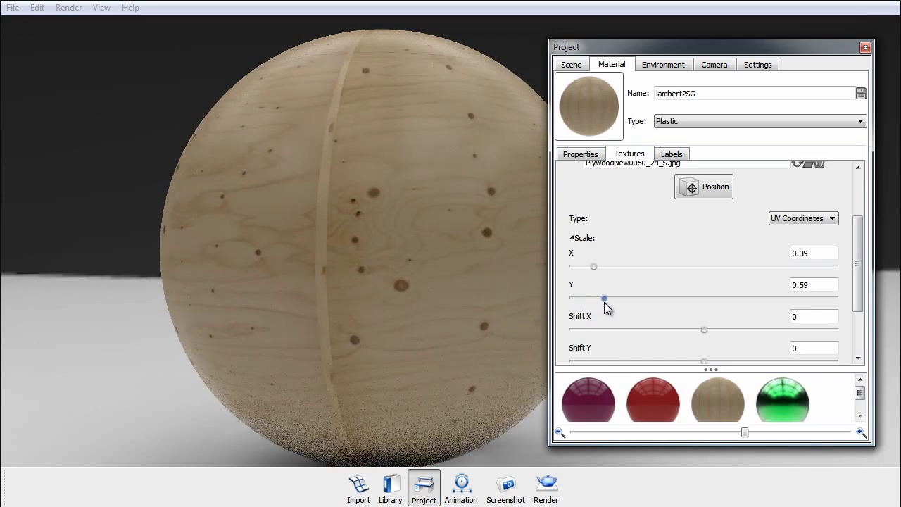
pyautogui.click(572, 239)
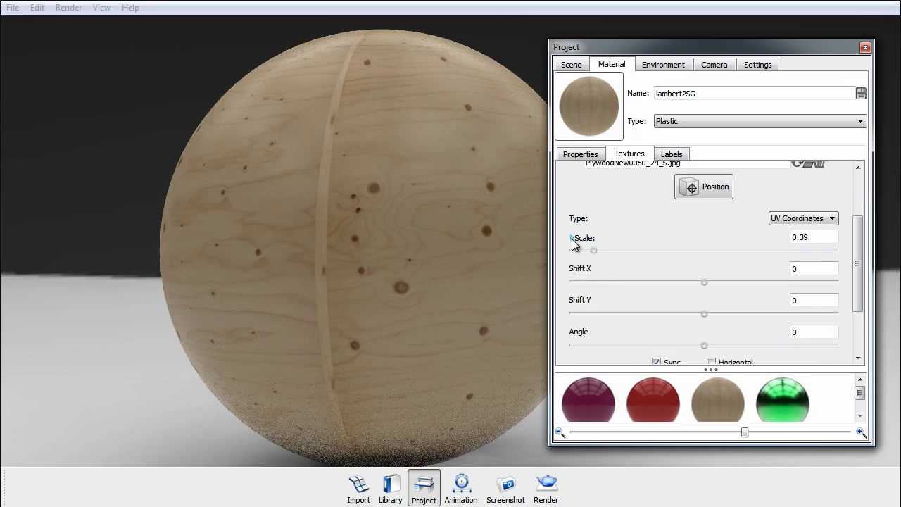
pyautogui.moveTo(604, 250); pyautogui.dragTo(585, 247)
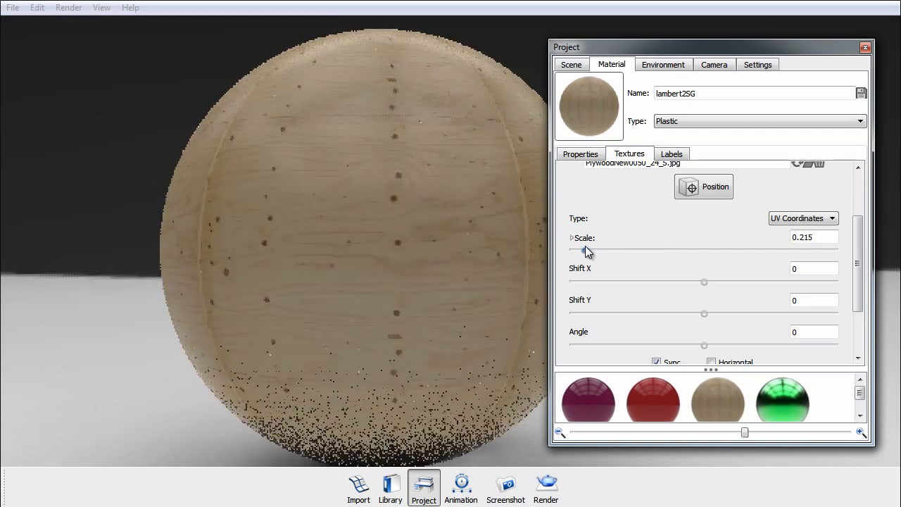
# Step: Try a roughness of 0.128 on the plywood material and view the sphere from a higher angle
pyautogui.click(595, 155)
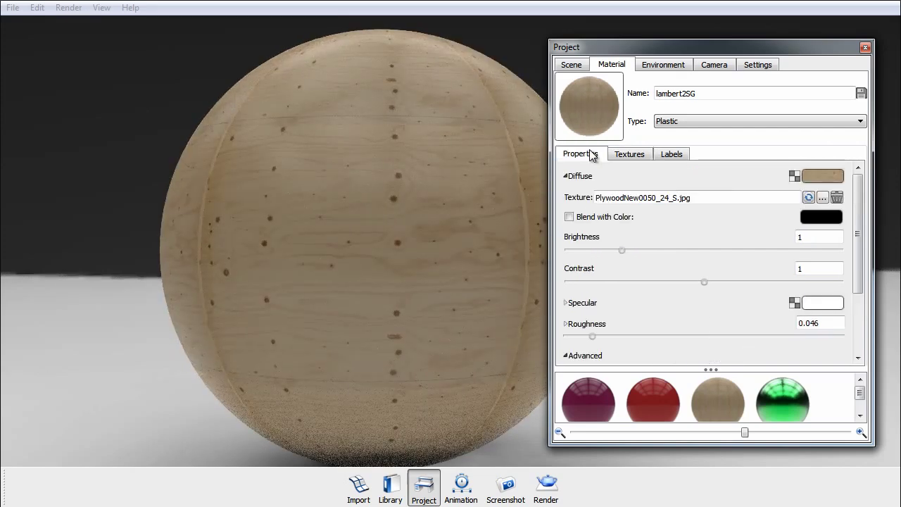
pyautogui.click(360, 54)
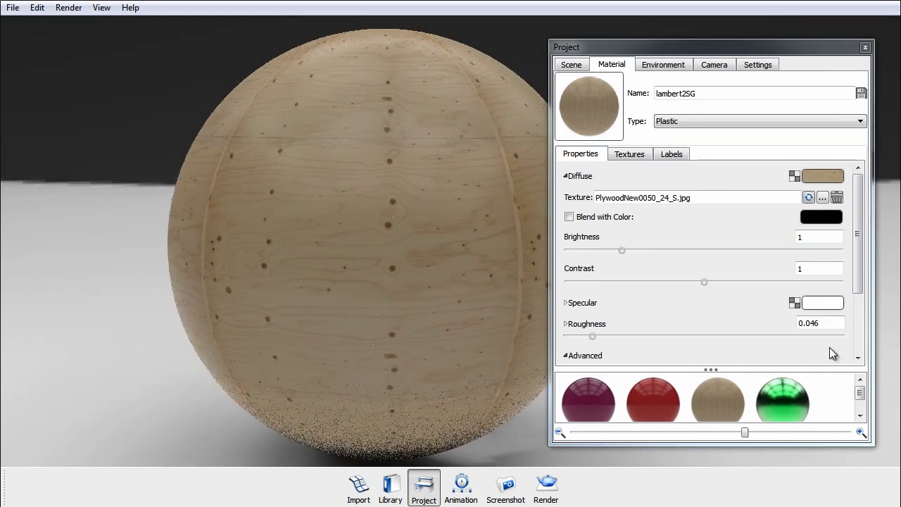
pyautogui.moveTo(592, 336); pyautogui.dragTo(640, 345)
pyautogui.moveTo(465, 134); pyautogui.dragTo(317, 242)
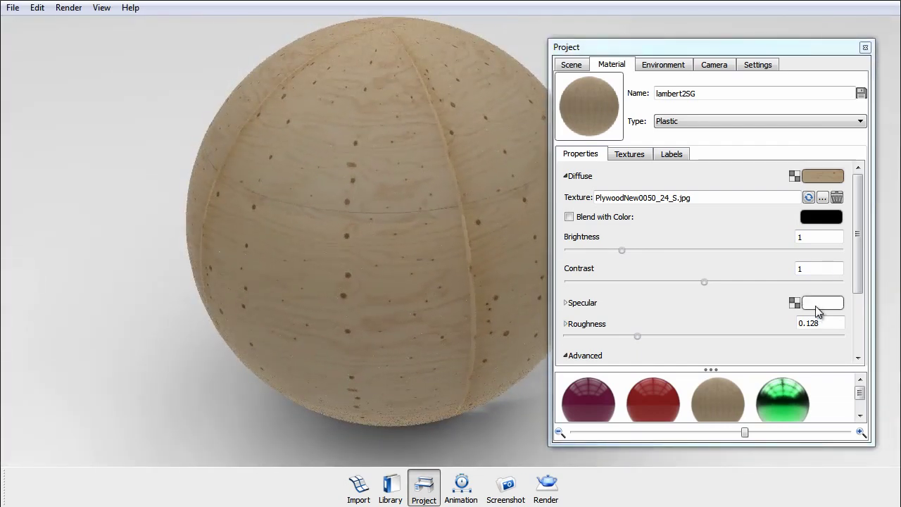
# Step: Set the plywood material's specular color to a mid gray with value 150 and its roughness to 0.071
pyautogui.click(819, 308)
pyautogui.click(878, 228)
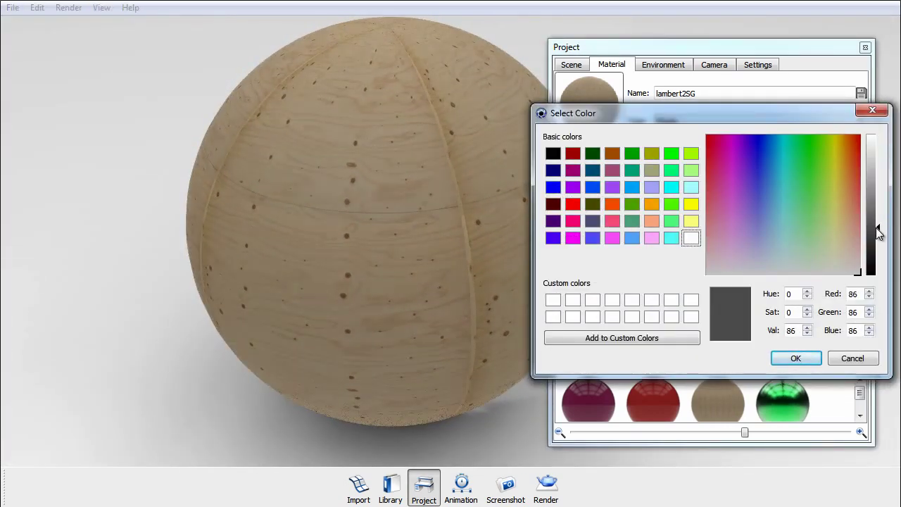
pyautogui.moveTo(877, 233); pyautogui.dragTo(877, 198)
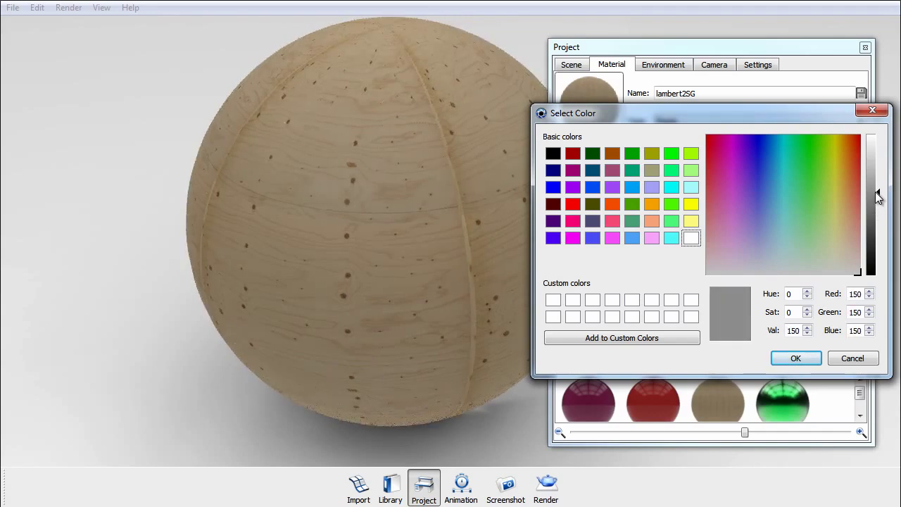
pyautogui.click(794, 358)
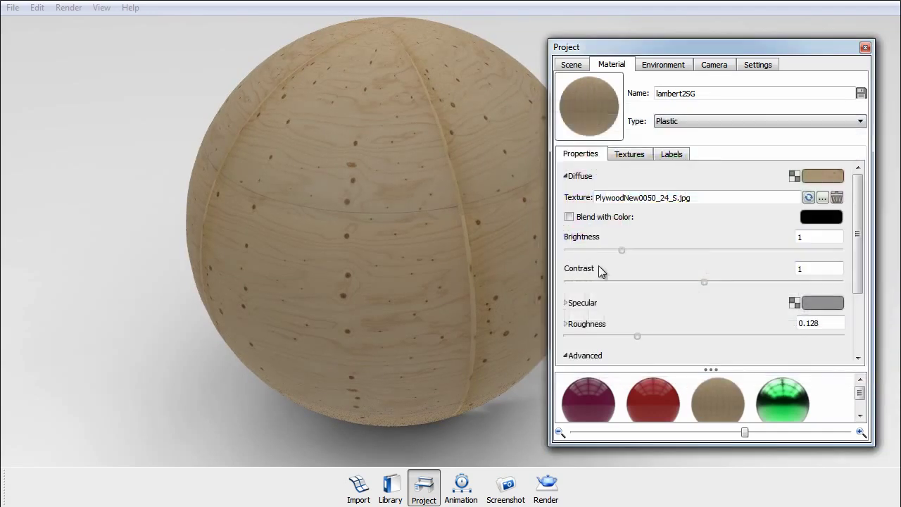
pyautogui.moveTo(638, 337); pyautogui.dragTo(605, 345)
pyautogui.moveTo(448, 294); pyautogui.dragTo(312, 261)
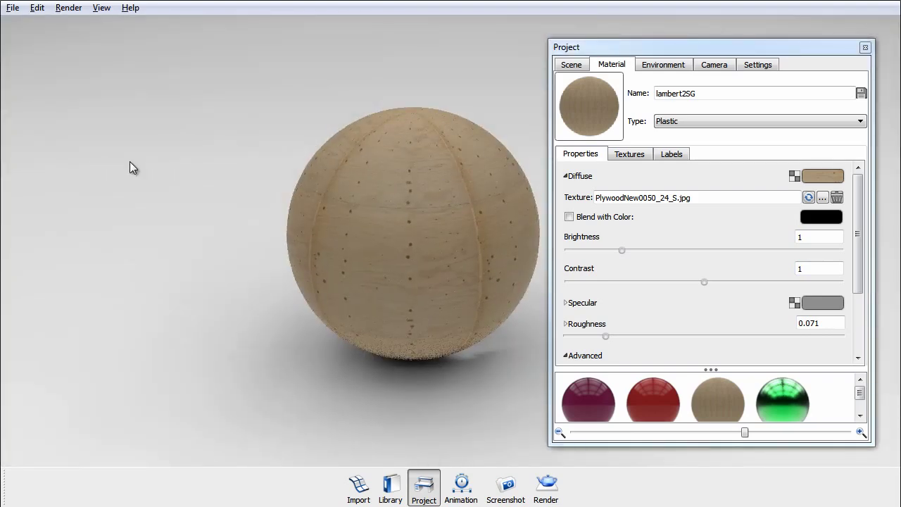
# Step: Finish inspecting the plywood sphere up close and show all hidden parts of the scene again
pyautogui.scroll(3, 238, 221)
pyautogui.moveTo(237, 221); pyautogui.dragTo(277, 197)
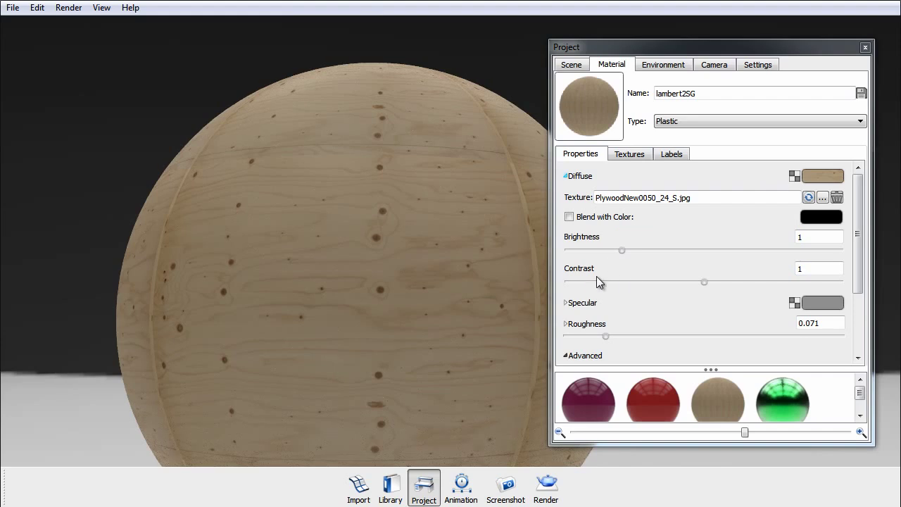
pyautogui.click(629, 153)
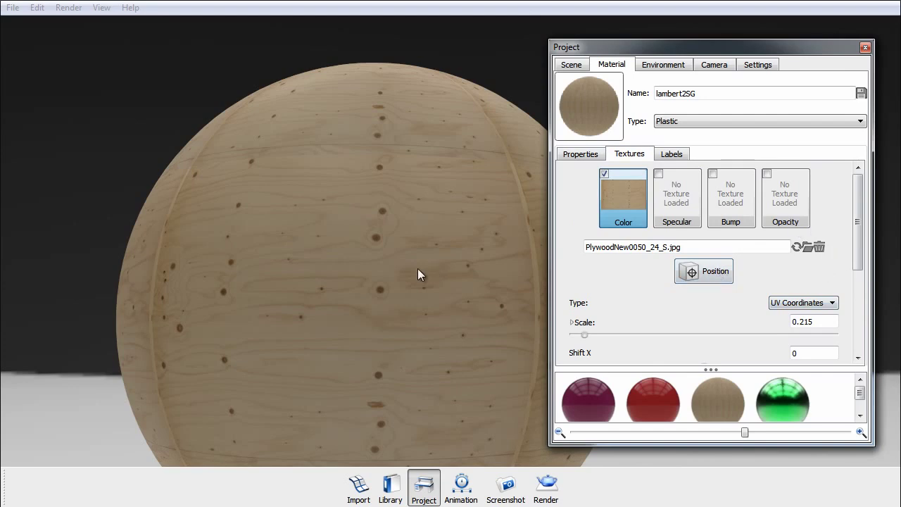
pyautogui.click(866, 47)
pyautogui.scroll(-3, 737, 204)
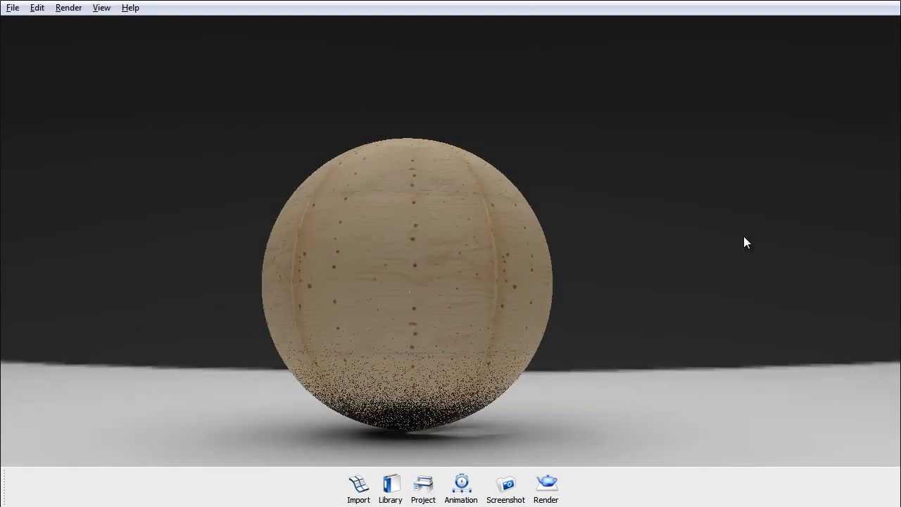
pyautogui.rightClick(713, 282)
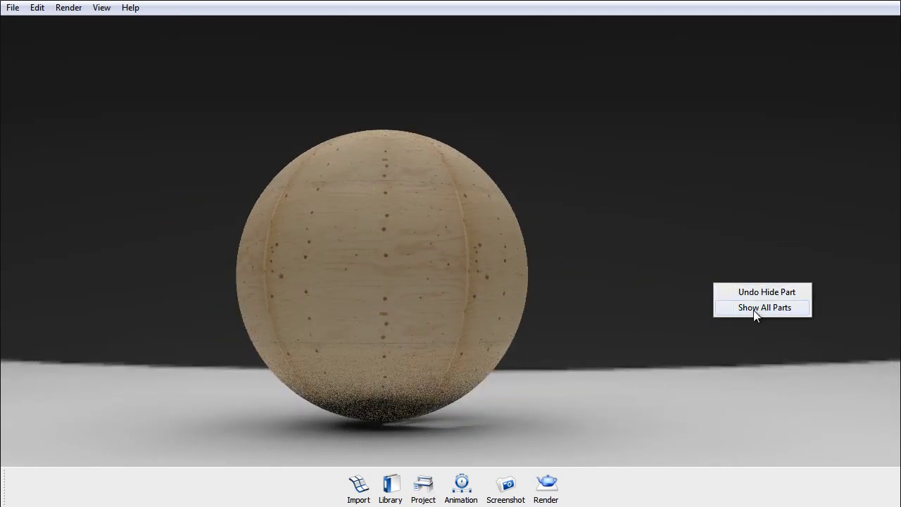
pyautogui.click(752, 308)
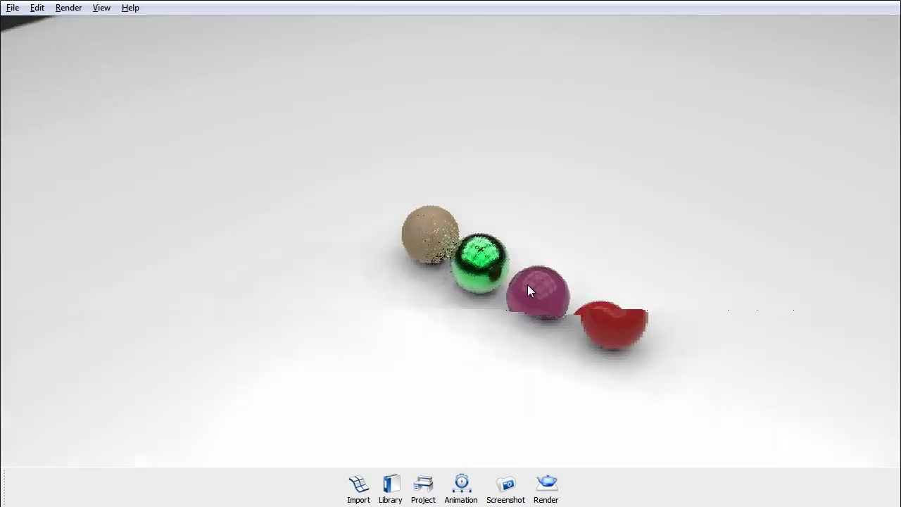
# Step: Frame the green metal sphere up close, open its material for editing and check which texture maps it offers
pyautogui.moveTo(527, 284); pyautogui.dragTo(286, 233)
pyautogui.scroll(3, 509, 296)
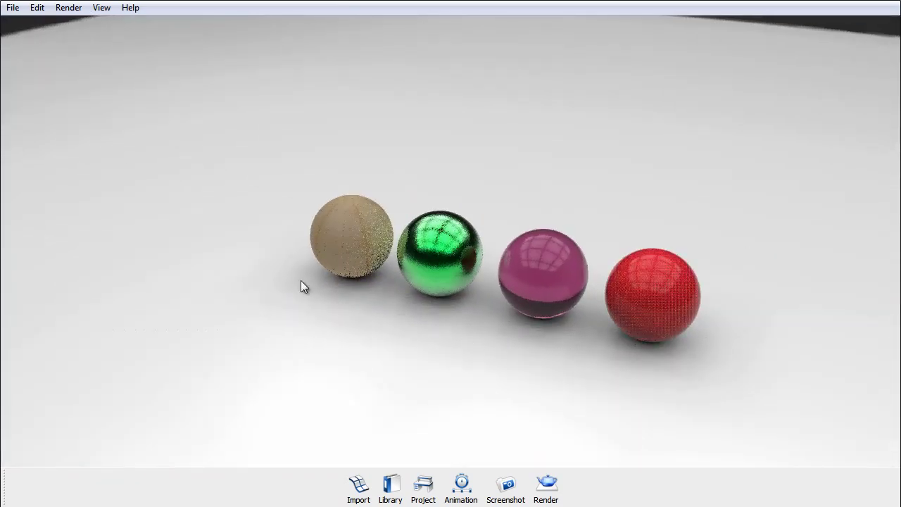
pyautogui.scroll(5, 483, 247)
pyautogui.scroll(3, 482, 252)
pyautogui.moveTo(519, 270); pyautogui.dragTo(633, 10)
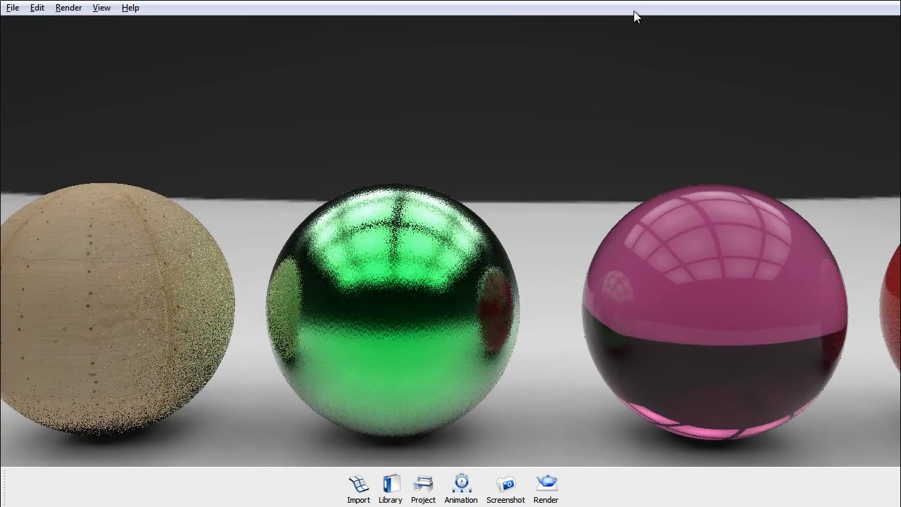
pyautogui.press('space')
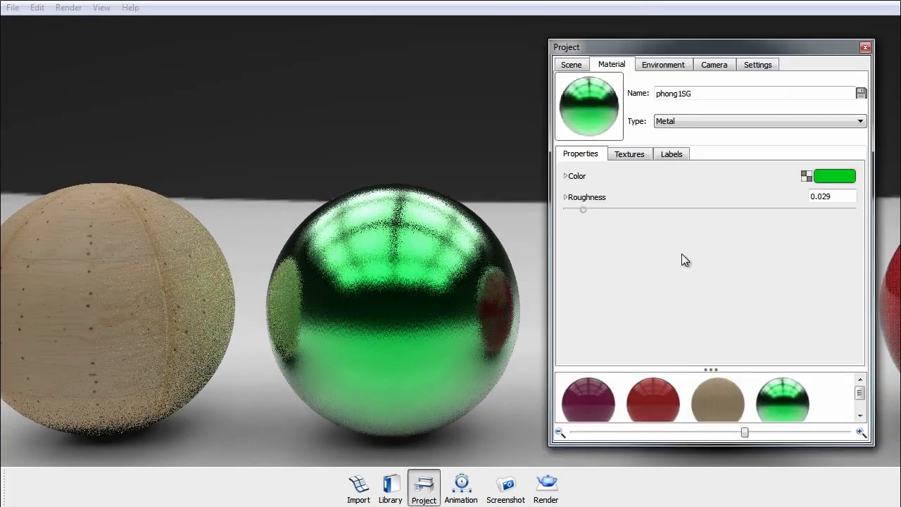
pyautogui.click(632, 156)
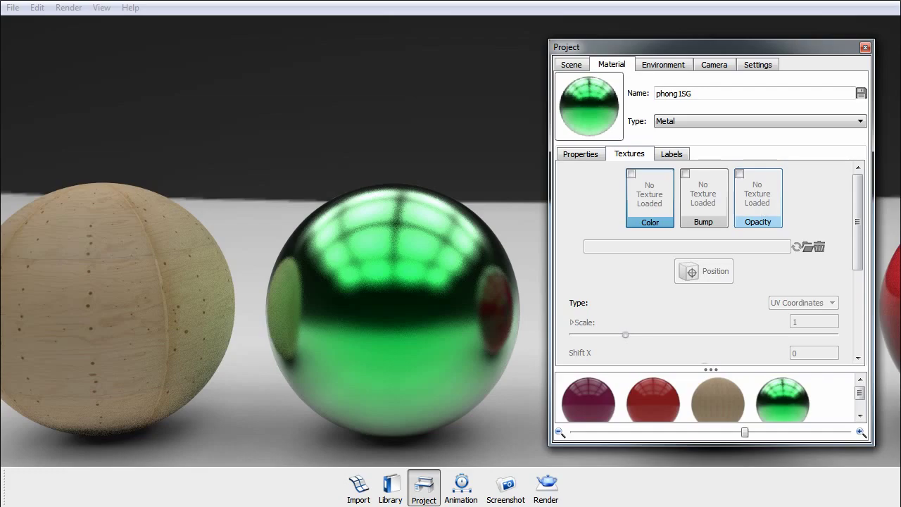
pyautogui.click(593, 159)
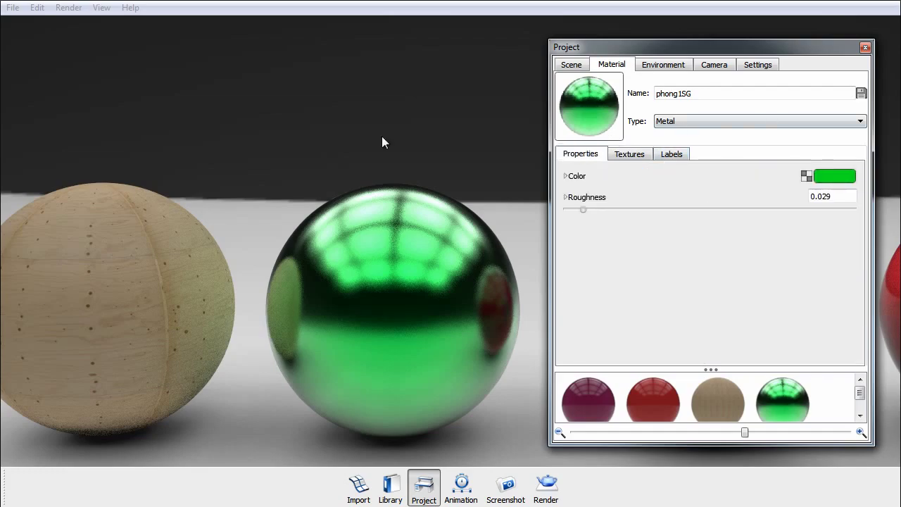
# Step: Set the green metal material's roughness to 0 for a perfectly sharp reflection
pyautogui.moveTo(397, 253); pyautogui.dragTo(430, 252)
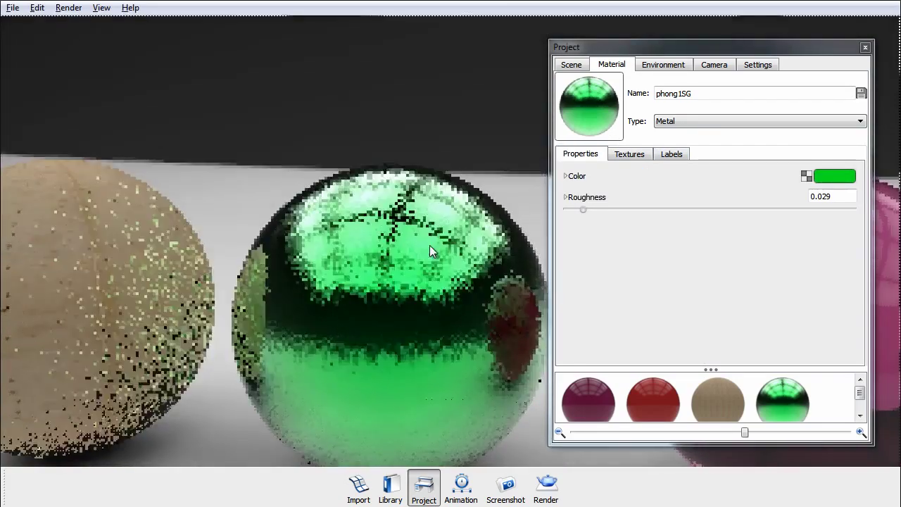
pyautogui.moveTo(584, 209); pyautogui.dragTo(564, 213)
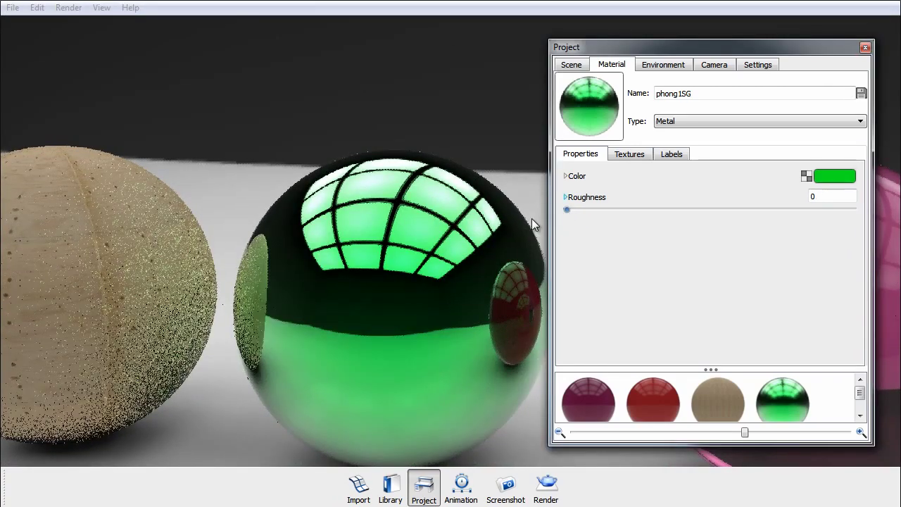
pyautogui.click(629, 154)
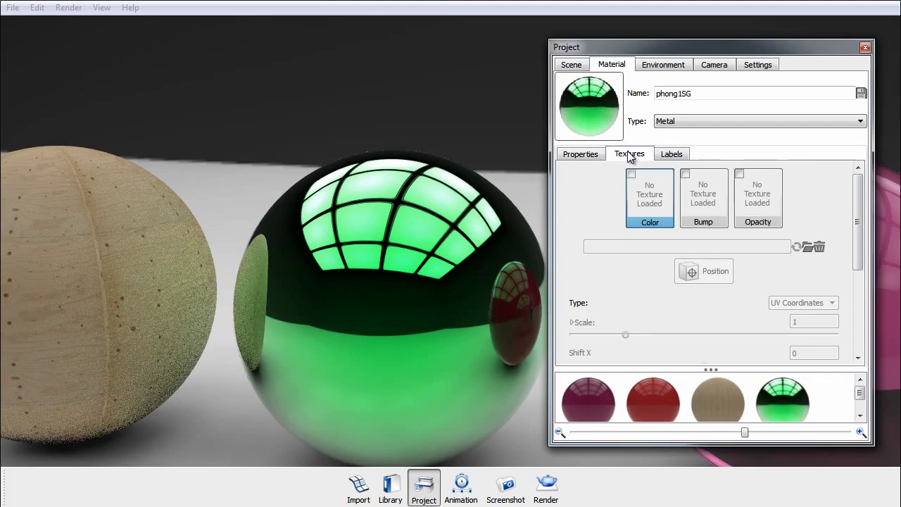
pyautogui.click(580, 156)
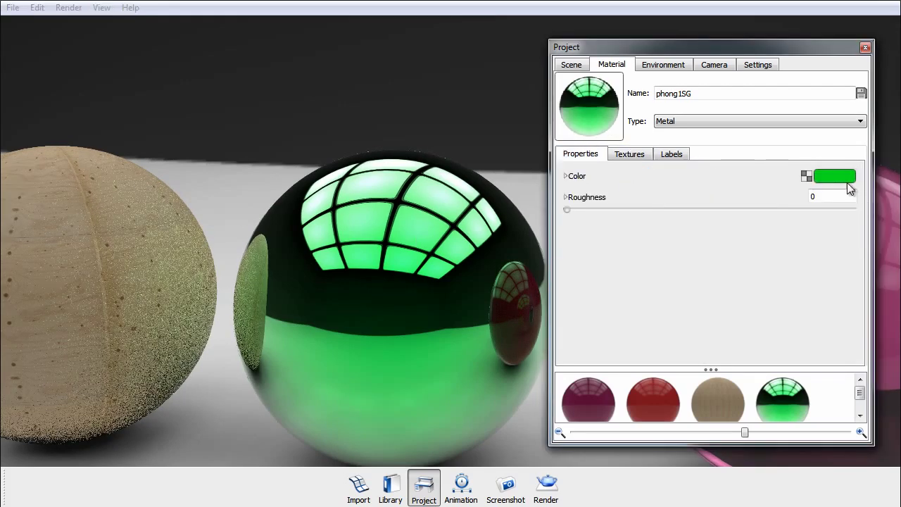
# Step: Change the metal material's color from green to a neutral gray with value 102
pyautogui.click(842, 181)
pyautogui.click(844, 272)
pyautogui.click(870, 241)
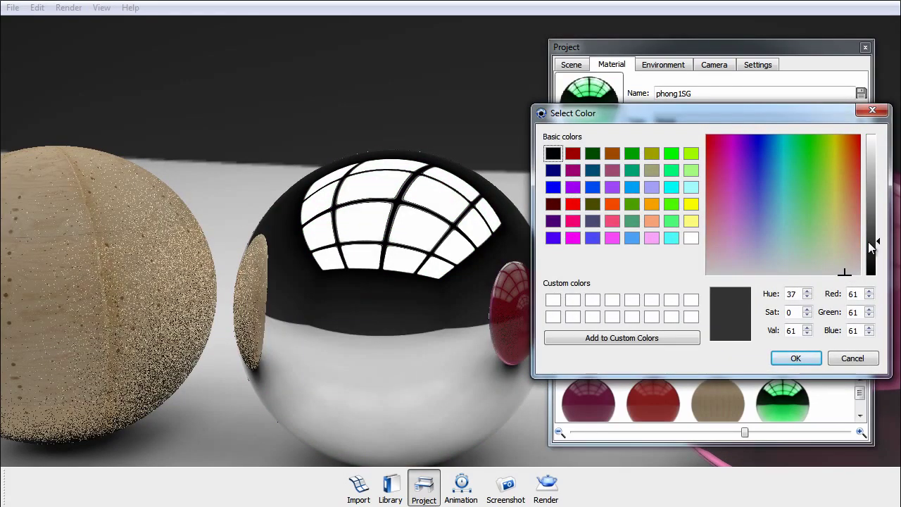
pyautogui.moveTo(871, 239); pyautogui.dragTo(871, 223)
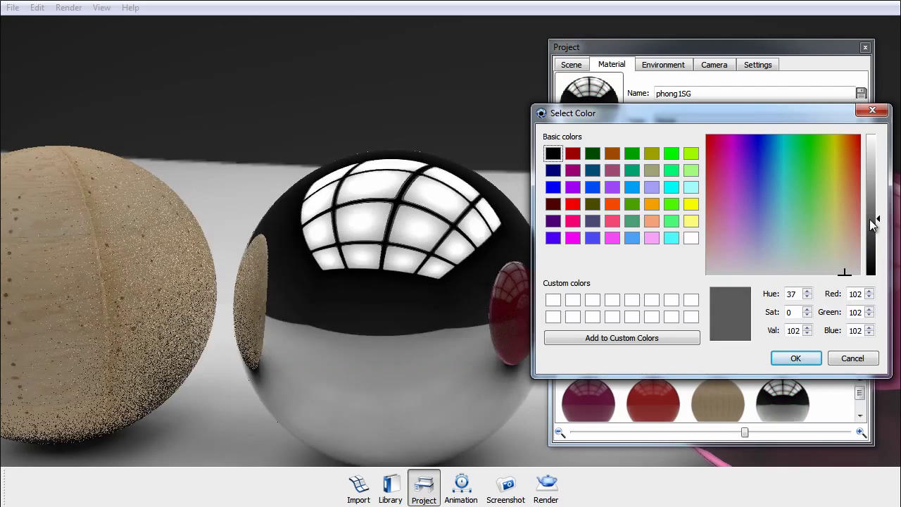
pyautogui.click(796, 358)
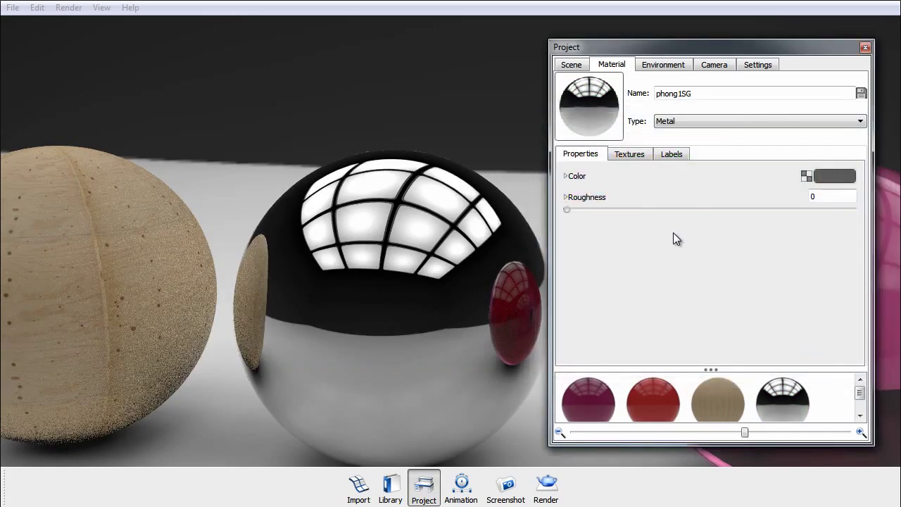
# Step: Load MetalScratches0020_S.jpg as the gray metal material's bump texture
pyautogui.click(633, 152)
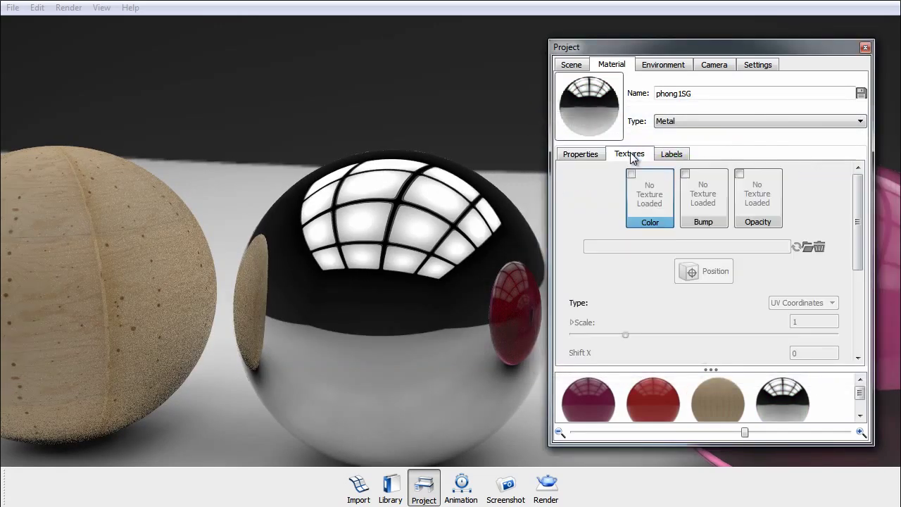
pyautogui.click(723, 219)
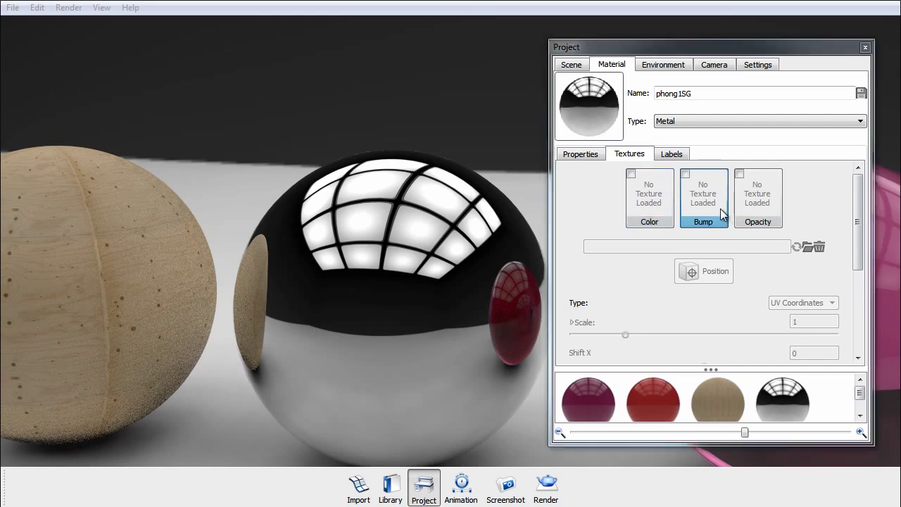
pyautogui.doubleClick(723, 215)
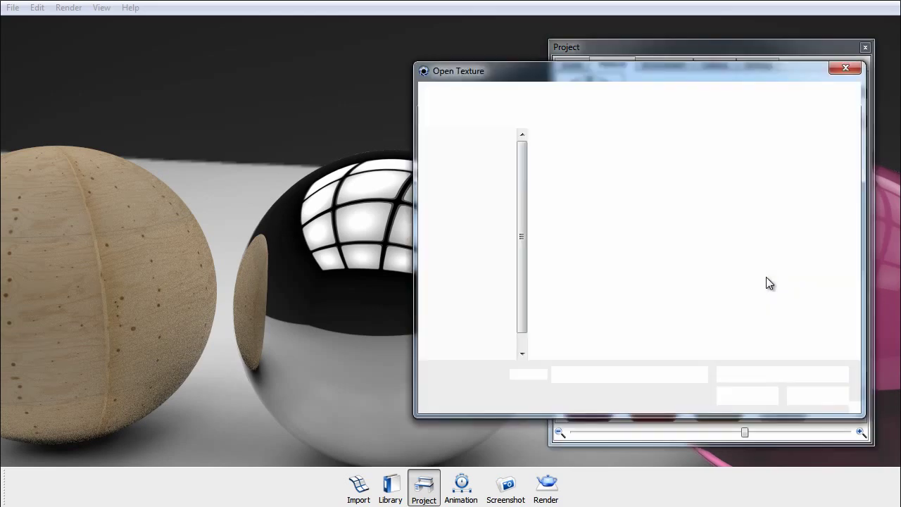
pyautogui.scroll(-2, 857, 249)
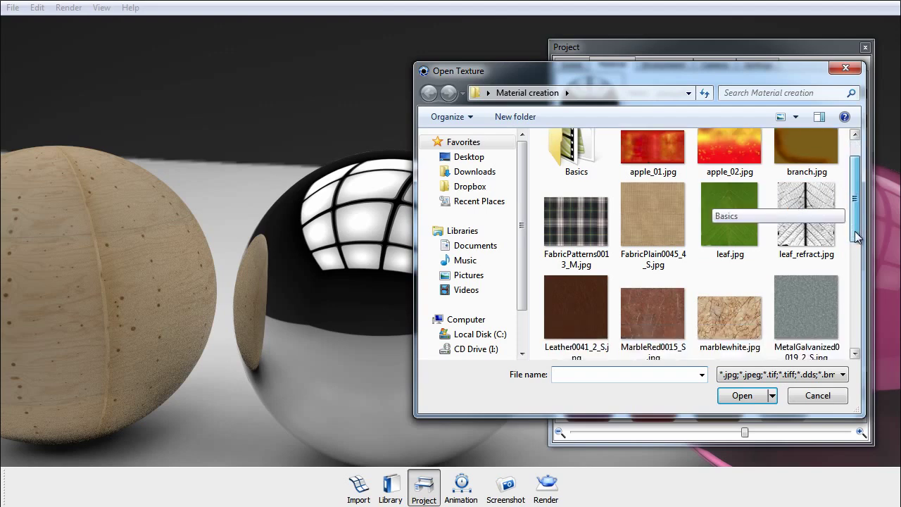
pyautogui.moveTo(857, 249); pyautogui.dragTo(855, 267)
pyautogui.doubleClick(588, 309)
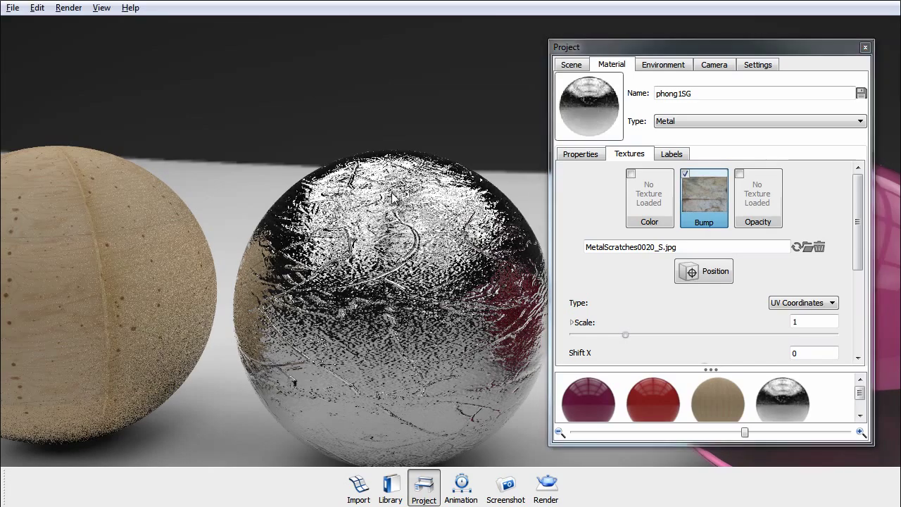
# Step: Set the scratch bump map's scale to 0.28 and its bump height to 1.94
pyautogui.moveTo(346, 194); pyautogui.dragTo(440, 209)
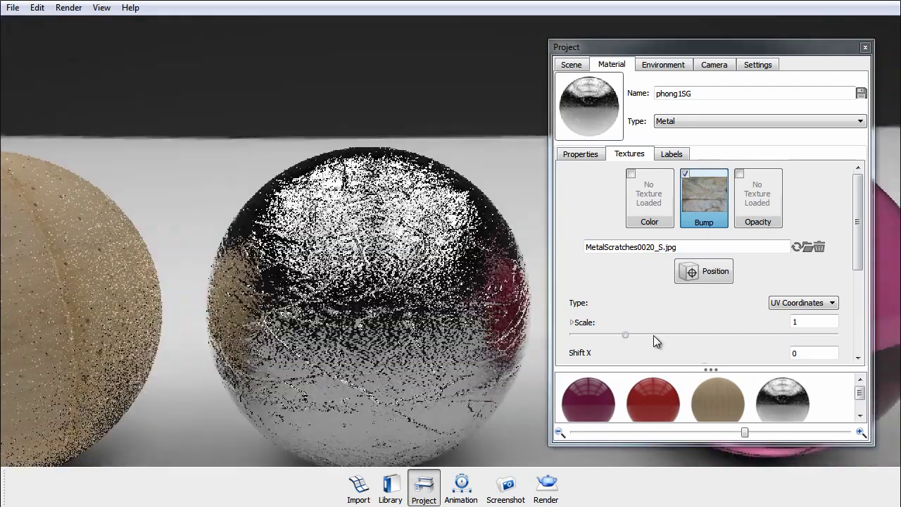
pyautogui.moveTo(627, 334); pyautogui.dragTo(590, 337)
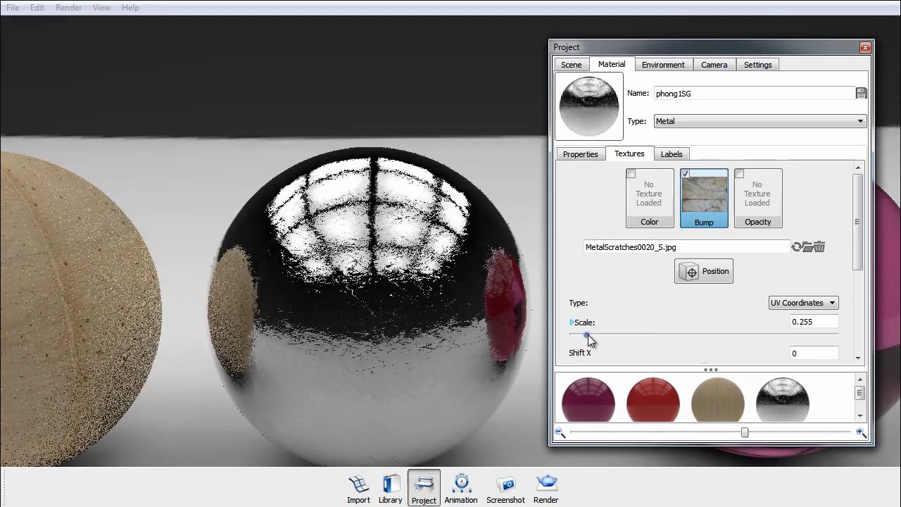
pyautogui.moveTo(588, 305); pyautogui.dragTo(590, 306)
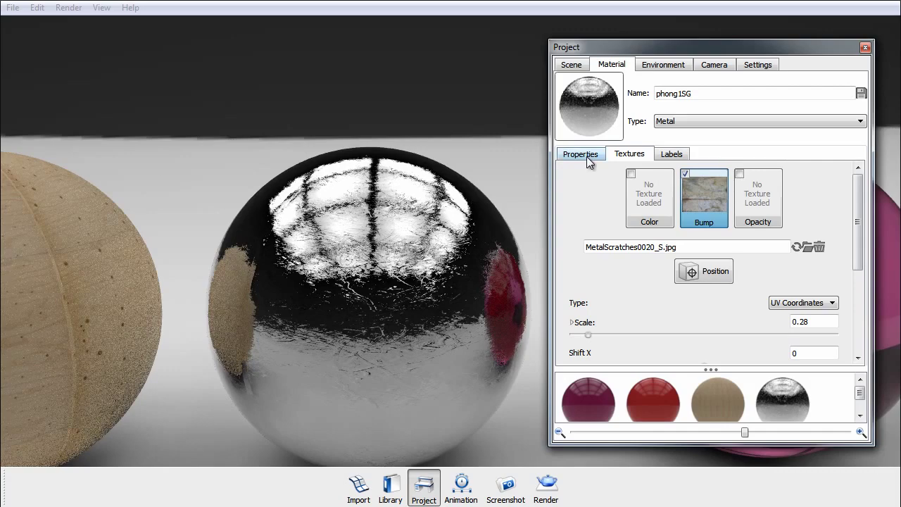
pyautogui.scroll(-5, 713, 284)
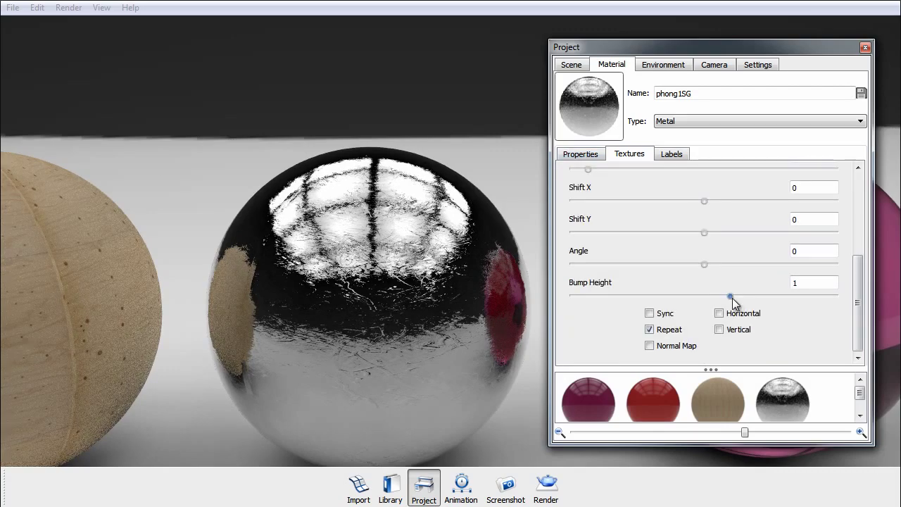
pyautogui.moveTo(732, 297); pyautogui.dragTo(754, 296)
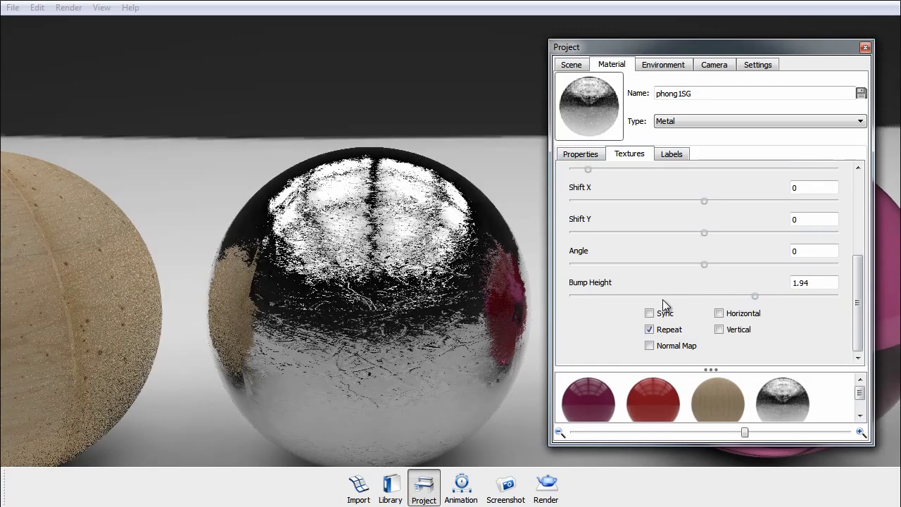
# Step: Set the scratched metal material's roughness to 0.045 and close the material settings
pyautogui.click(582, 156)
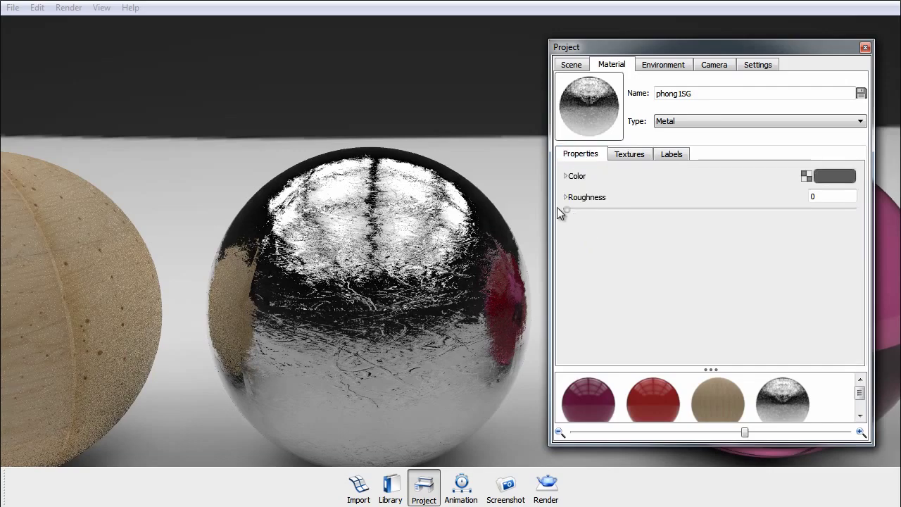
pyautogui.moveTo(577, 213); pyautogui.dragTo(591, 211)
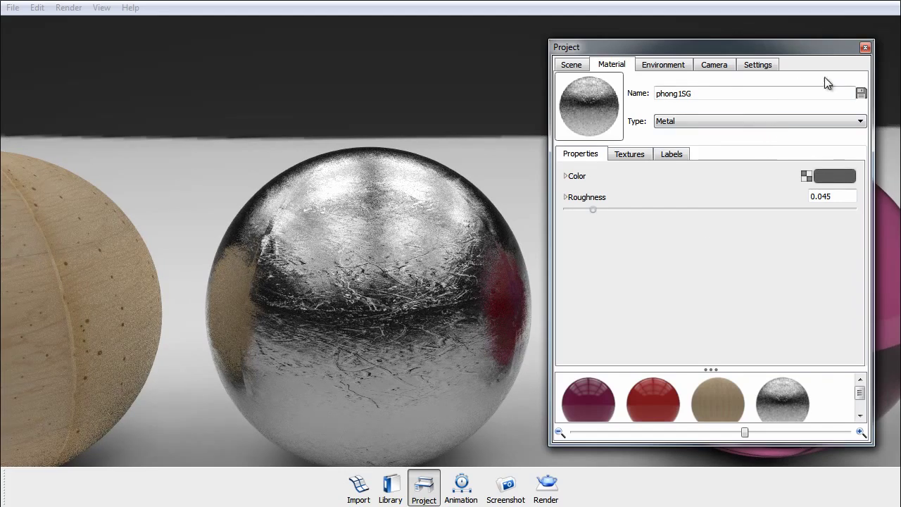
pyautogui.click(865, 47)
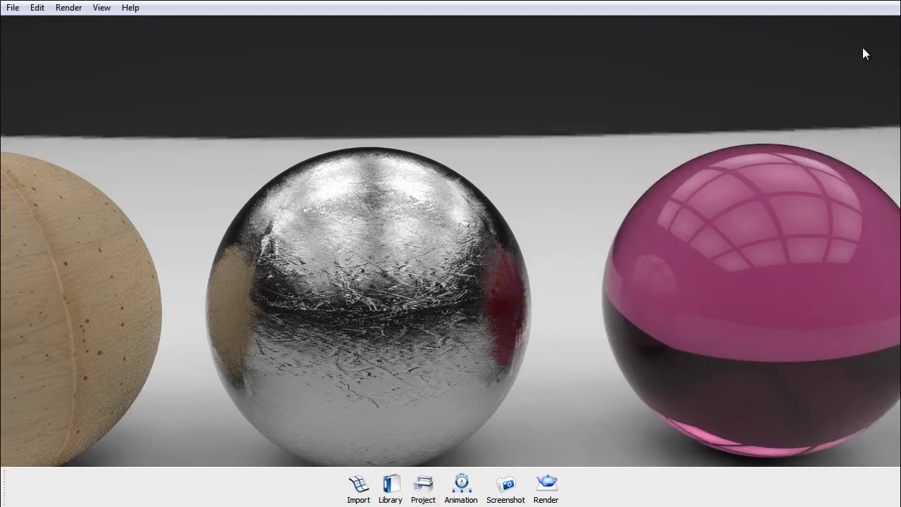
# Step: Load Paper0030_2_S.jpg as the bump texture of the pink solid glass material
pyautogui.moveTo(801, 158); pyautogui.dragTo(235, 34, button='middle')
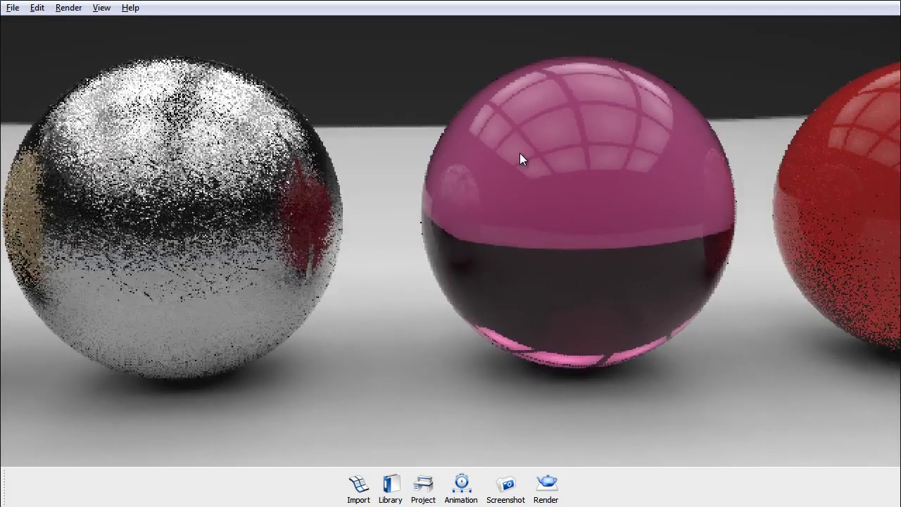
pyautogui.scroll(-5, 381, 185)
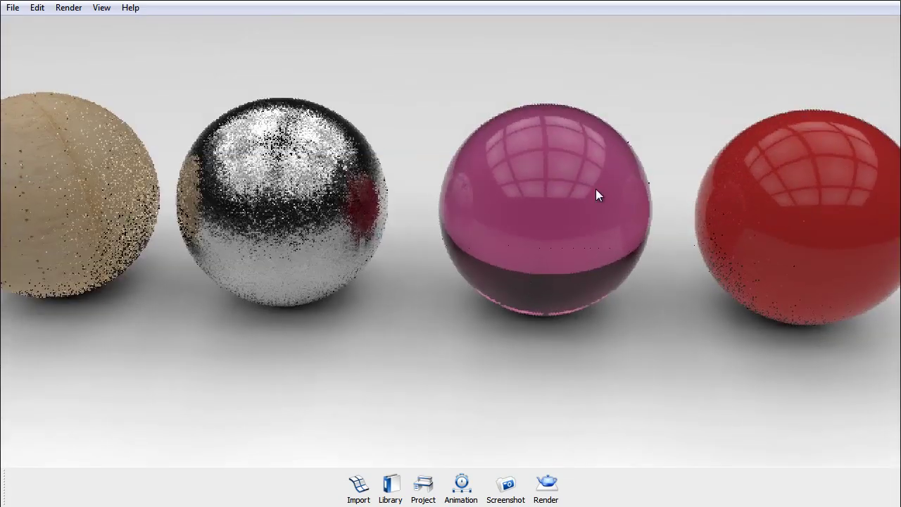
pyautogui.press('space')
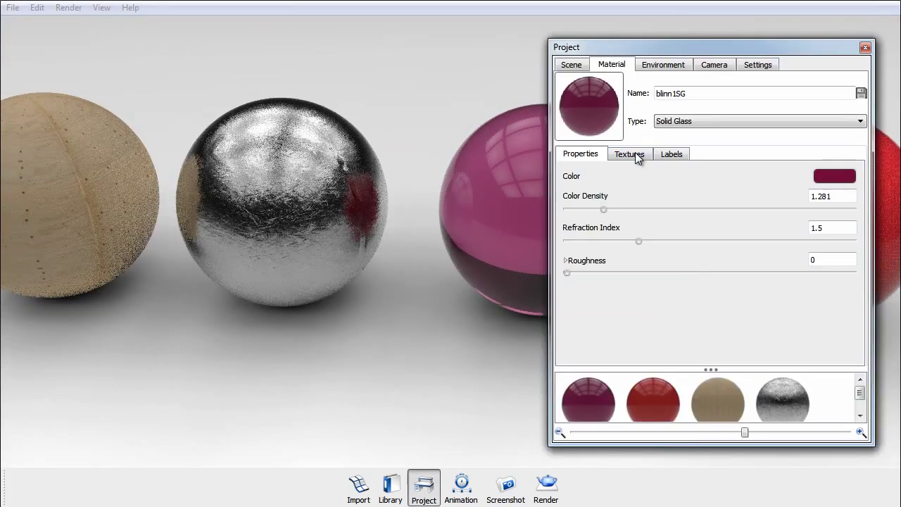
pyautogui.click(636, 156)
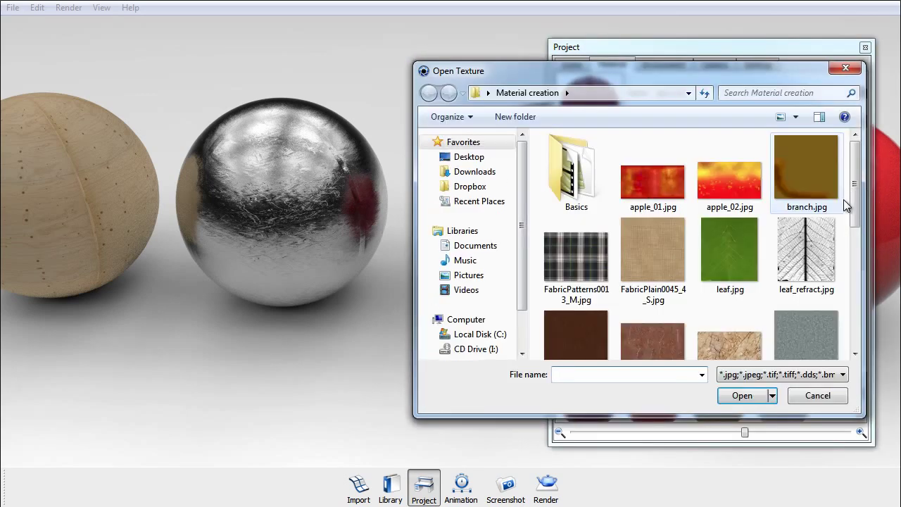
pyautogui.moveTo(716, 73); pyautogui.dragTo(405, 81)
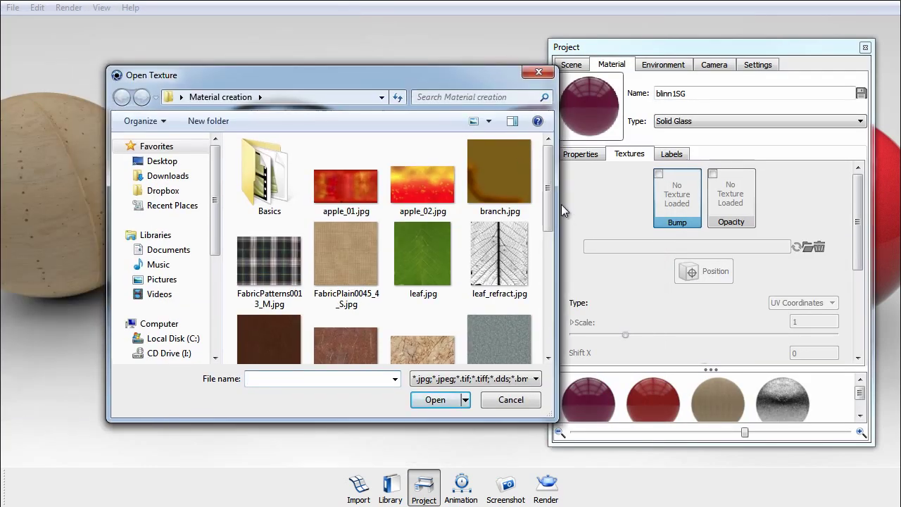
pyautogui.moveTo(549, 199); pyautogui.dragTo(540, 279)
pyautogui.click(352, 233)
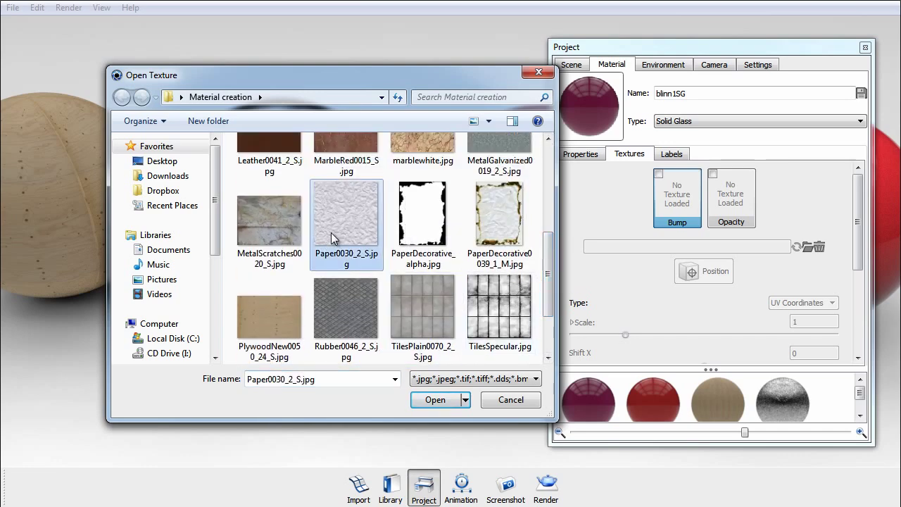
pyautogui.doubleClick(348, 208)
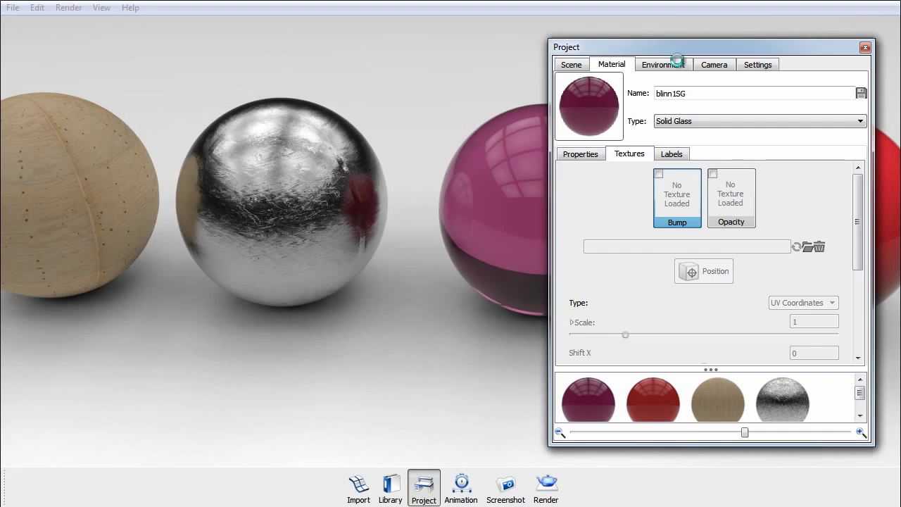
pyautogui.moveTo(682, 47); pyautogui.dragTo(785, 35)
pyautogui.click(680, 142)
pyautogui.click(529, 165)
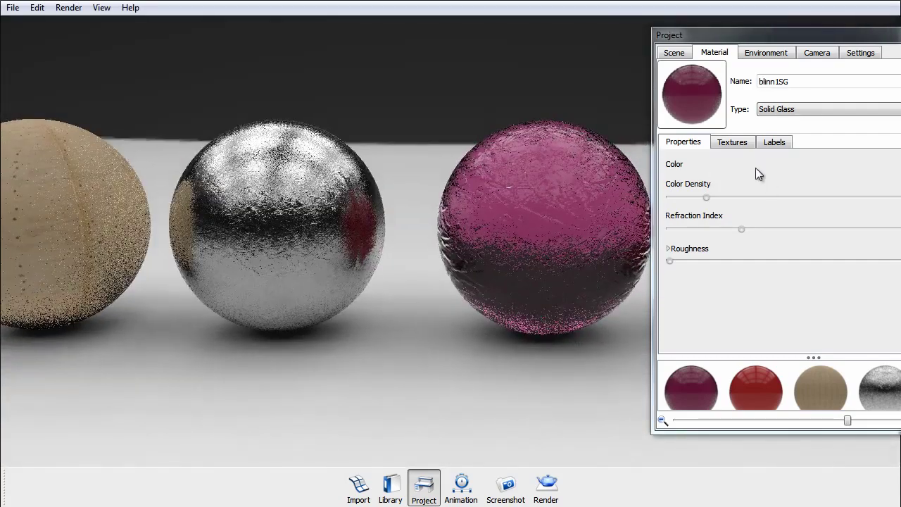
pyautogui.click(746, 143)
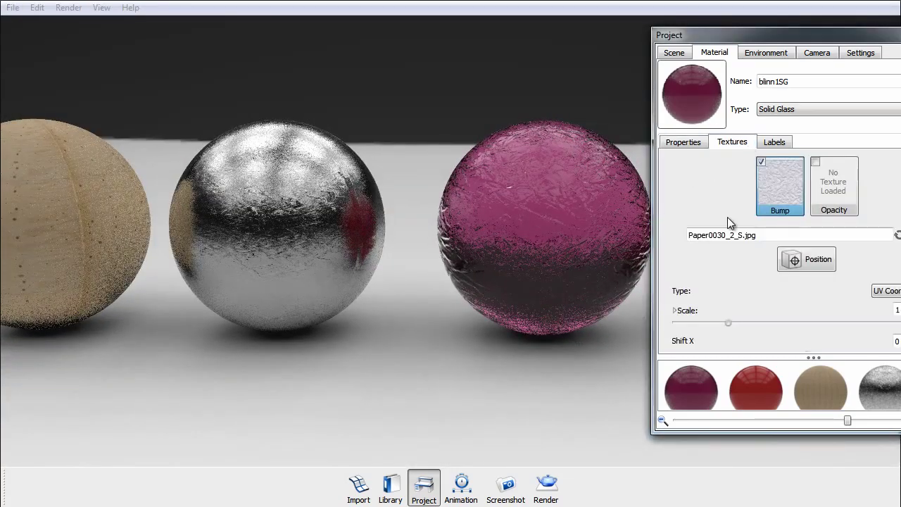
# Step: Try stretching the paper bump map on the pink glass by increasing only its Y scale
pyautogui.click(675, 309)
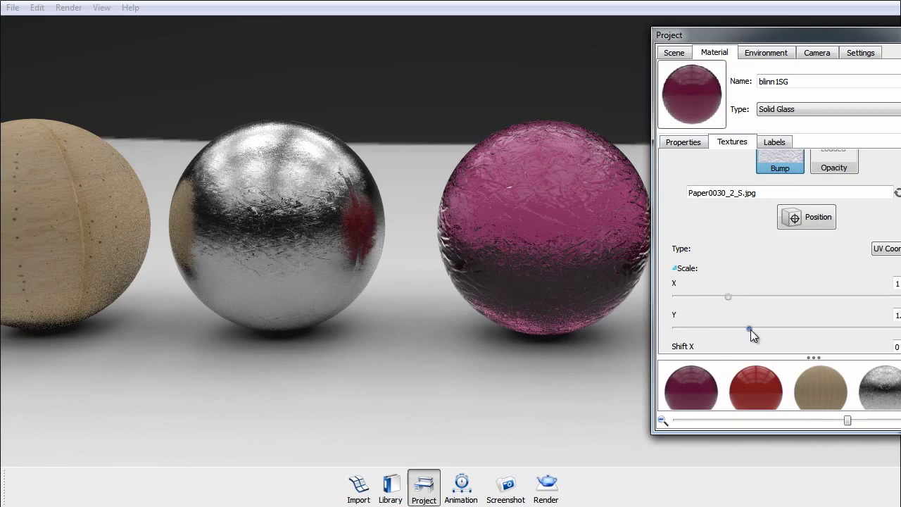
pyautogui.moveTo(750, 330); pyautogui.dragTo(774, 333)
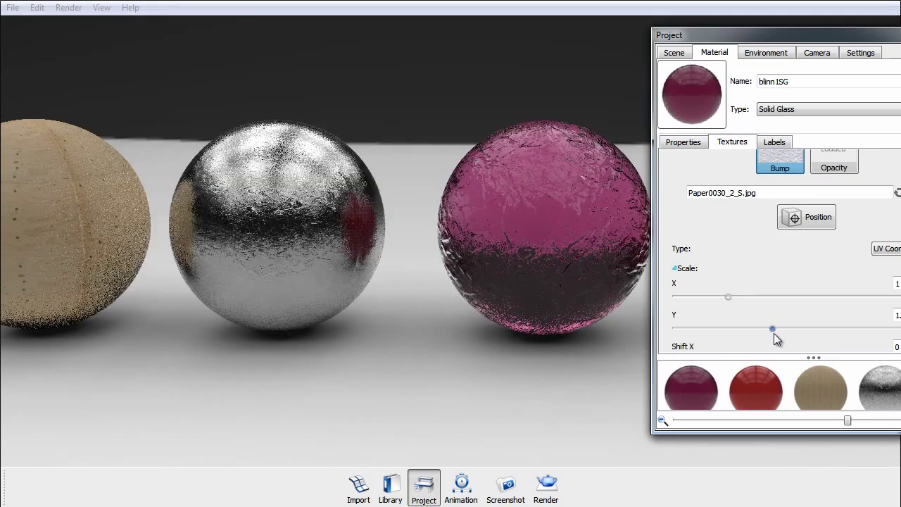
pyautogui.click(676, 269)
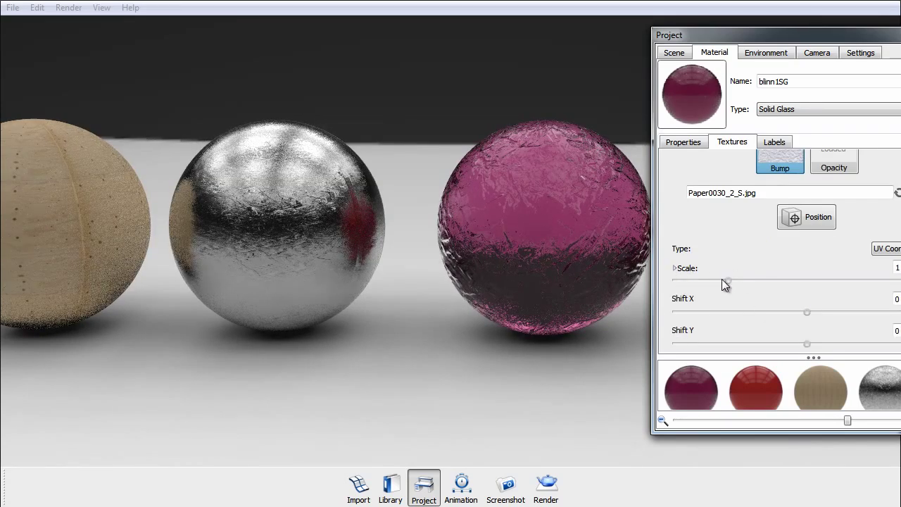
# Step: Reduce the paper bump map's overall scale below 1, raise its bump height above 1, and close the material settings
pyautogui.moveTo(730, 277); pyautogui.dragTo(700, 286)
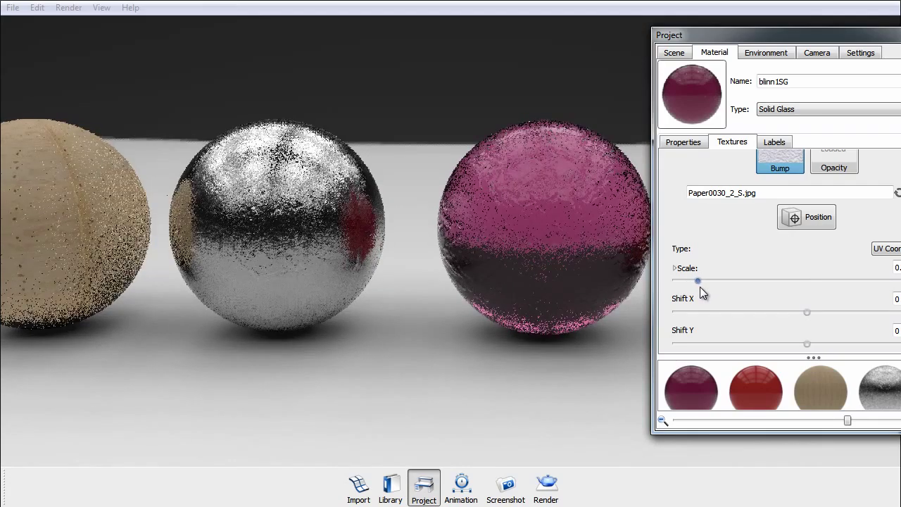
pyautogui.scroll(-3, 804, 281)
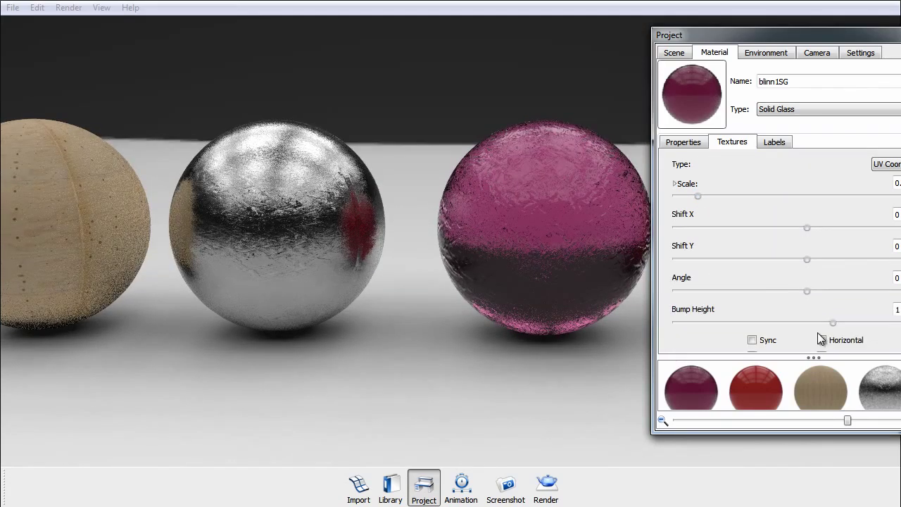
pyautogui.moveTo(834, 322); pyautogui.dragTo(858, 324)
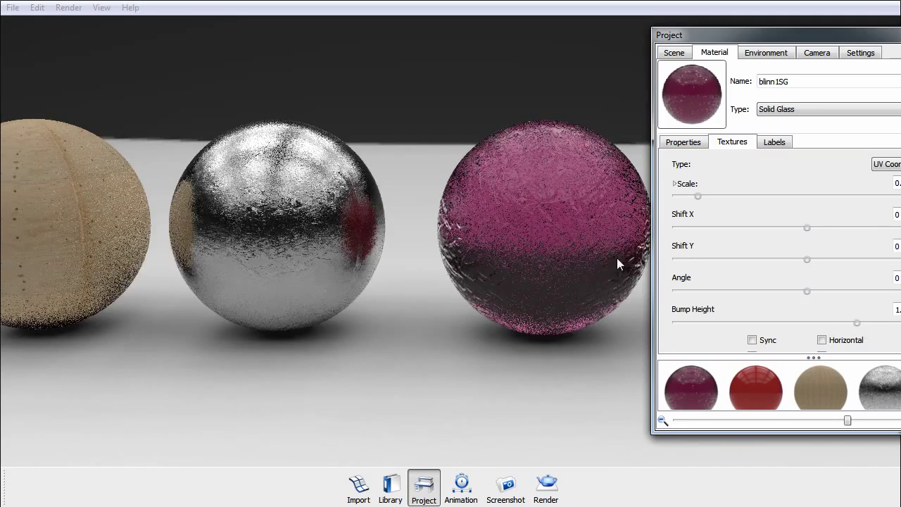
pyautogui.press('space')
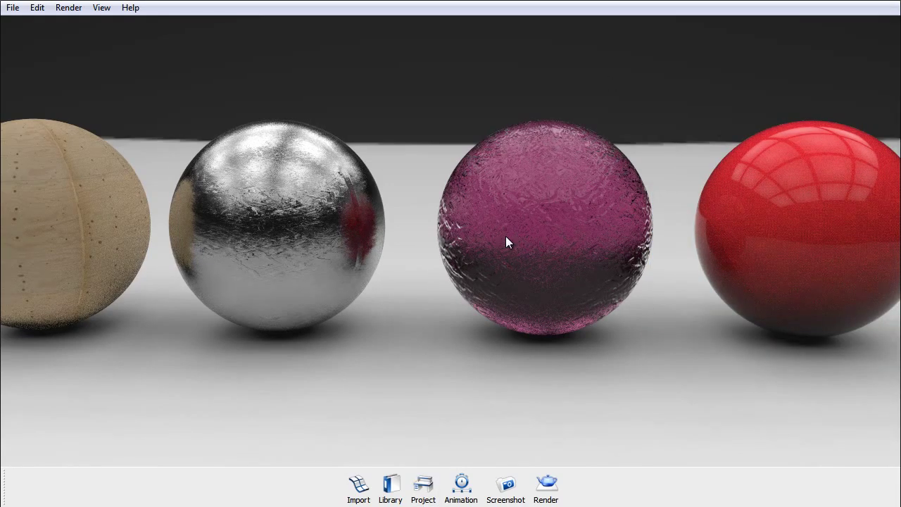
# Step: Load marblewhite.jpg as the color texture of the red sphere's translucent material
pyautogui.scroll(-3, 450, 200)
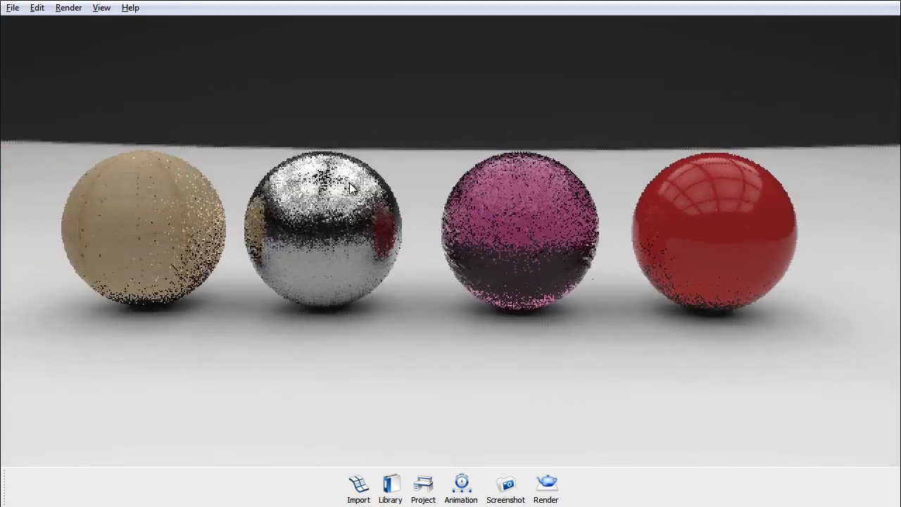
pyautogui.moveTo(408, 217); pyautogui.dragTo(269, 209, button='middle')
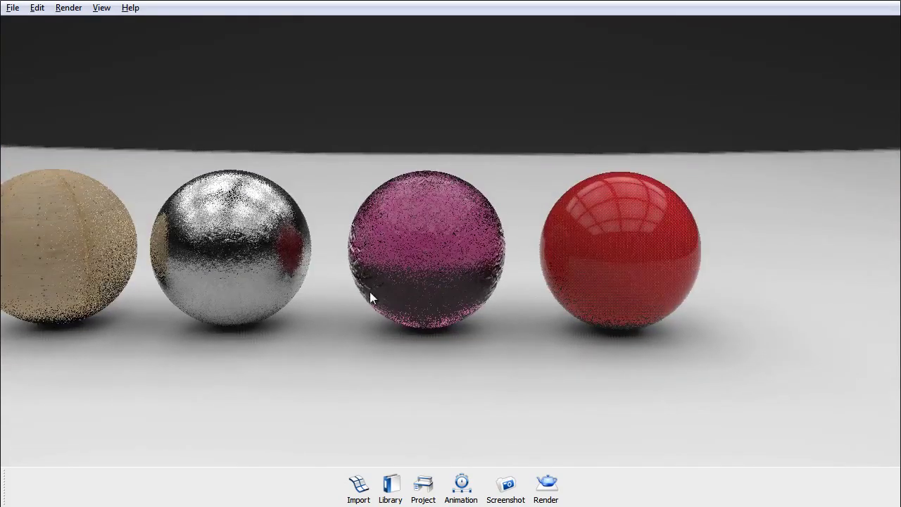
pyautogui.moveTo(329, 258); pyautogui.dragTo(322, 252, button='middle')
pyautogui.scroll(3, 563, 255)
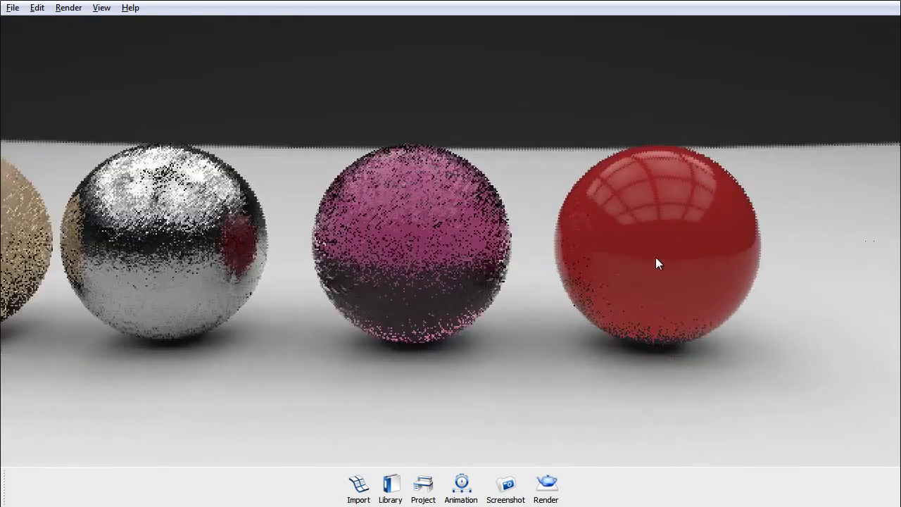
pyautogui.moveTo(656, 258); pyautogui.dragTo(423, 266, button='middle')
pyautogui.moveTo(423, 269); pyautogui.dragTo(543, 201)
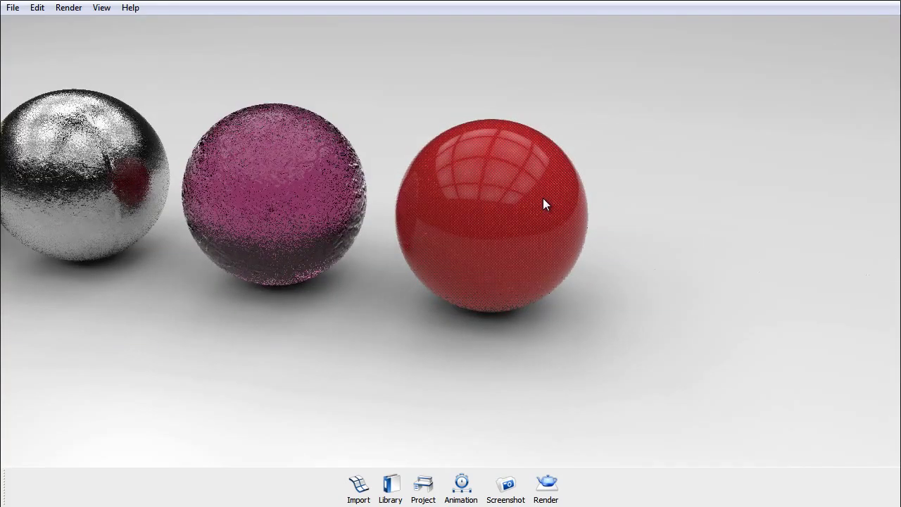
pyautogui.press('space')
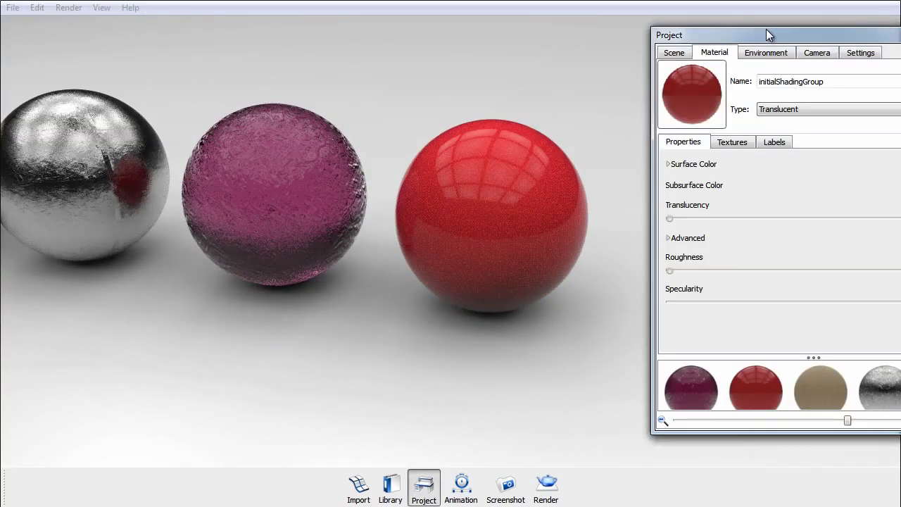
pyautogui.moveTo(766, 29); pyautogui.dragTo(665, 73)
pyautogui.moveTo(181, 168); pyautogui.dragTo(222, 236)
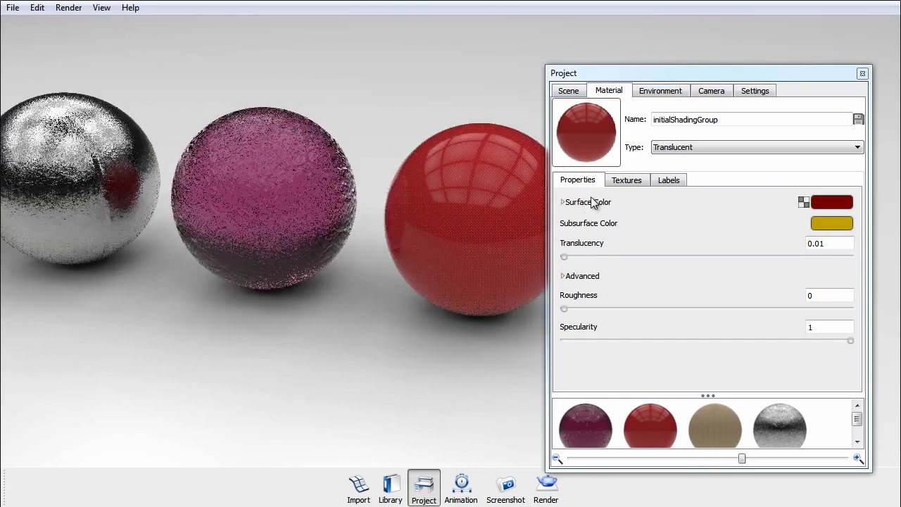
pyautogui.click(611, 181)
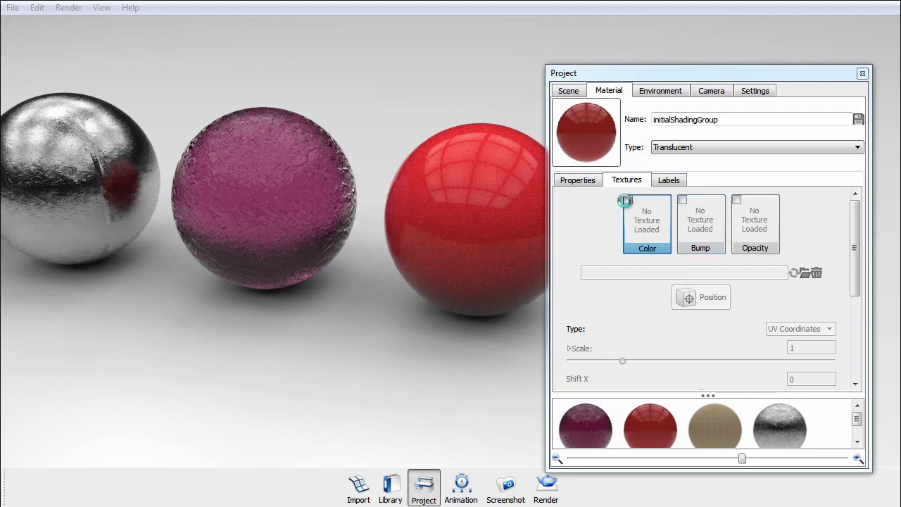
pyautogui.doubleClick(652, 223)
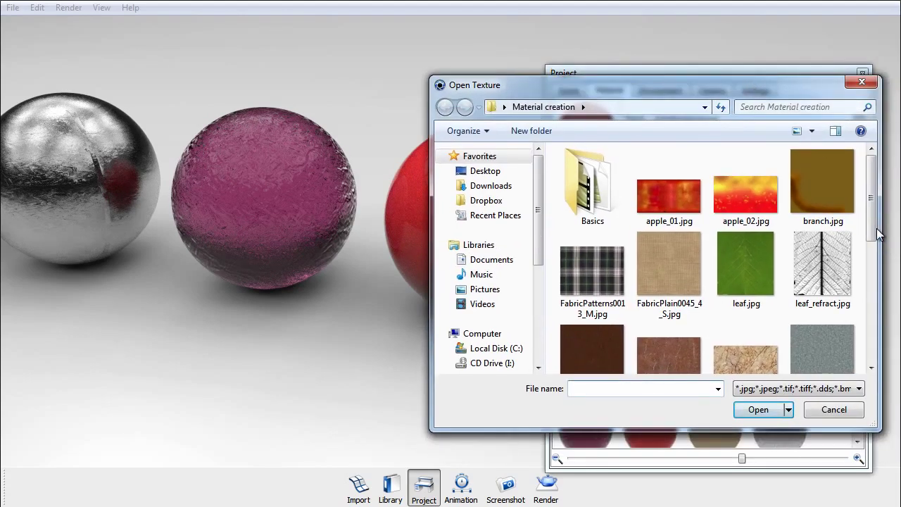
pyautogui.moveTo(870, 243); pyautogui.dragTo(875, 281)
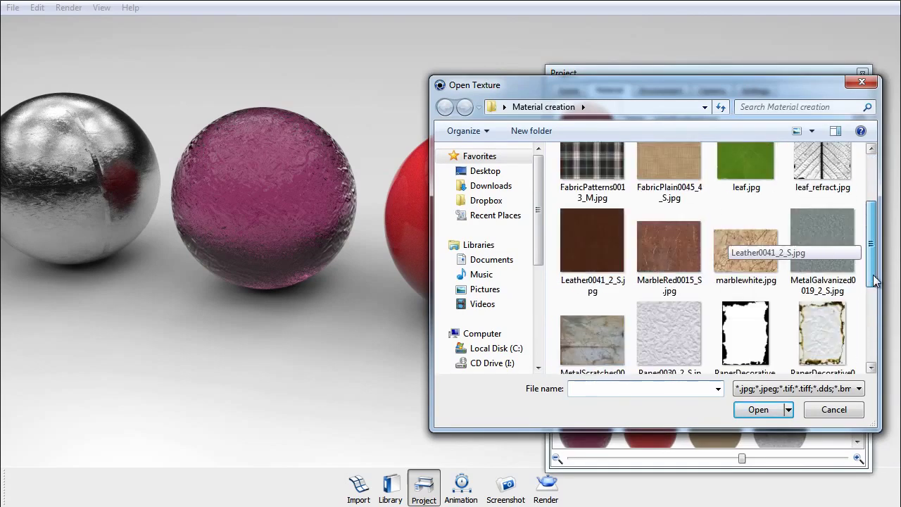
pyautogui.click(748, 247)
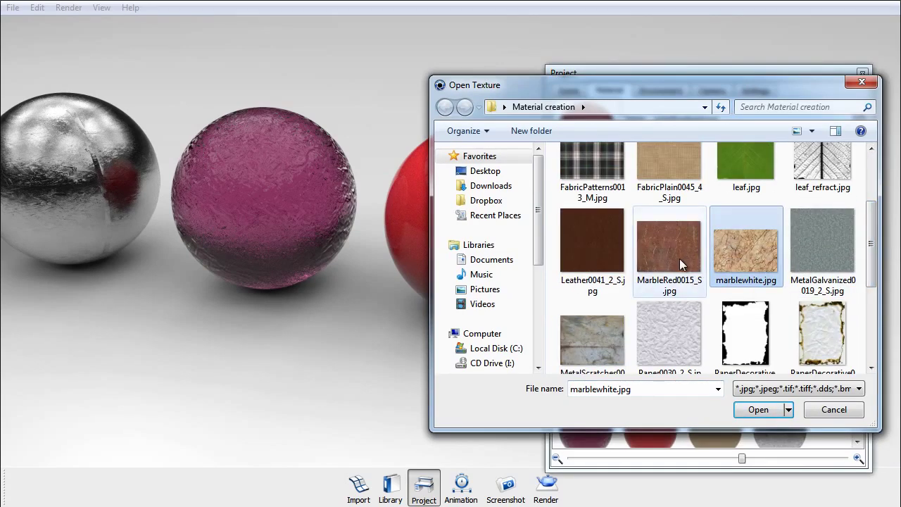
pyautogui.doubleClick(759, 243)
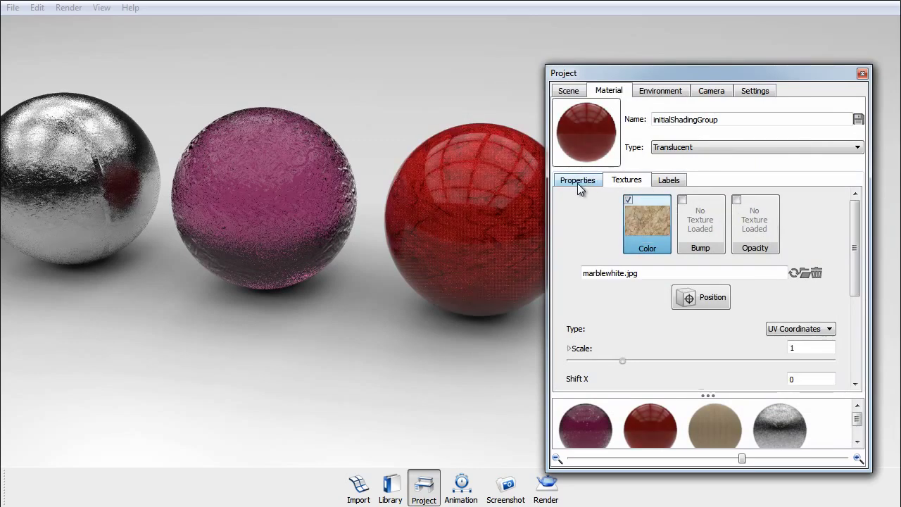
# Step: Change the blend color of the marble material's surface texture to pure white (RGB 255, 255, 255)
pyautogui.click(578, 182)
pyautogui.click(819, 248)
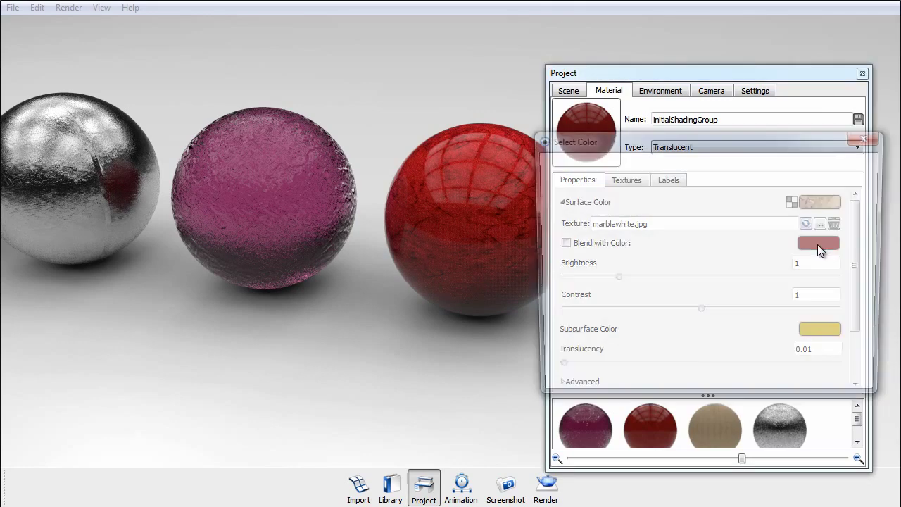
pyautogui.moveTo(875, 284); pyautogui.dragTo(862, 158)
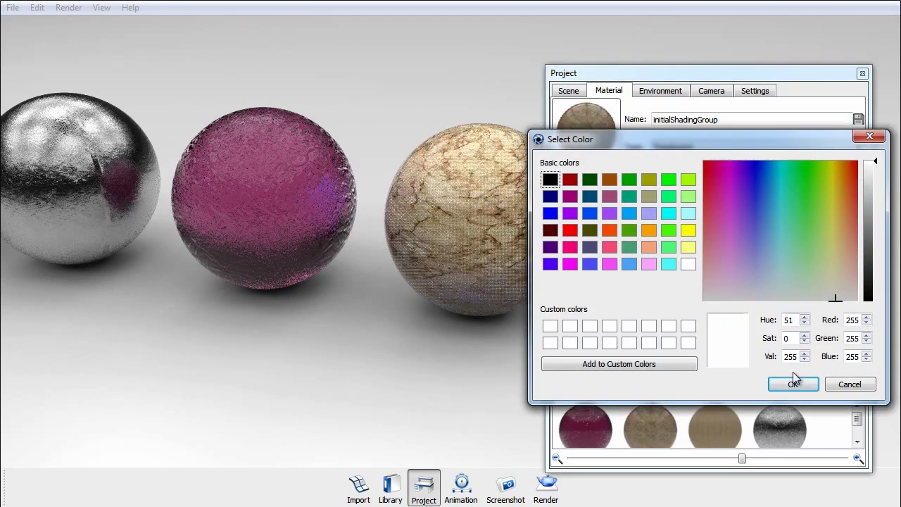
pyautogui.click(793, 382)
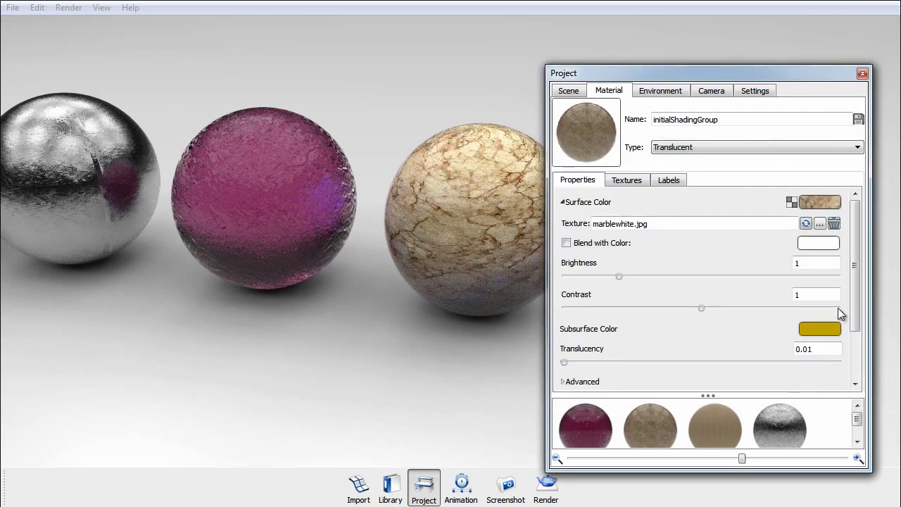
# Step: Set the marble material's subsurface color to a very dark brown (RGB 31, 24, 15) and close the material settings
pyautogui.click(821, 329)
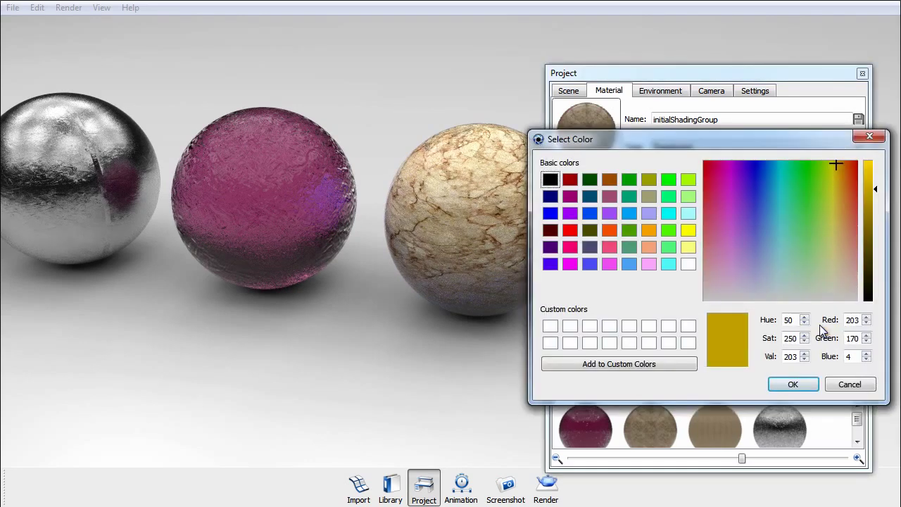
pyautogui.moveTo(875, 275); pyautogui.dragTo(876, 290)
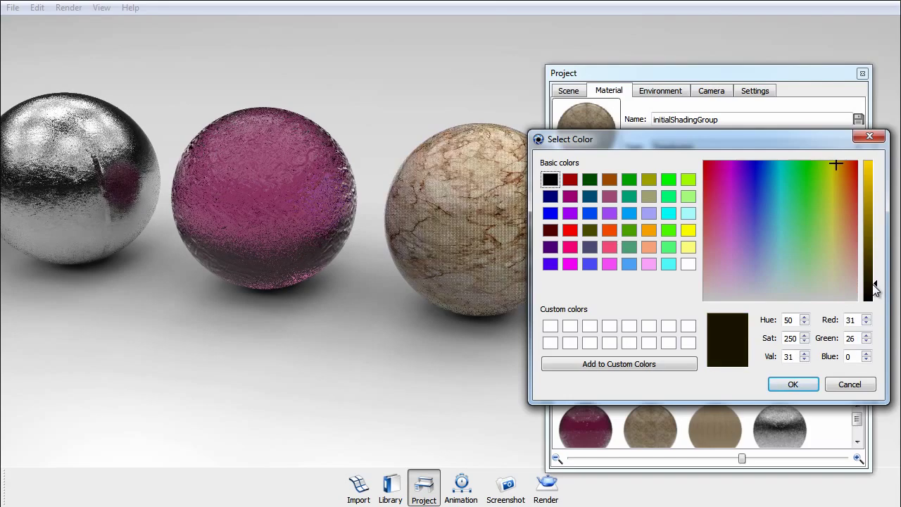
pyautogui.moveTo(840, 223); pyautogui.dragTo(844, 231)
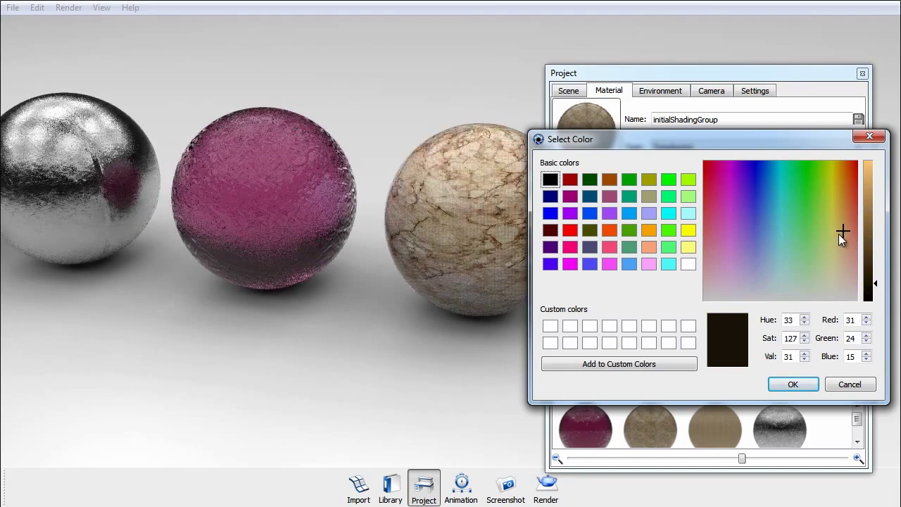
pyautogui.click(794, 384)
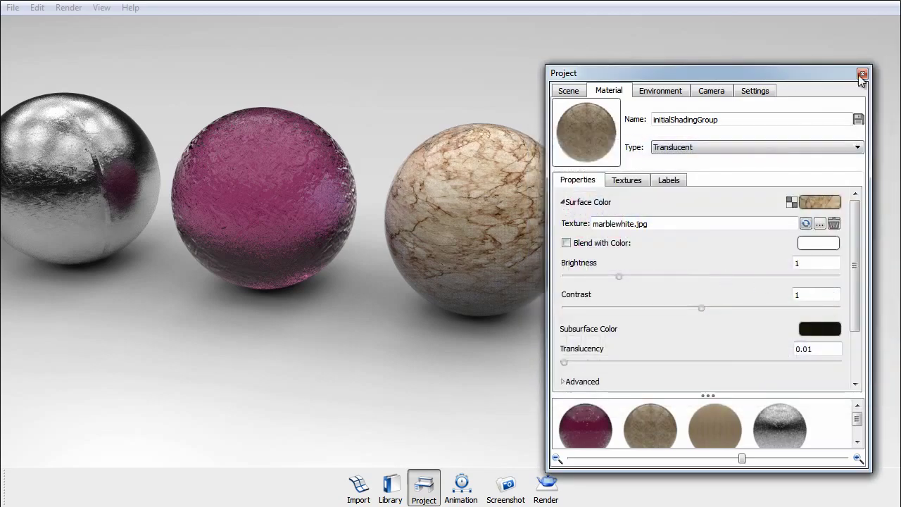
pyautogui.click(860, 75)
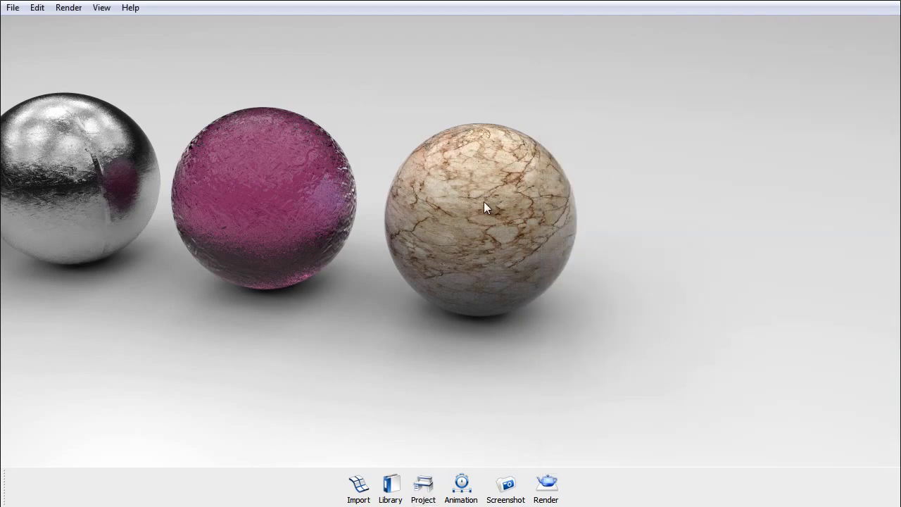
# Step: Open the material settings of the plywood-textured plastic sphere at the end of the row
pyautogui.moveTo(484, 202); pyautogui.dragTo(432, 145)
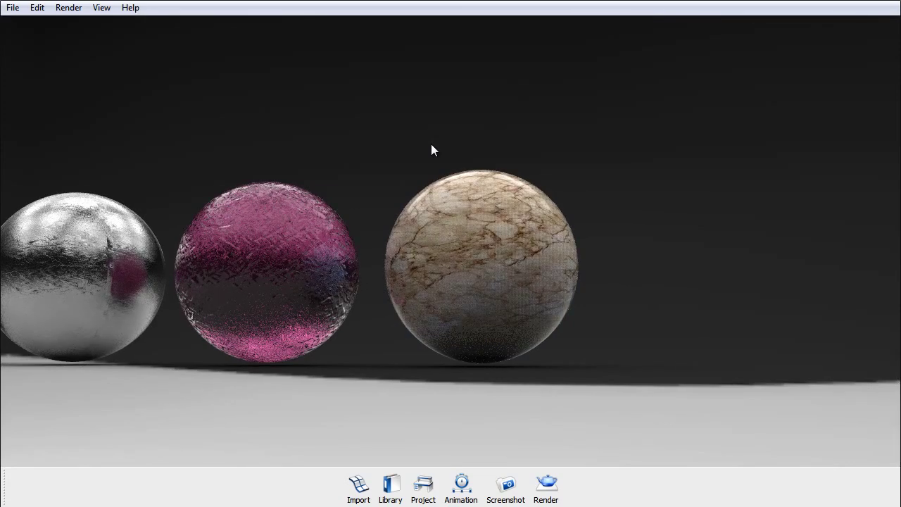
pyautogui.moveTo(432, 150); pyautogui.dragTo(436, 160)
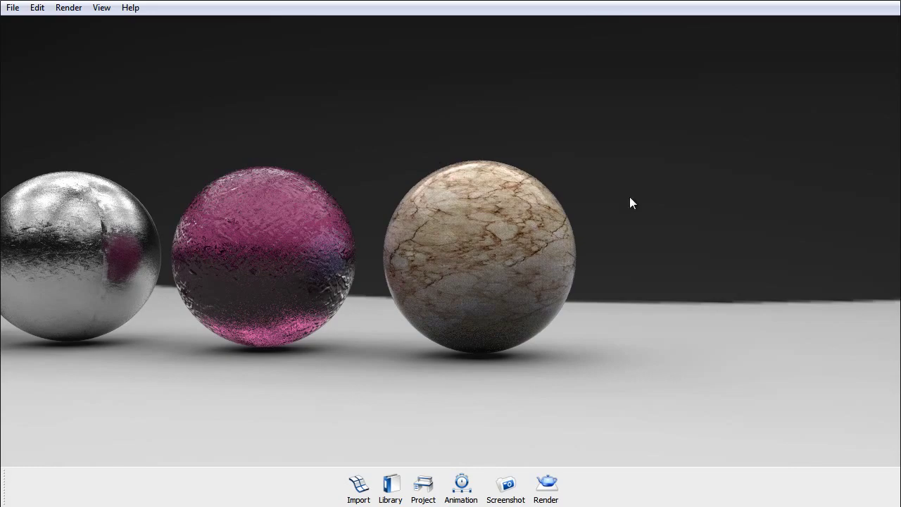
pyautogui.scroll(-5, 465, 203)
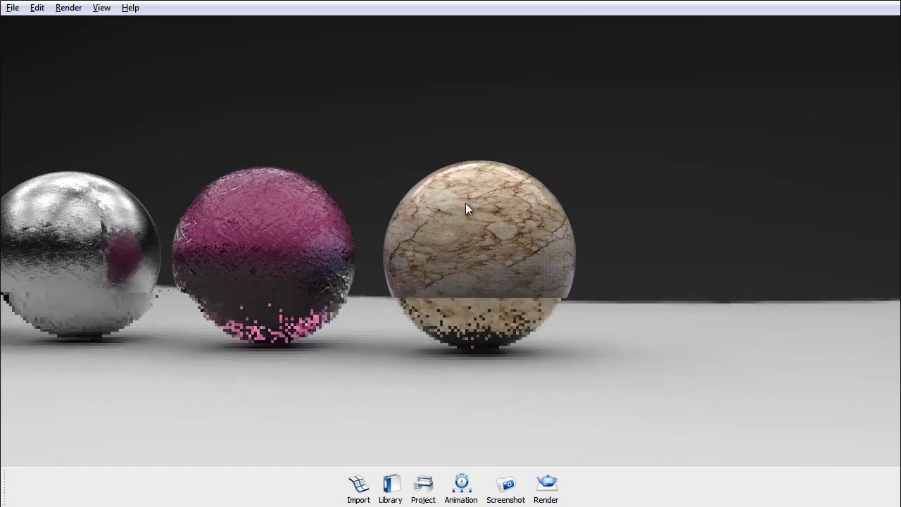
pyautogui.moveTo(167, 173); pyautogui.dragTo(161, 208)
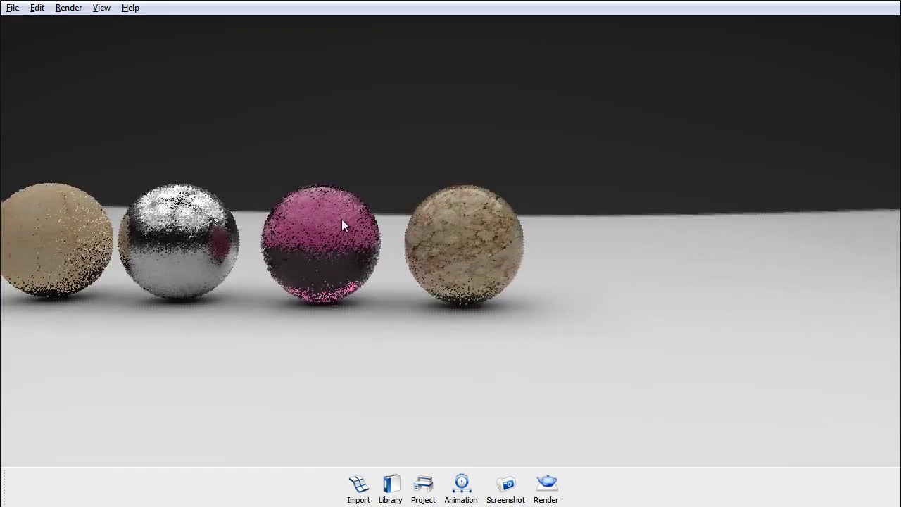
pyautogui.moveTo(221, 181); pyautogui.dragTo(366, 282)
pyautogui.moveTo(696, 280); pyautogui.dragTo(606, 299)
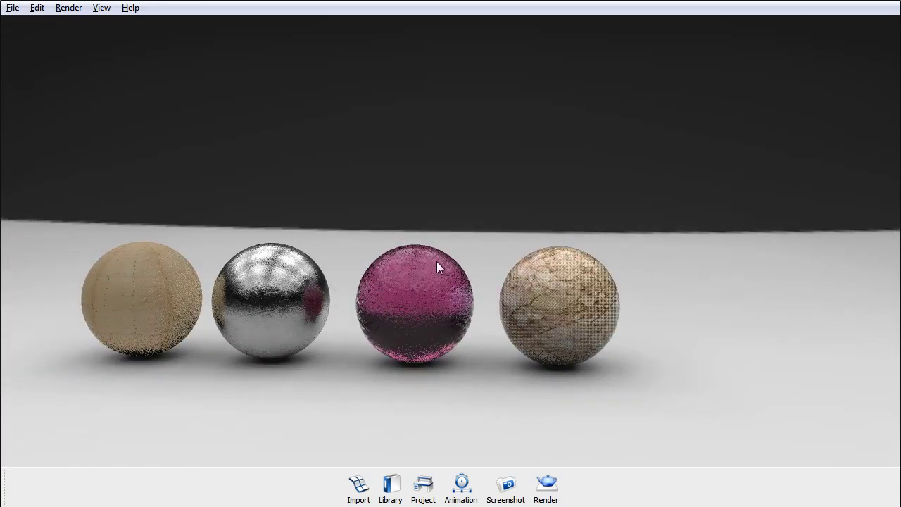
pyautogui.moveTo(395, 239); pyautogui.dragTo(322, 233)
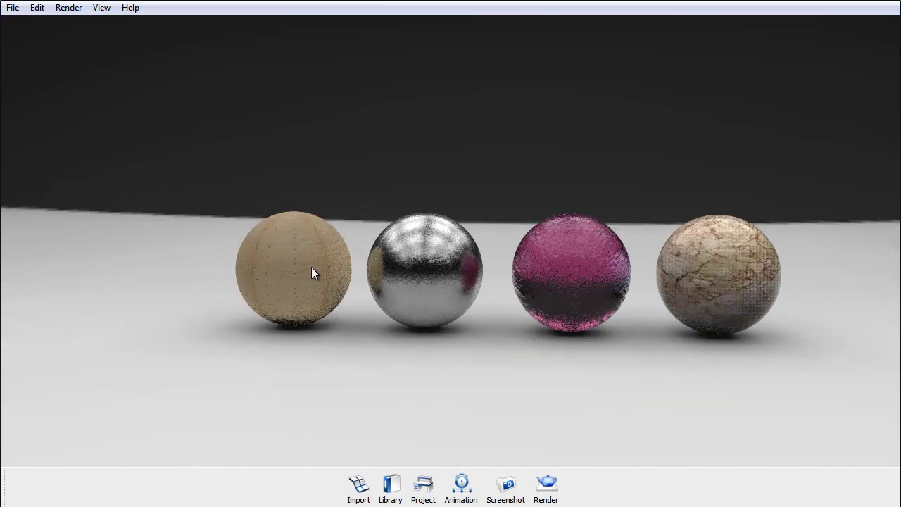
pyautogui.doubleClick(312, 267)
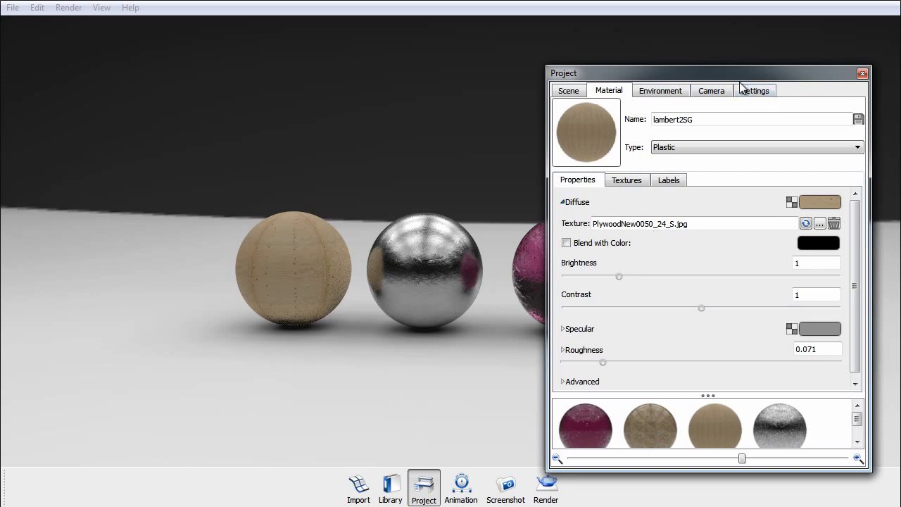
pyautogui.moveTo(737, 84); pyautogui.dragTo(721, 69)
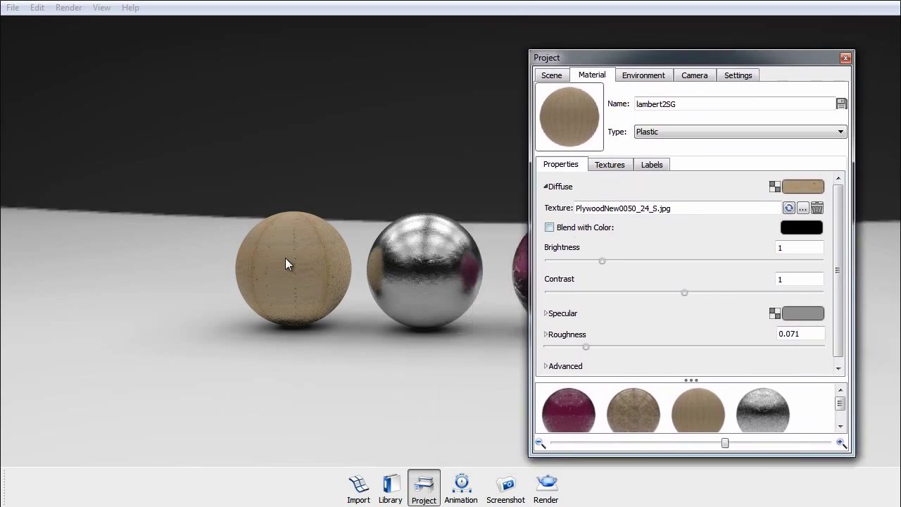
# Step: Enable color blending on the plywood diffuse texture and set the blend color to orange (RGB 238, 100, 31)
pyautogui.click(549, 228)
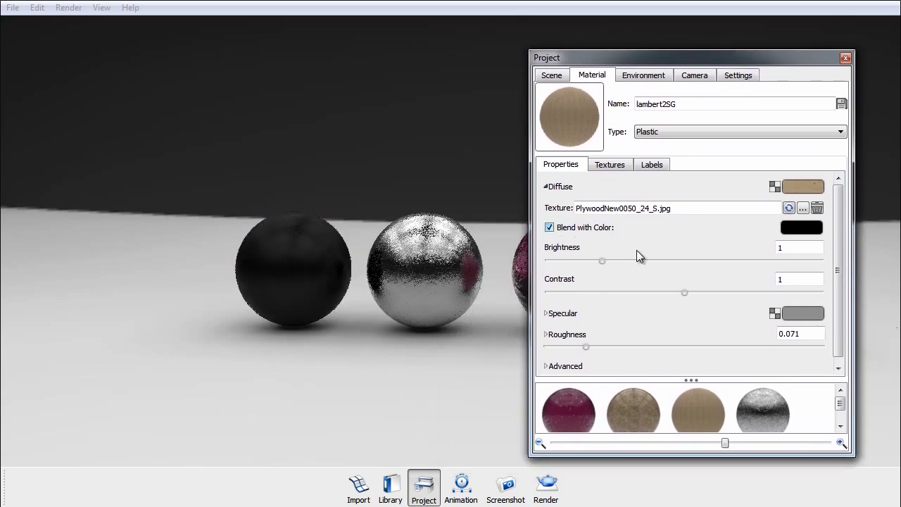
pyautogui.click(801, 227)
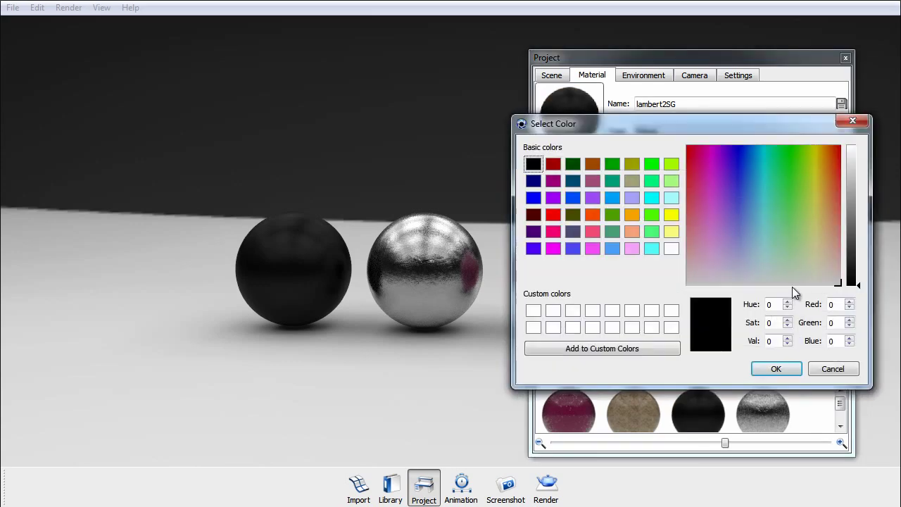
pyautogui.click(795, 213)
pyautogui.click(791, 199)
pyautogui.click(858, 231)
pyautogui.moveTo(859, 232); pyautogui.dragTo(858, 153)
pyautogui.moveTo(726, 194); pyautogui.dragTo(832, 164)
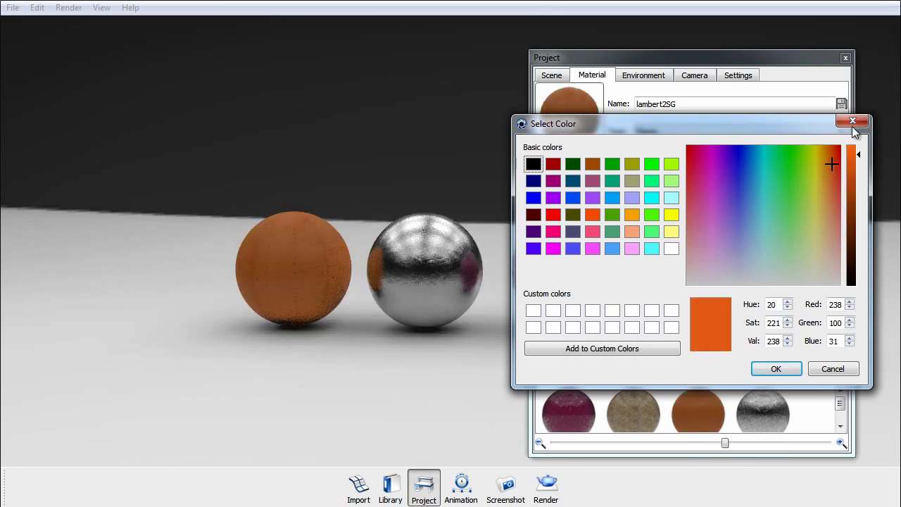
# Step: Try a red blend color (RGB 238, 44, 48) on the plywood, then apply blue (RGB 69, 159, 238)
pyautogui.moveTo(813, 171); pyautogui.dragTo(668, 169)
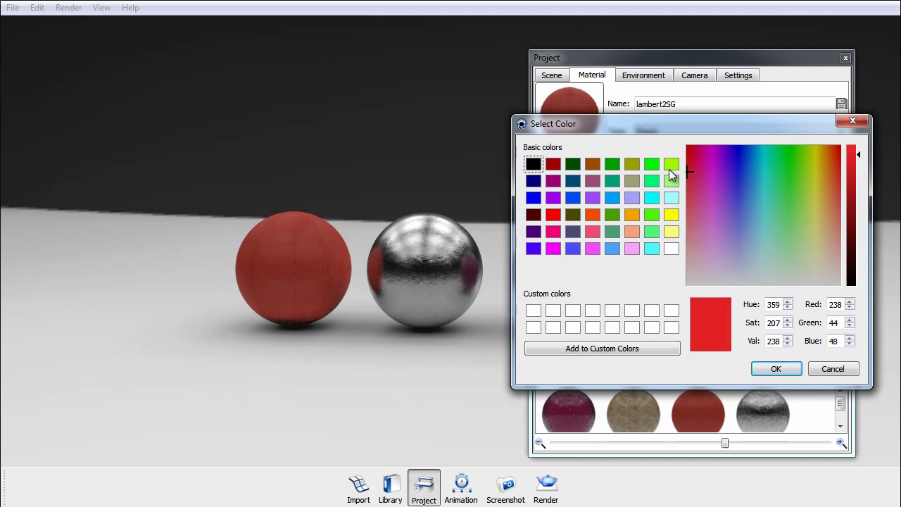
pyautogui.moveTo(728, 119); pyautogui.dragTo(533, 115)
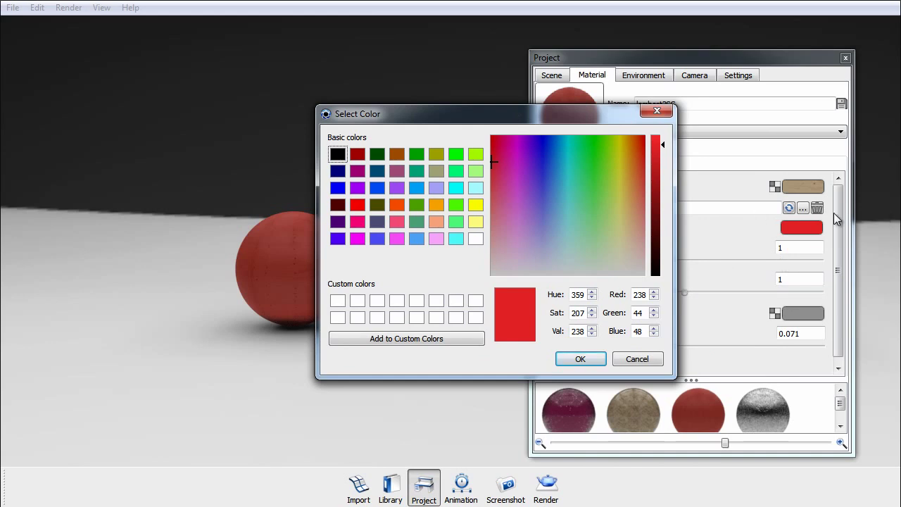
pyautogui.moveTo(567, 167)
pyautogui.mouseDown()
pyautogui.moveTo(595, 171)
pyautogui.moveTo(554, 176)
pyautogui.mouseUp()
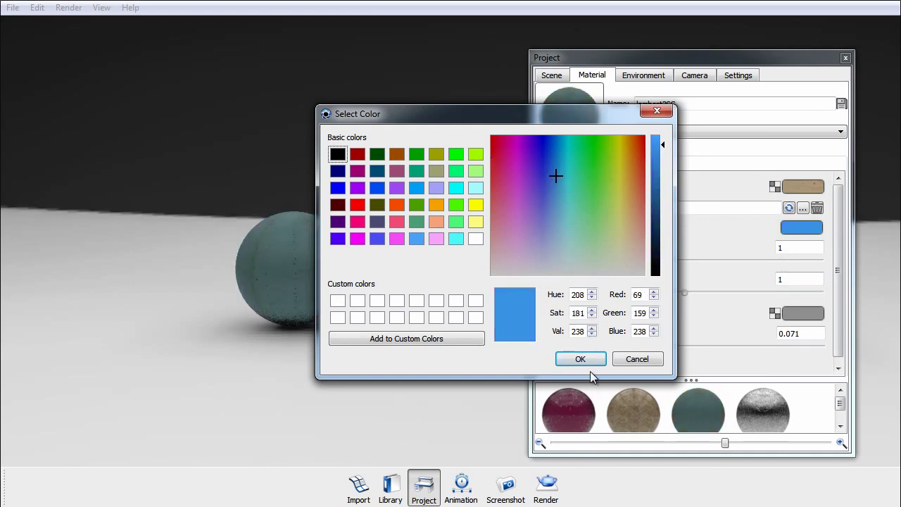
pyautogui.click(567, 356)
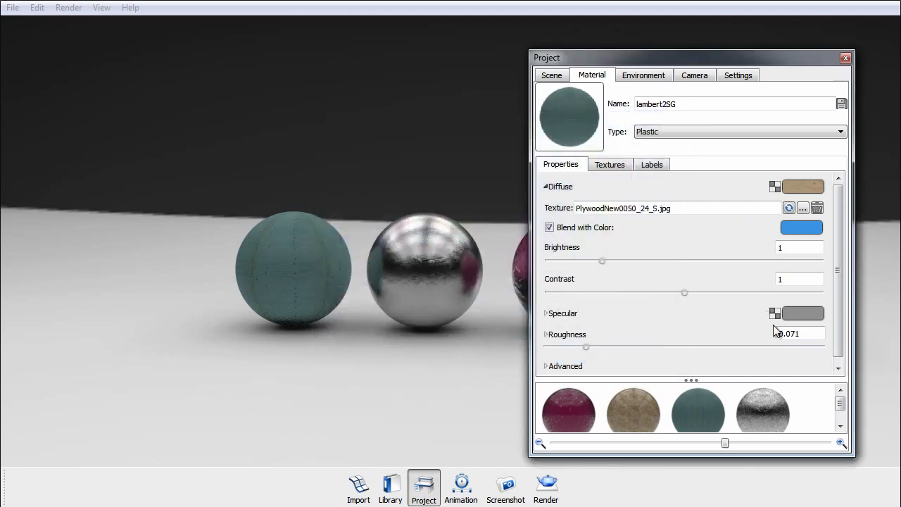
# Step: Inspect the tinted wood up close and turn off color blending for the plywood diffuse texture
pyautogui.click(609, 164)
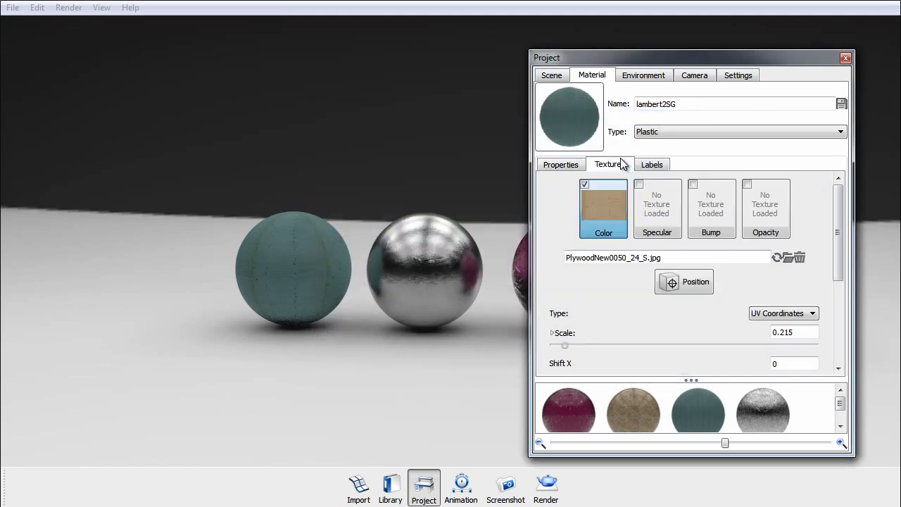
pyautogui.scroll(-3, 745, 224)
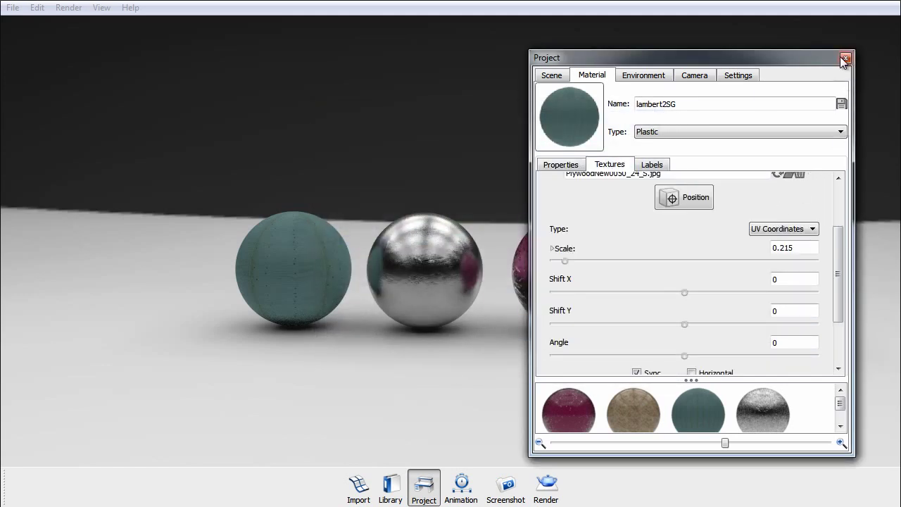
pyautogui.moveTo(363, 244); pyautogui.dragTo(520, 291)
pyautogui.scroll(3, 521, 291)
pyautogui.click(561, 164)
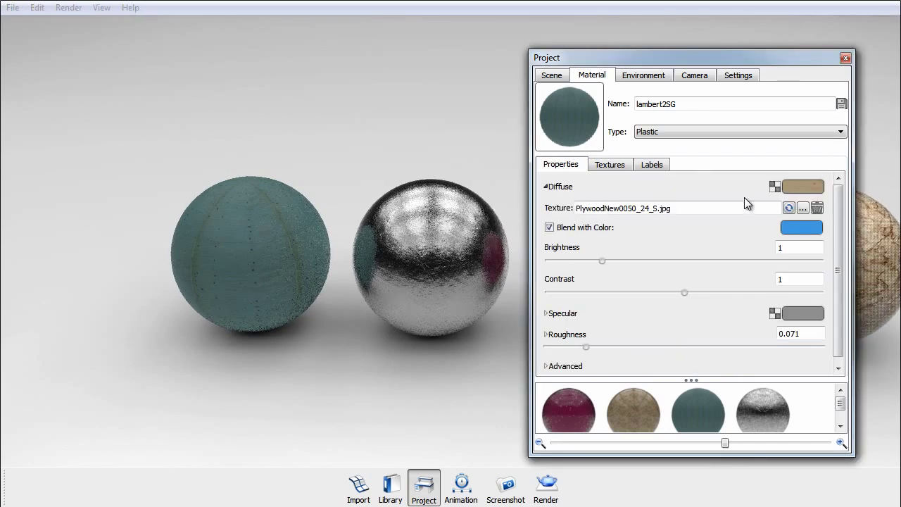
pyautogui.click(549, 227)
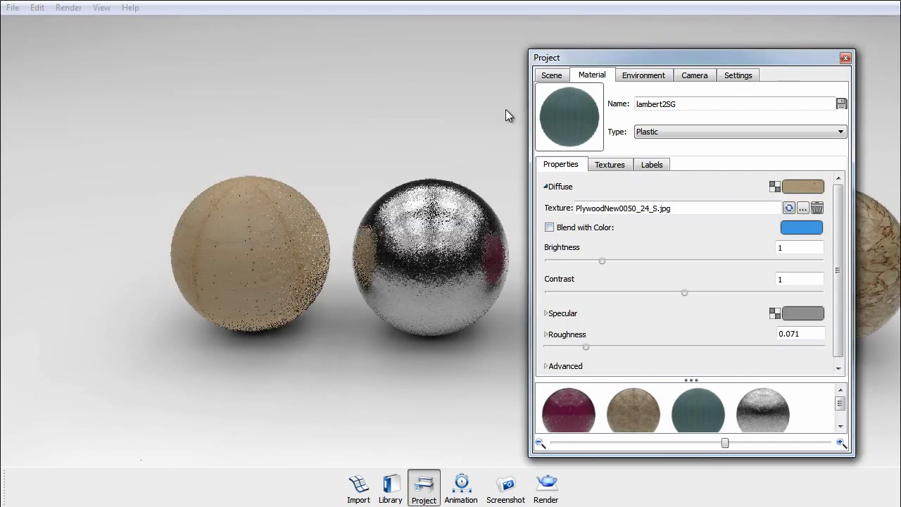
# Step: Change the mapping type of the wooden sphere's plywood color texture to Planar X
pyautogui.moveTo(321, 292); pyautogui.dragTo(533, 326)
pyautogui.scroll(3, 533, 326)
pyautogui.click(609, 164)
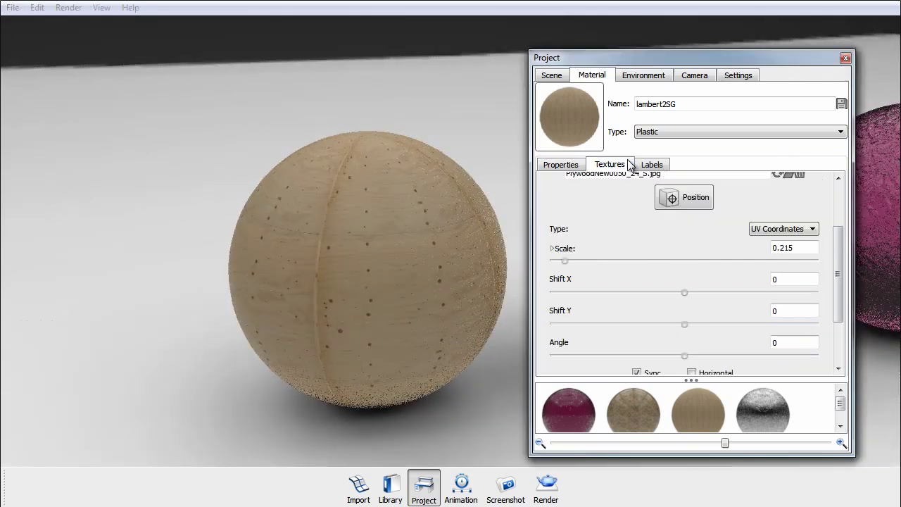
pyautogui.moveTo(840, 236); pyautogui.dragTo(843, 170)
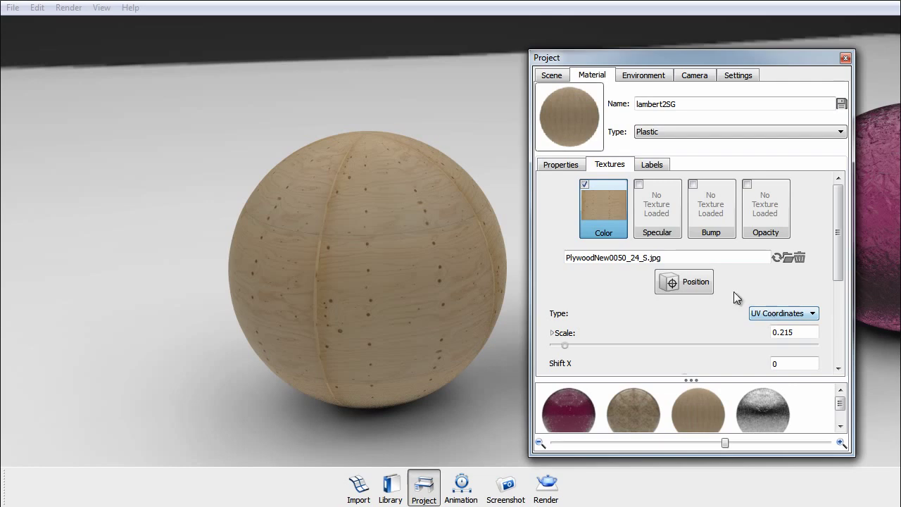
pyautogui.moveTo(259, 64); pyautogui.dragTo(464, 221)
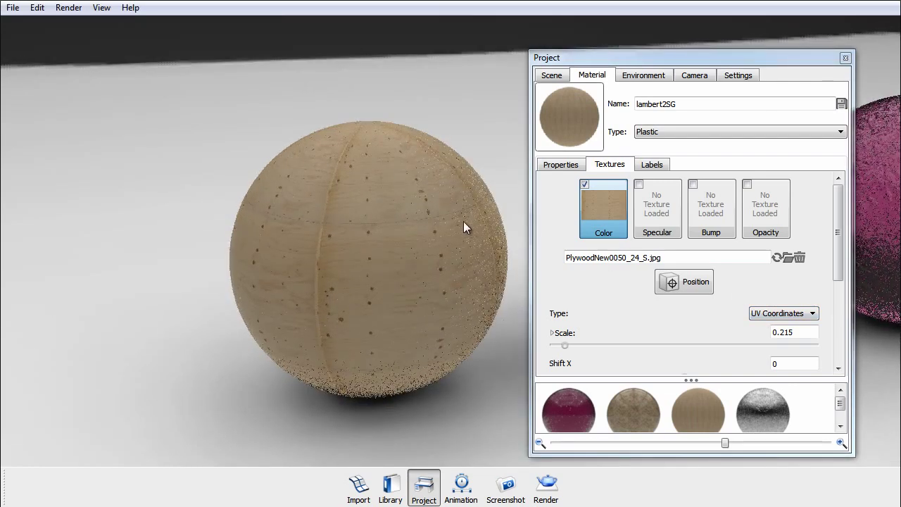
pyautogui.moveTo(408, 303); pyautogui.dragTo(373, 221)
pyautogui.moveTo(442, 237); pyautogui.dragTo(441, 256)
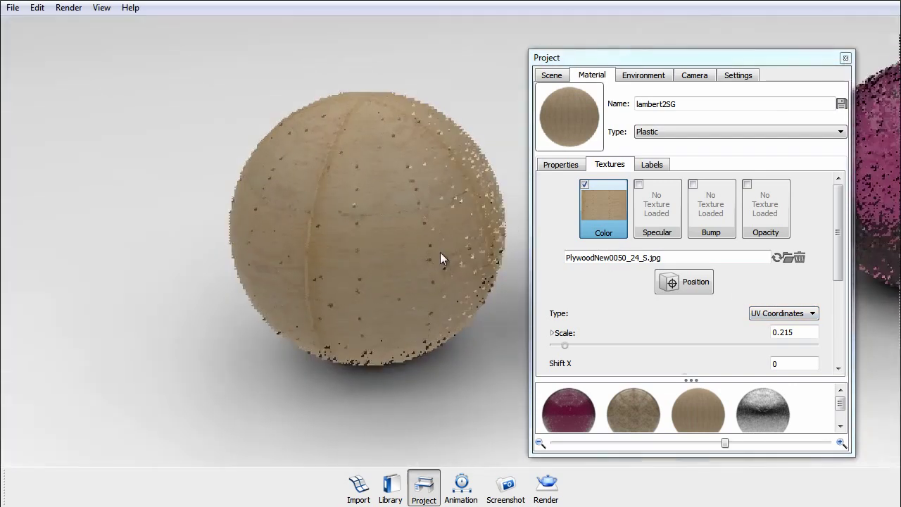
pyautogui.moveTo(486, 226); pyautogui.dragTo(334, 195)
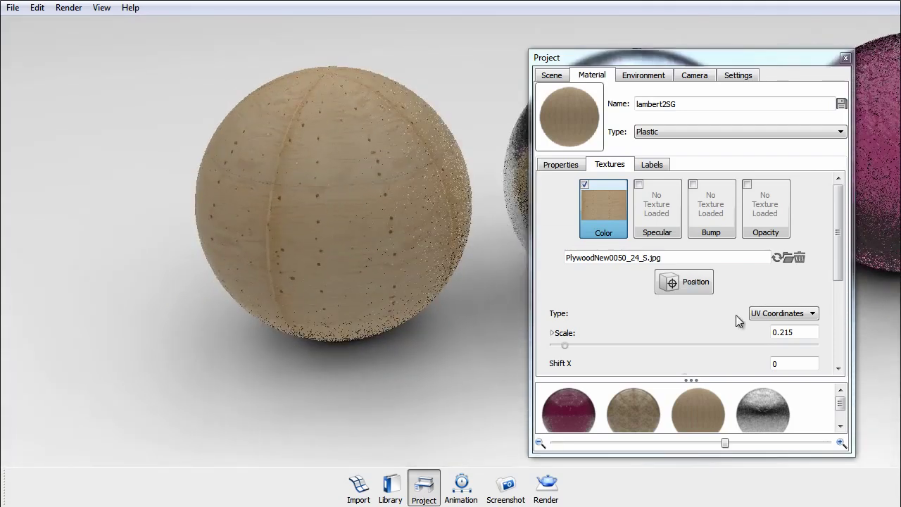
pyautogui.click(789, 320)
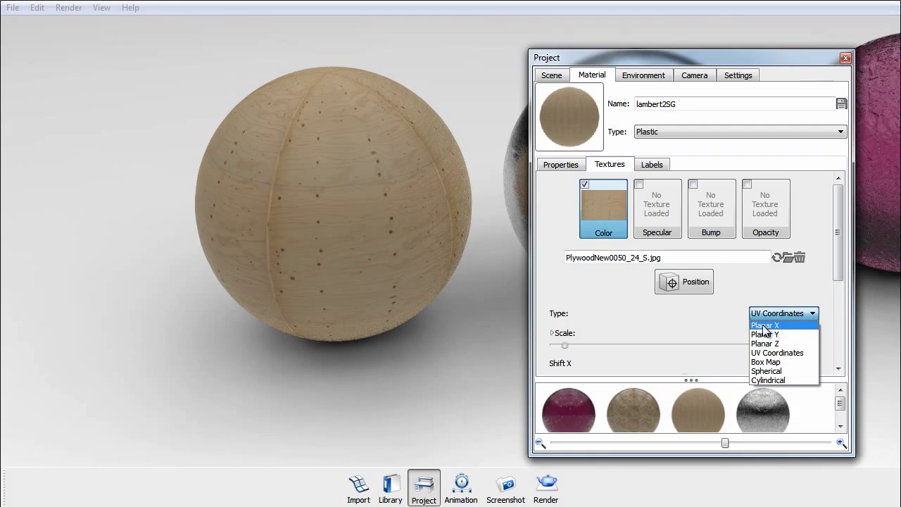
pyautogui.click(765, 326)
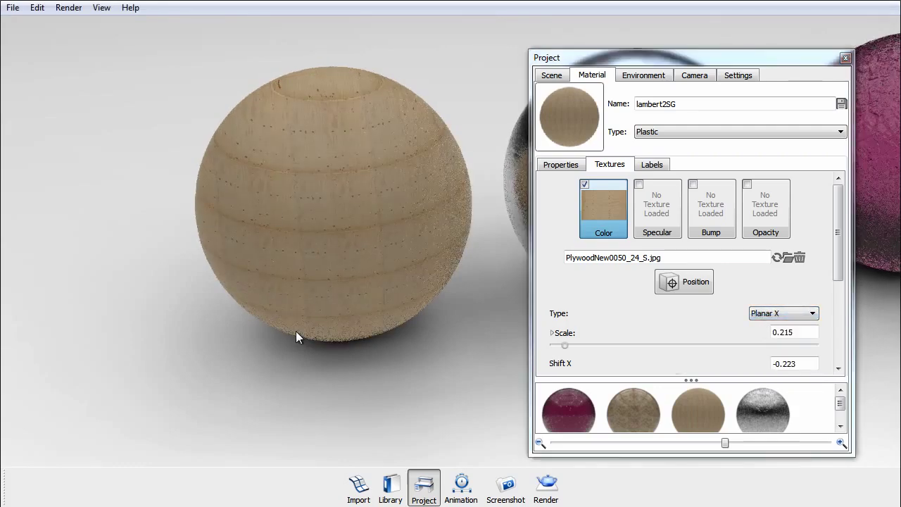
# Step: Enlarge the planar-mapped plywood texture to a scale of 1.265
pyautogui.moveTo(296, 331); pyautogui.dragTo(719, 314)
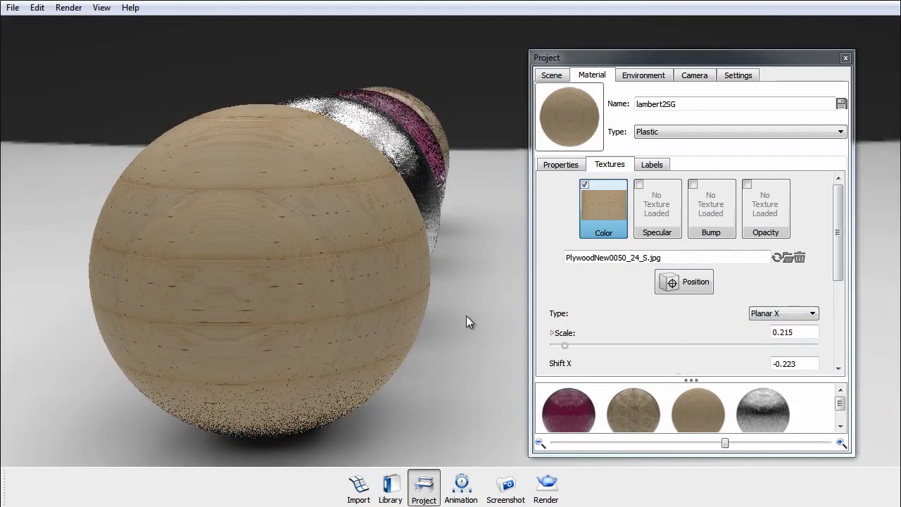
pyautogui.moveTo(466, 316); pyautogui.dragTo(394, 304)
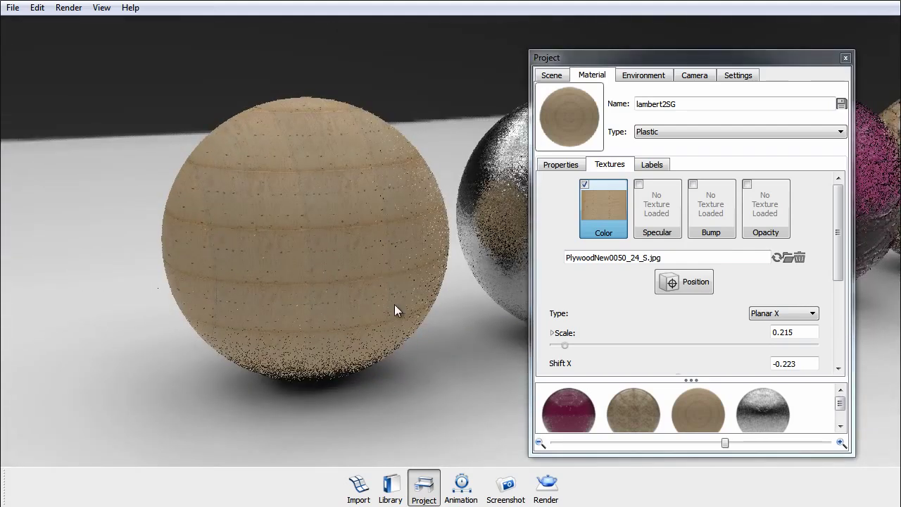
pyautogui.moveTo(566, 347); pyautogui.dragTo(621, 353)
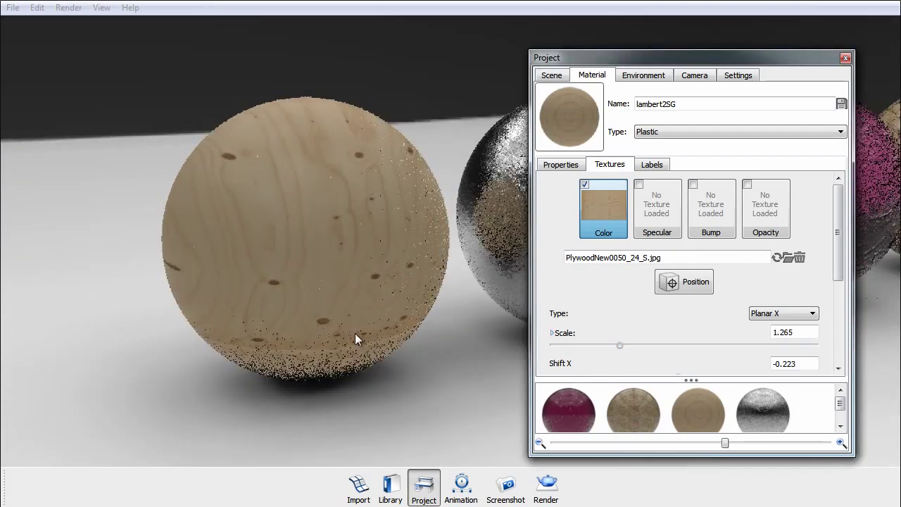
# Step: Examine how the Planar X projection lays the wood grain across the sphere's front and side
pyautogui.moveTo(299, 265); pyautogui.dragTo(183, 229)
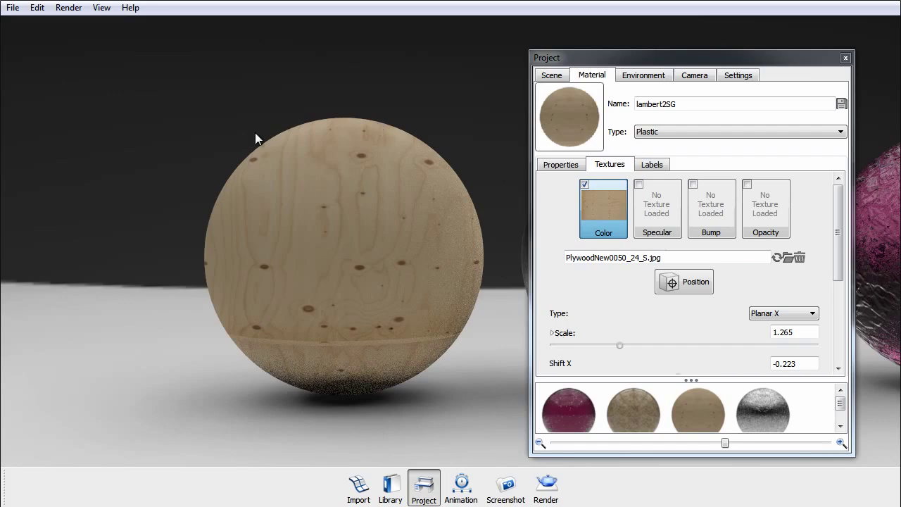
pyautogui.moveTo(255, 138); pyautogui.dragTo(373, 273)
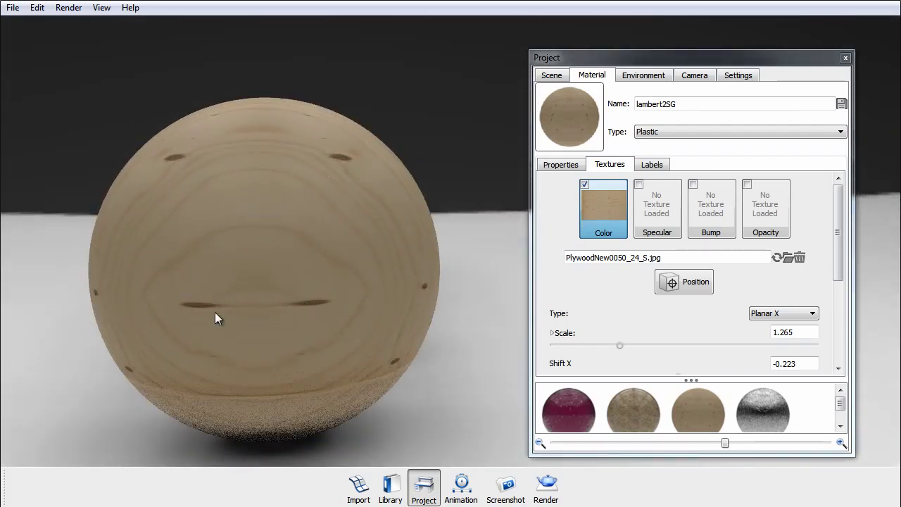
pyautogui.moveTo(496, 315); pyautogui.dragTo(249, 290)
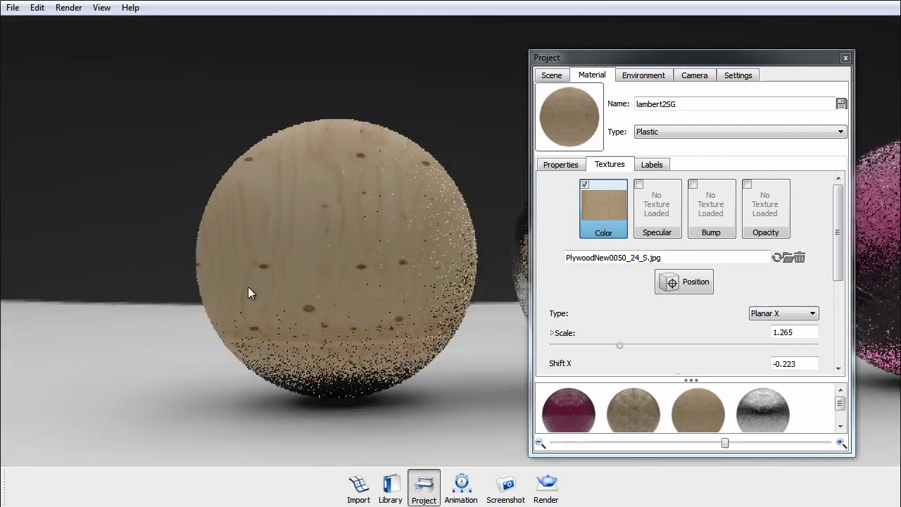
pyautogui.moveTo(462, 280); pyautogui.dragTo(409, 284)
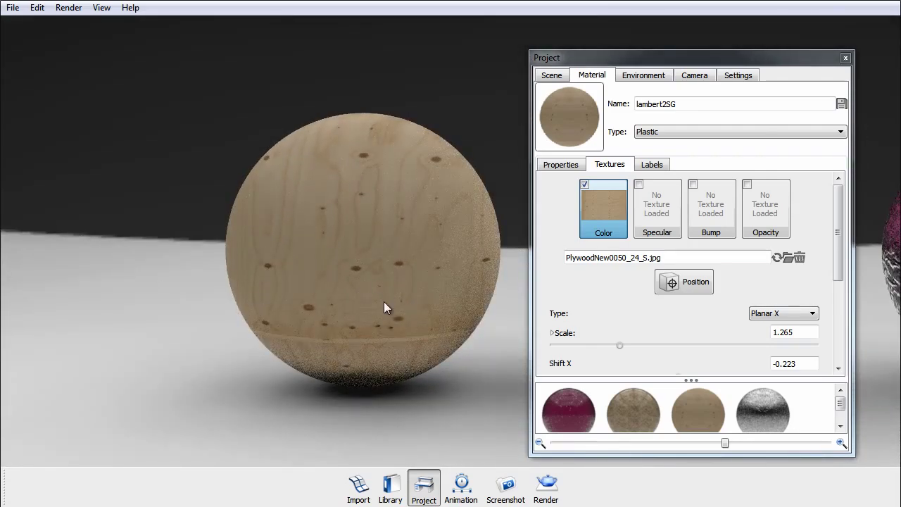
pyautogui.moveTo(384, 301); pyautogui.dragTo(653, 297)
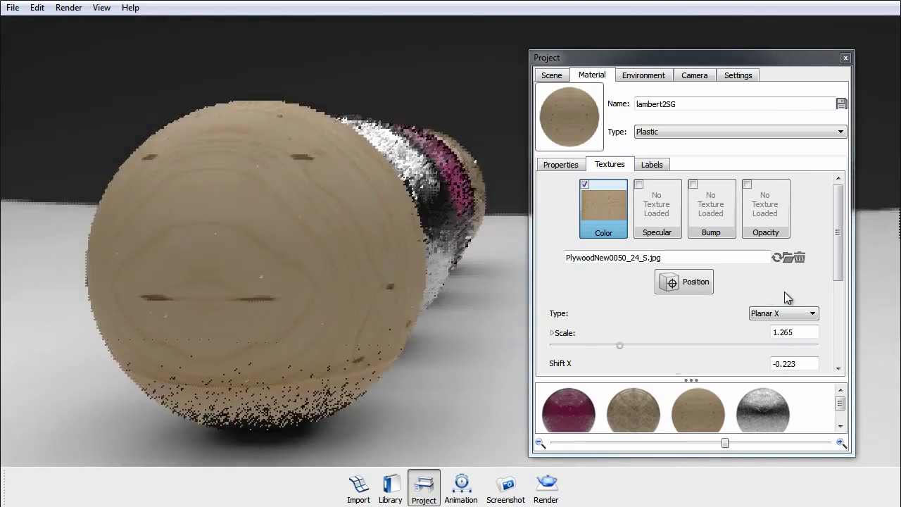
pyautogui.moveTo(787, 298); pyautogui.dragTo(416, 315)
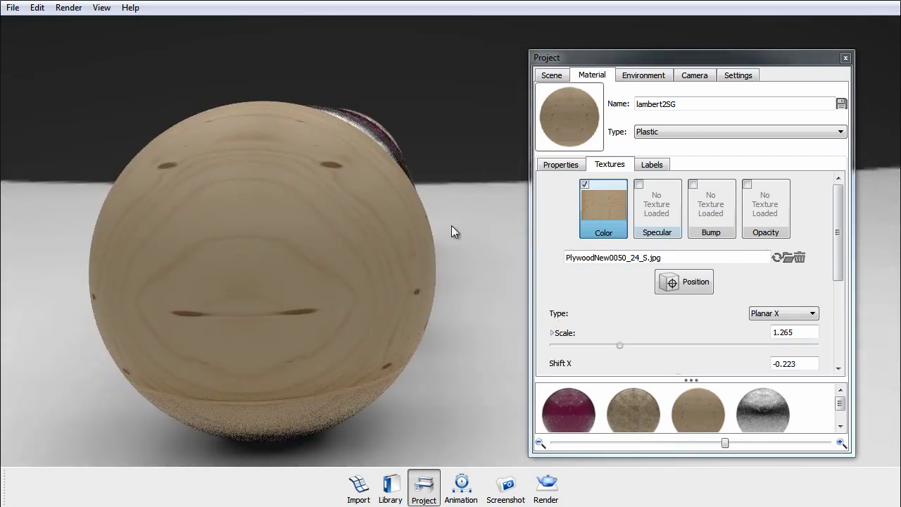
# Step: Open the KeyShot manual from the Help options and go to the Texture mapping section under Texturing
pyautogui.moveTo(455, 232); pyautogui.dragTo(55, 218)
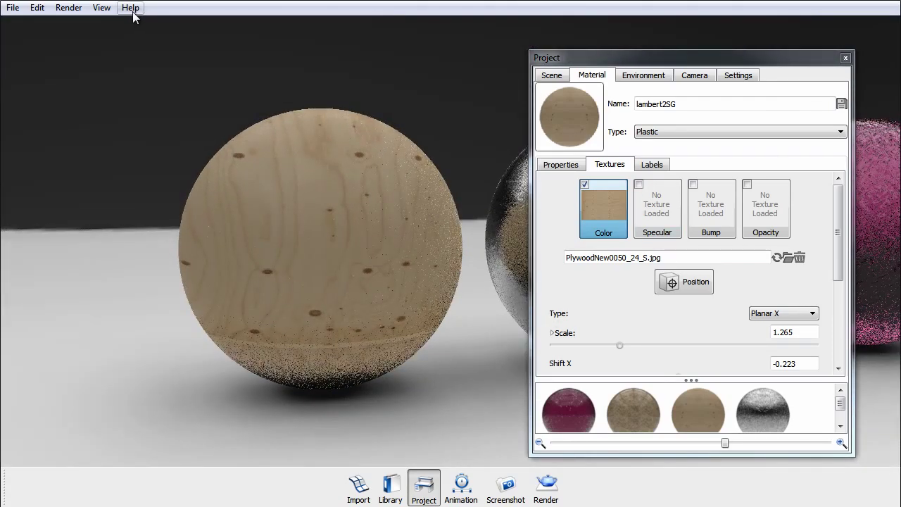
pyautogui.click(131, 8)
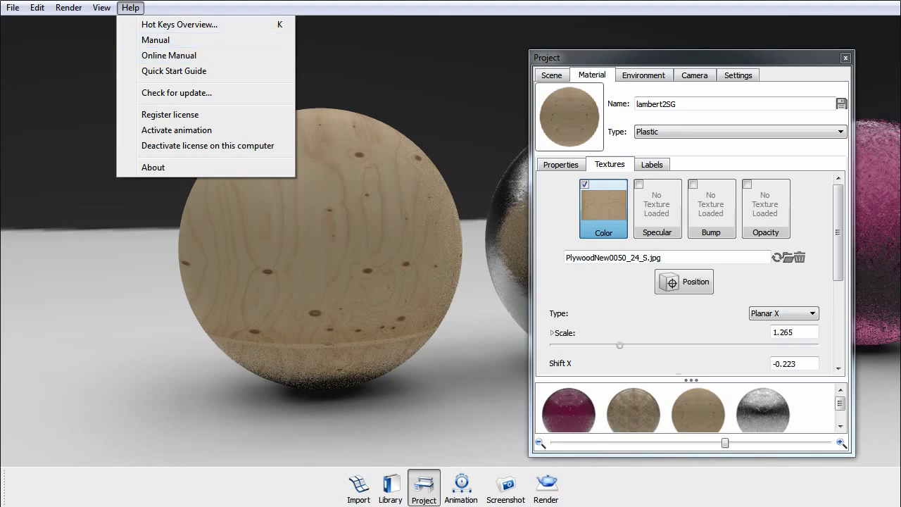
pyautogui.click(274, 24)
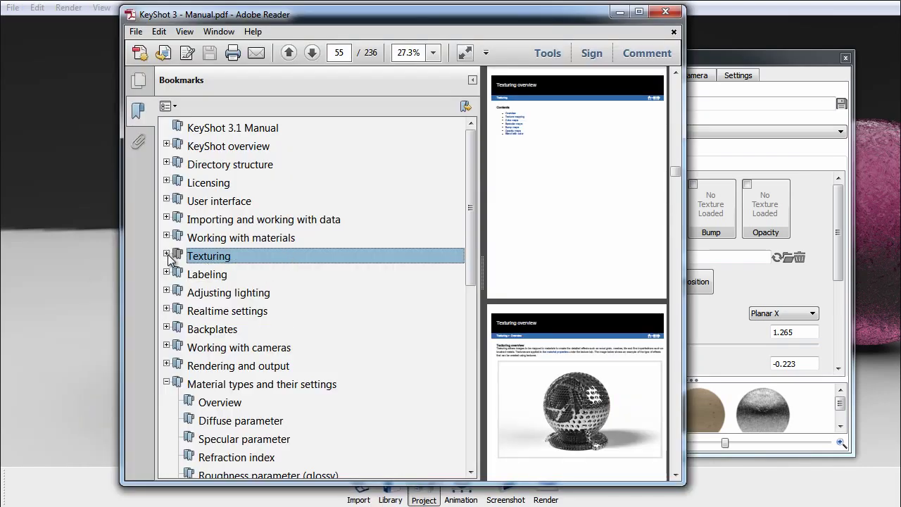
pyautogui.click(166, 255)
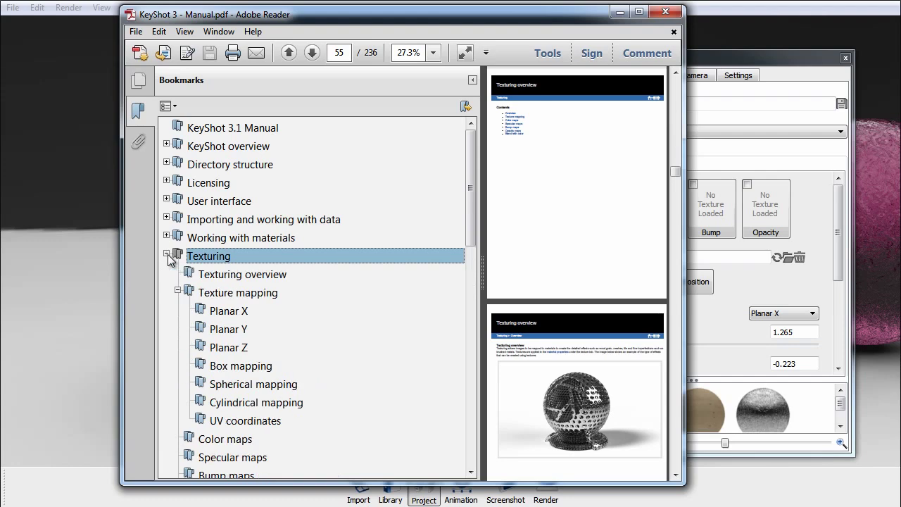
pyautogui.click(238, 293)
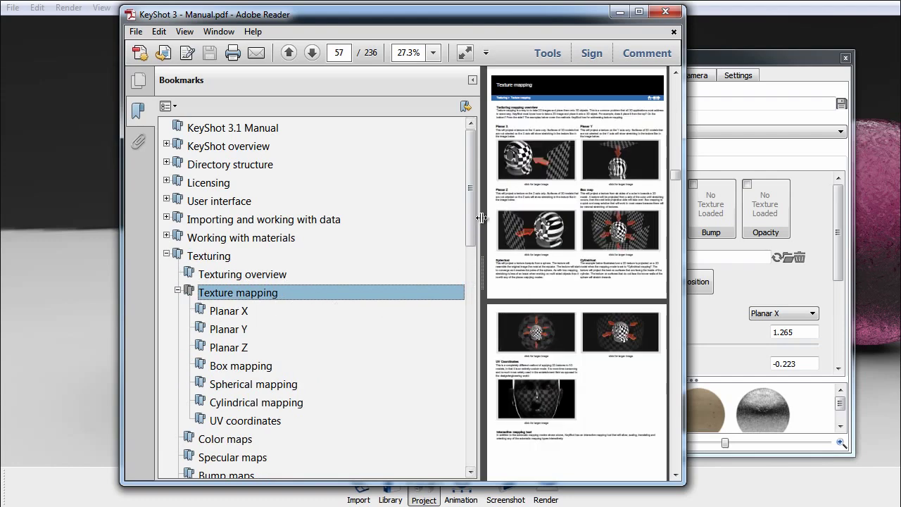
# Step: Enlarge the manual page by collapsing its bookmark list and read the Planar X, Planar Y and Planar Z explanations
pyautogui.moveTo(481, 218); pyautogui.dragTo(127, 239)
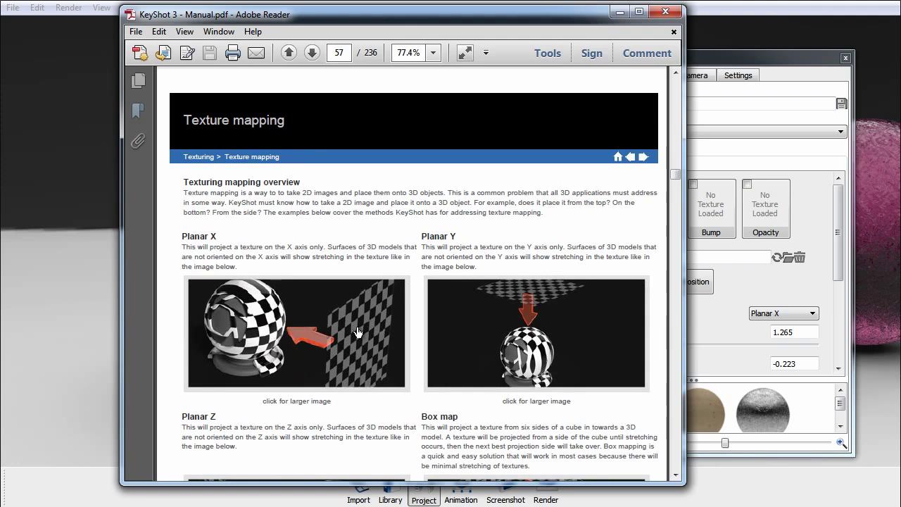
pyautogui.scroll(-1, 304, 310)
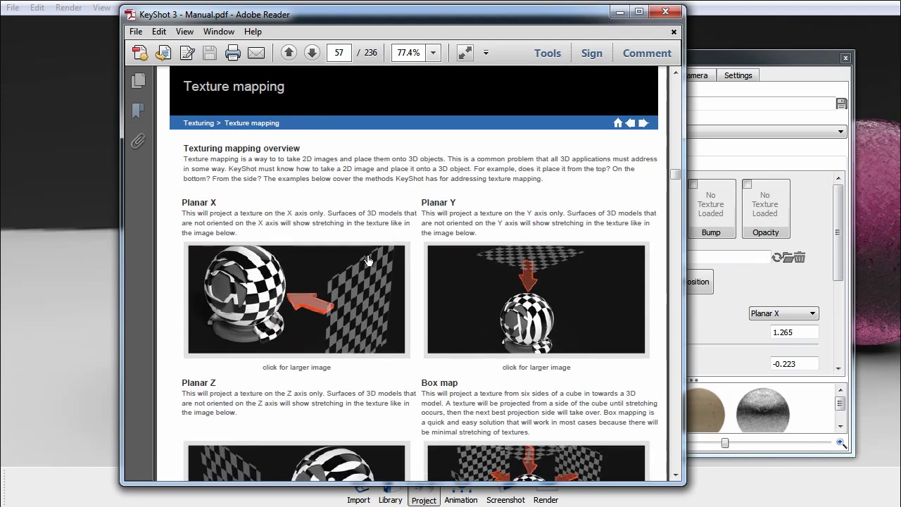
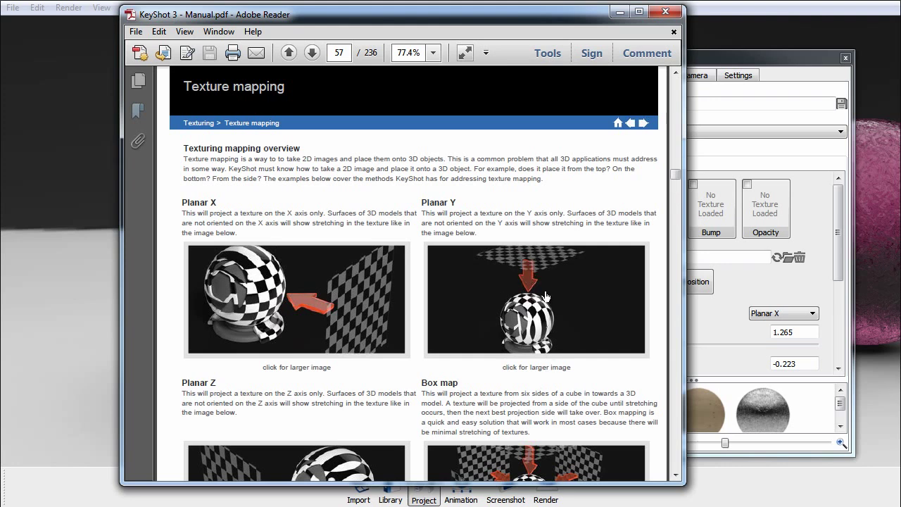
pyautogui.scroll(-2, 546, 296)
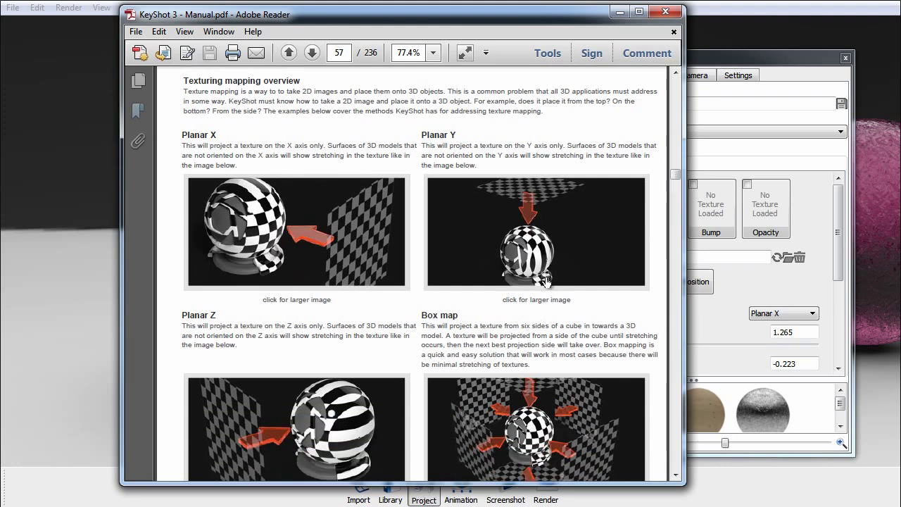
# Step: Switch back to KeyShot, set the wooden sphere's plywood color texture mapping to Planar Y and examine the projected grain
pyautogui.hotkey('alt', 'Tab')
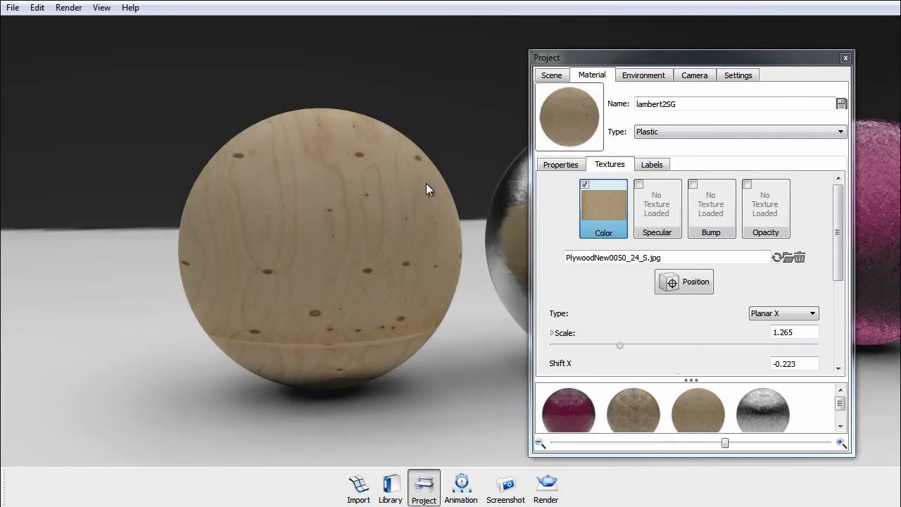
pyautogui.moveTo(167, 206); pyautogui.dragTo(418, 227)
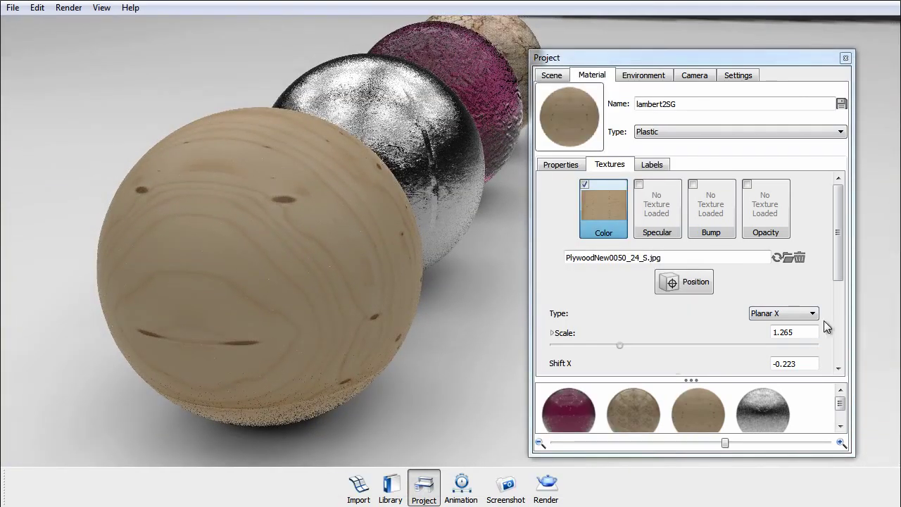
pyautogui.click(807, 315)
pyautogui.click(782, 323)
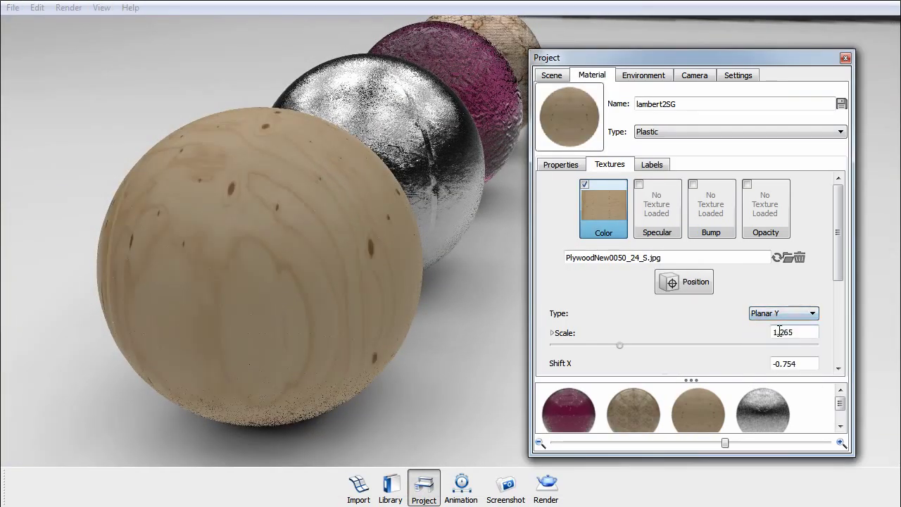
pyautogui.moveTo(349, 134); pyautogui.dragTo(308, 312)
pyautogui.moveTo(364, 357); pyautogui.dragTo(210, 324)
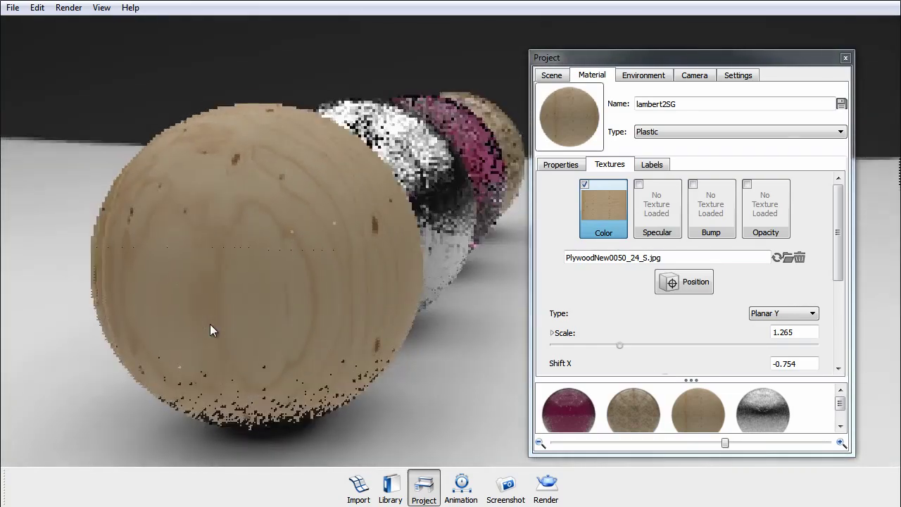
# Step: Change the plywood texture's mapping type to Planar Z and inspect the grain from the sphere's front and side
pyautogui.click(778, 319)
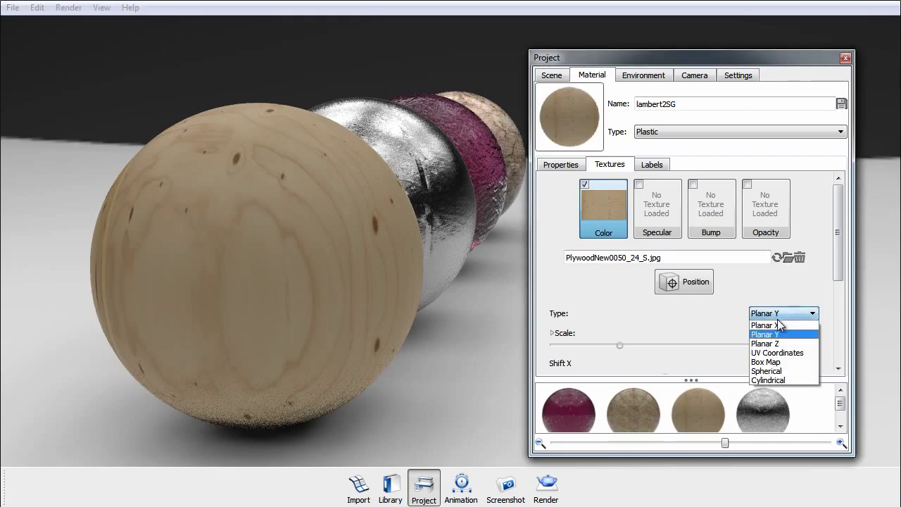
pyautogui.click(768, 335)
pyautogui.moveTo(373, 224); pyautogui.dragTo(165, 151)
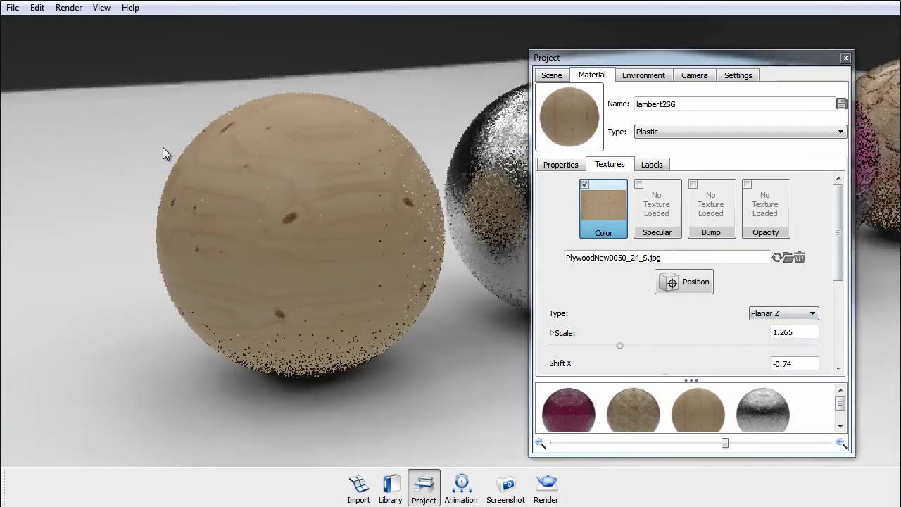
pyautogui.moveTo(400, 183); pyautogui.dragTo(397, 156)
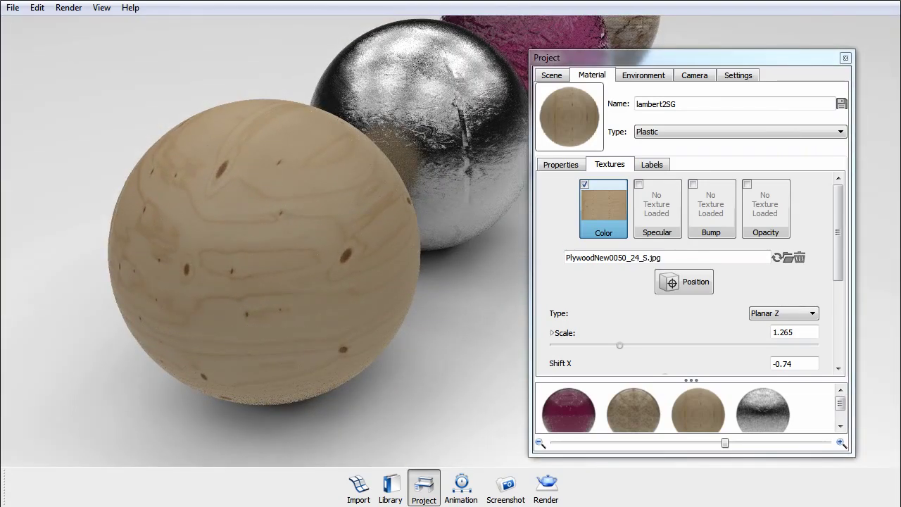
# Step: Switch to the manual in Adobe Reader, read the Box map explanation, and minimize the manual
pyautogui.hotkey('alt', 'Tab')
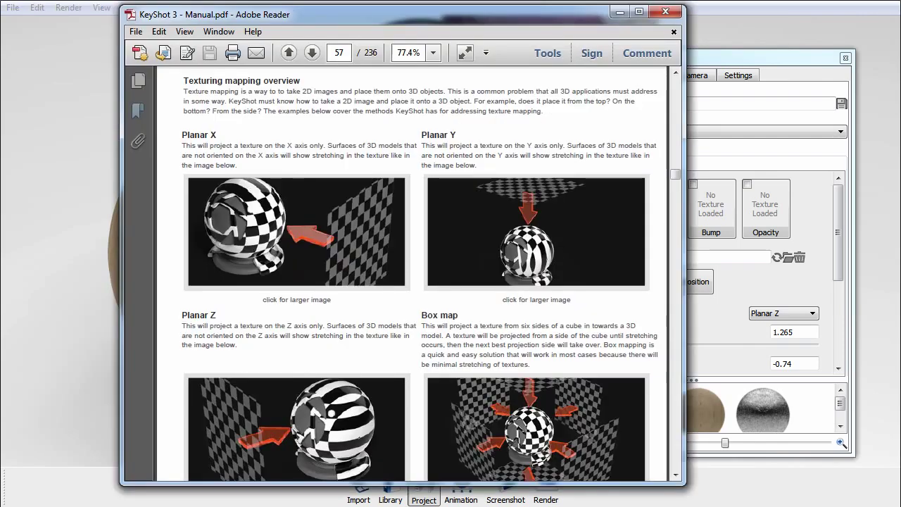
pyautogui.scroll(-2, 540, 340)
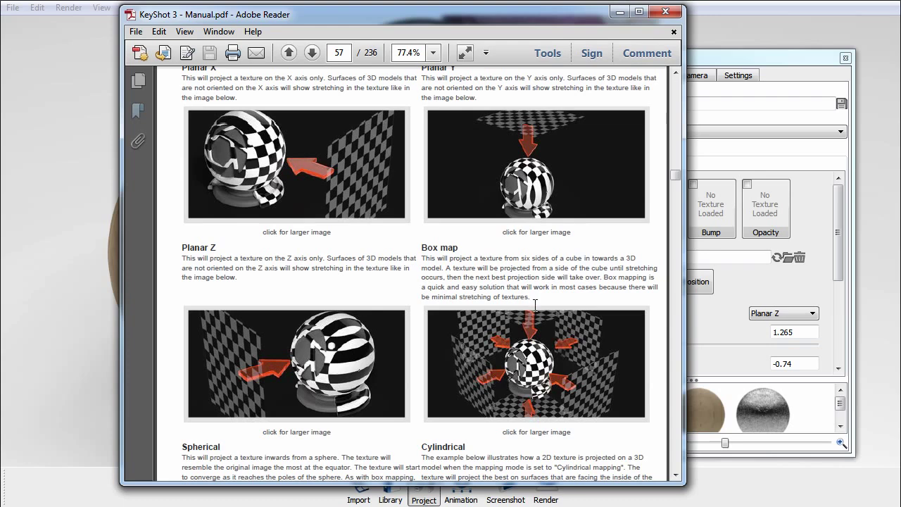
pyautogui.click(620, 11)
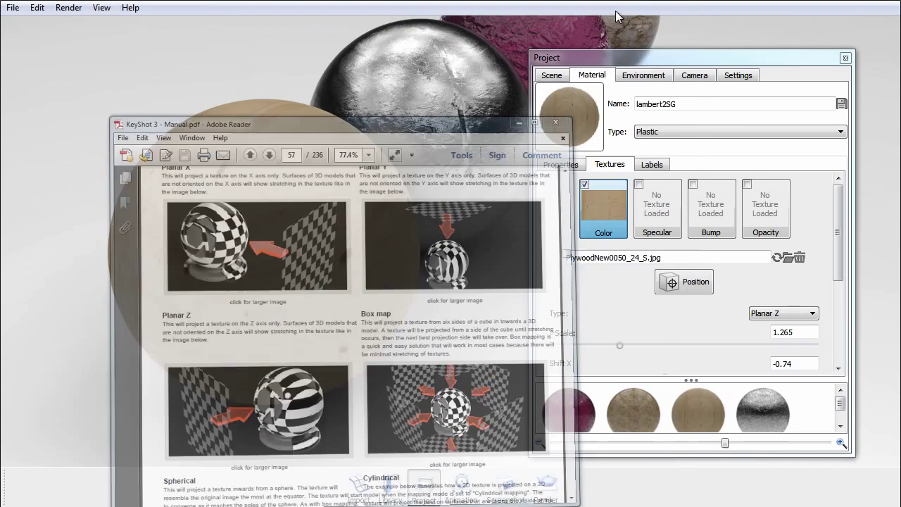
# Step: Set the plywood texture's mapping type to Box Map and inspect the projection seams around the sphere with the Project window closed
pyautogui.click(803, 316)
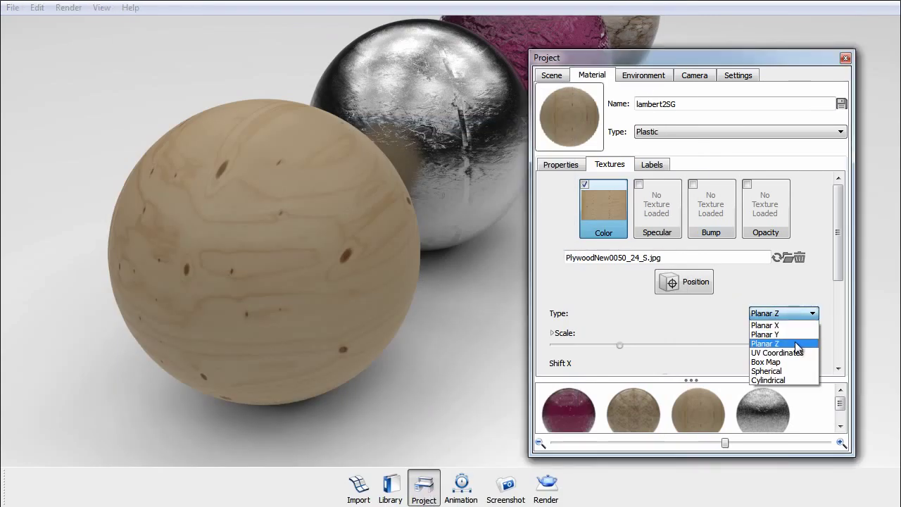
pyautogui.click(780, 362)
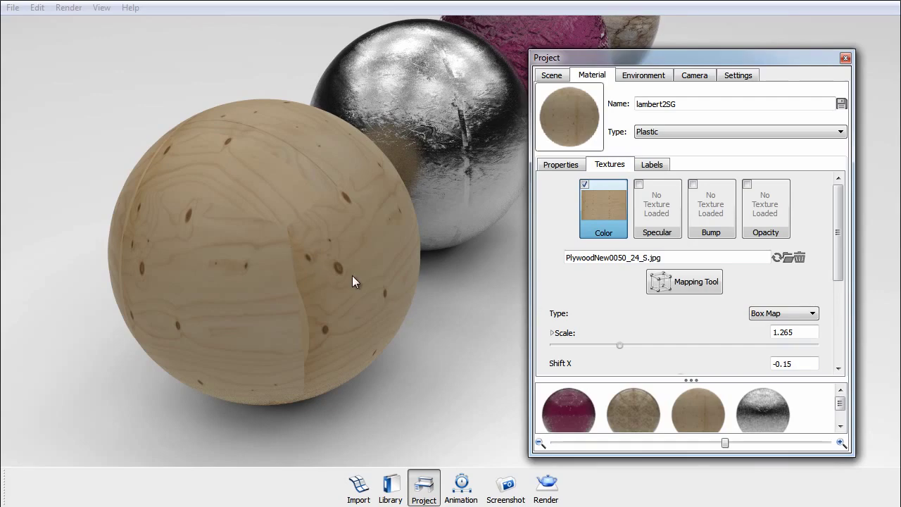
pyautogui.moveTo(438, 336); pyautogui.dragTo(336, 381)
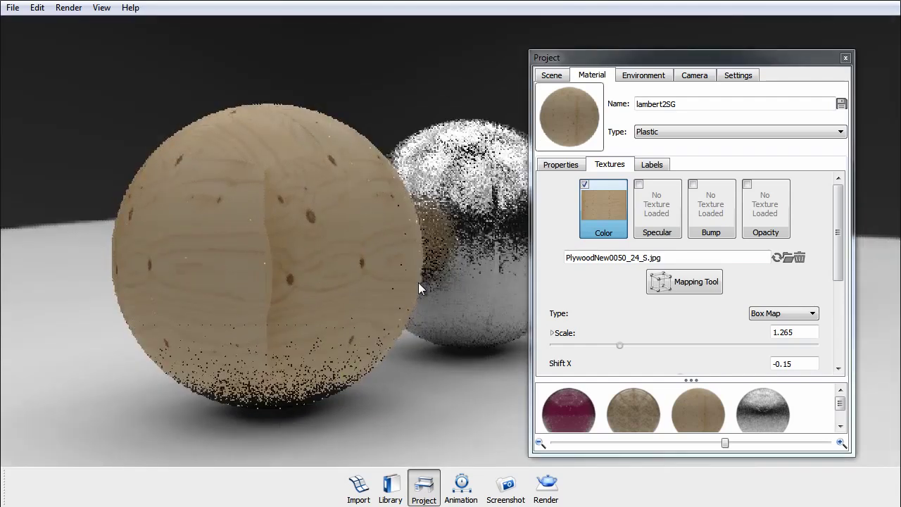
pyautogui.moveTo(332, 271); pyautogui.dragTo(432, 286)
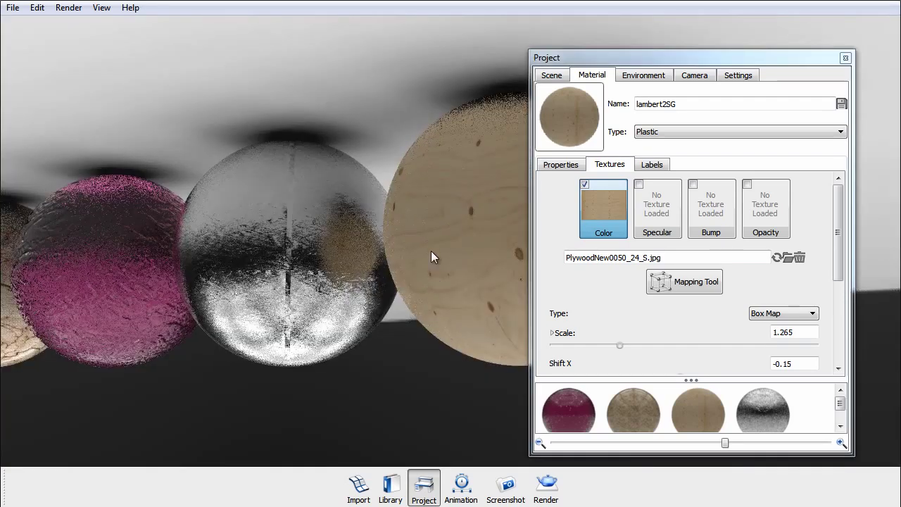
pyautogui.moveTo(402, 137); pyautogui.dragTo(513, 14)
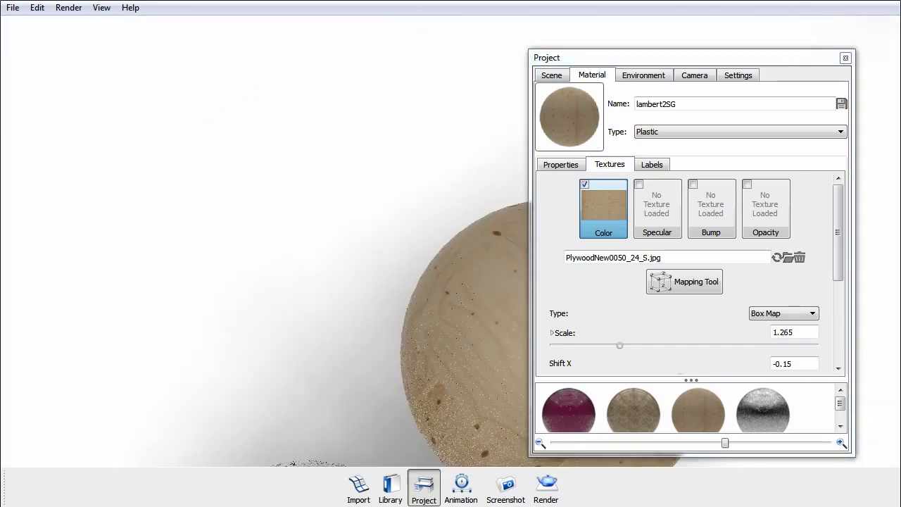
pyautogui.click(846, 58)
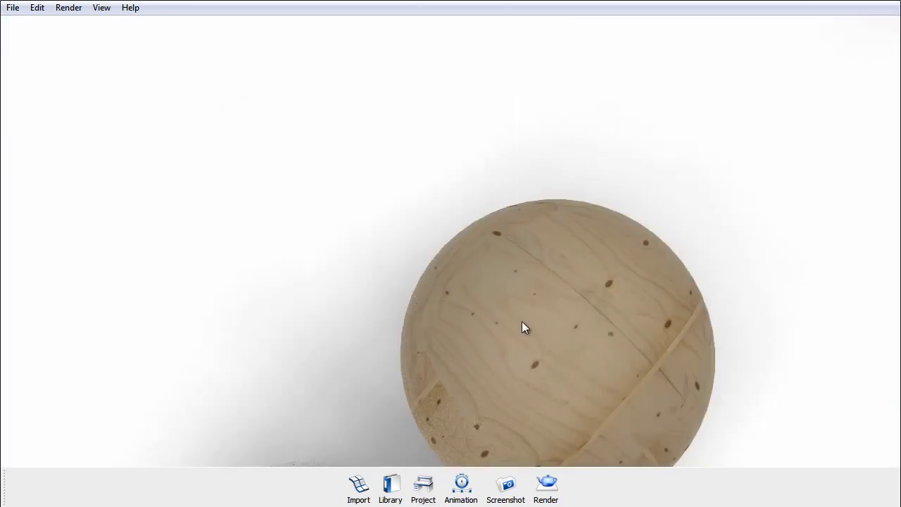
pyautogui.moveTo(523, 328); pyautogui.dragTo(364, 227)
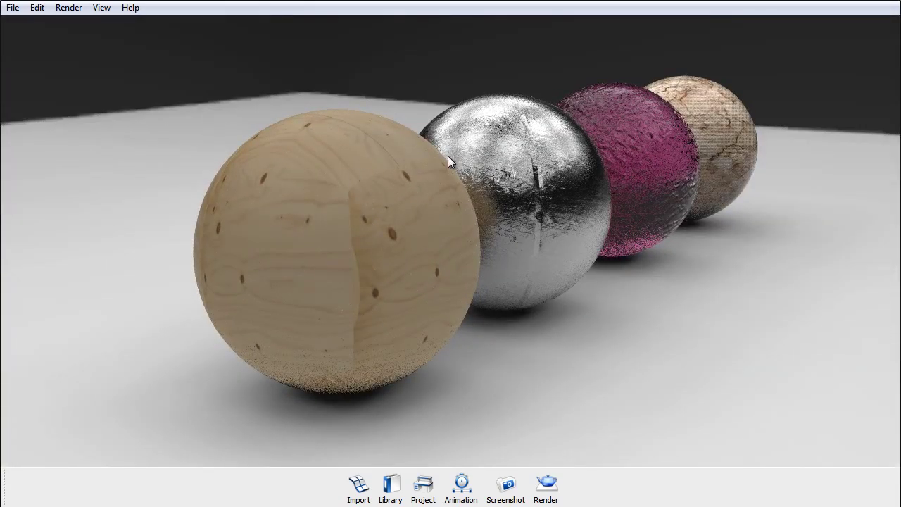
# Step: Reopen the wooden sphere's material, change the plywood texture's mapping type to Spherical and reduce its scale to 0.365
pyautogui.doubleClick(373, 213)
pyautogui.click(804, 316)
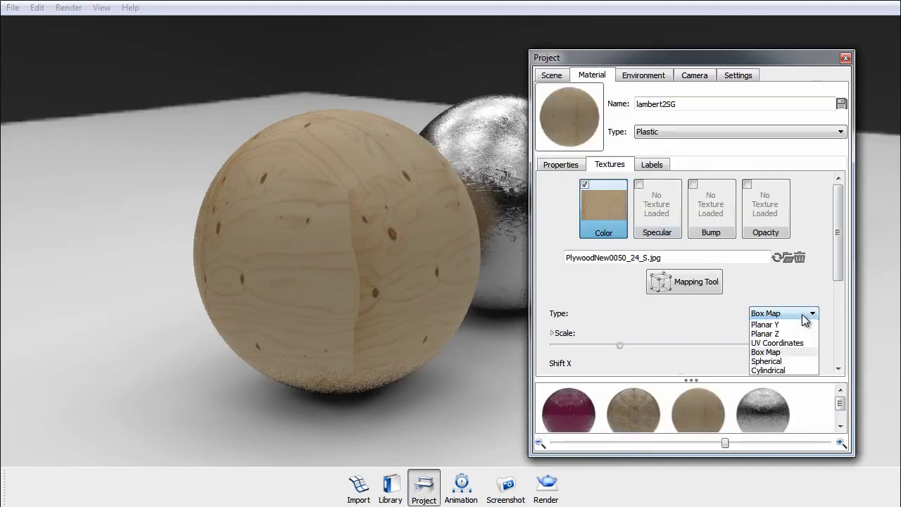
pyautogui.click(803, 316)
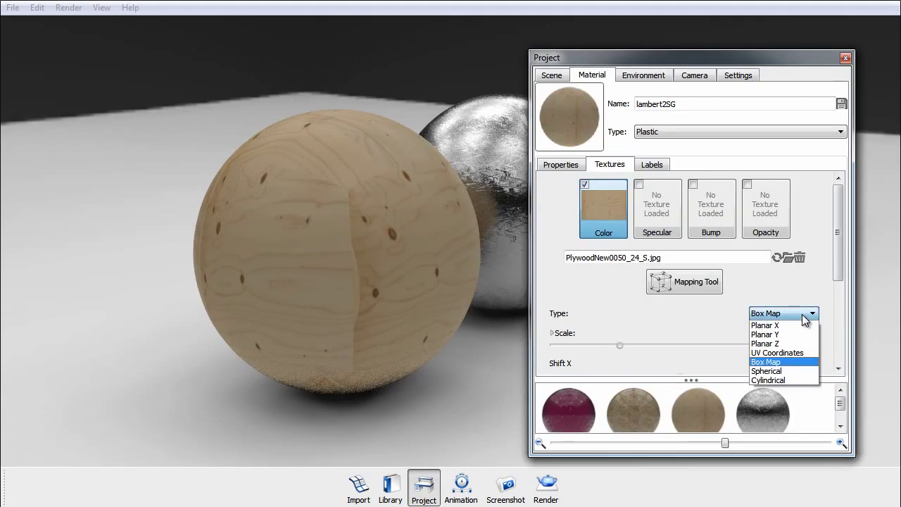
pyautogui.click(774, 373)
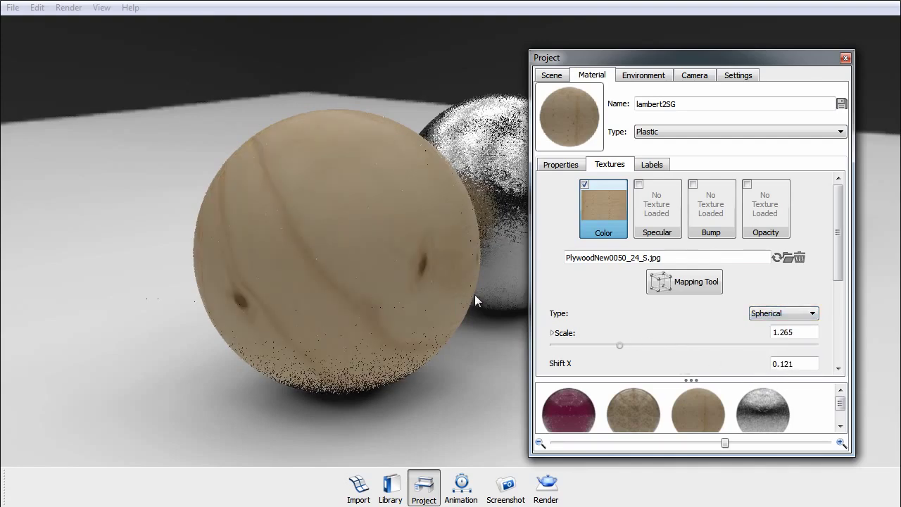
pyautogui.moveTo(621, 344); pyautogui.dragTo(572, 346)
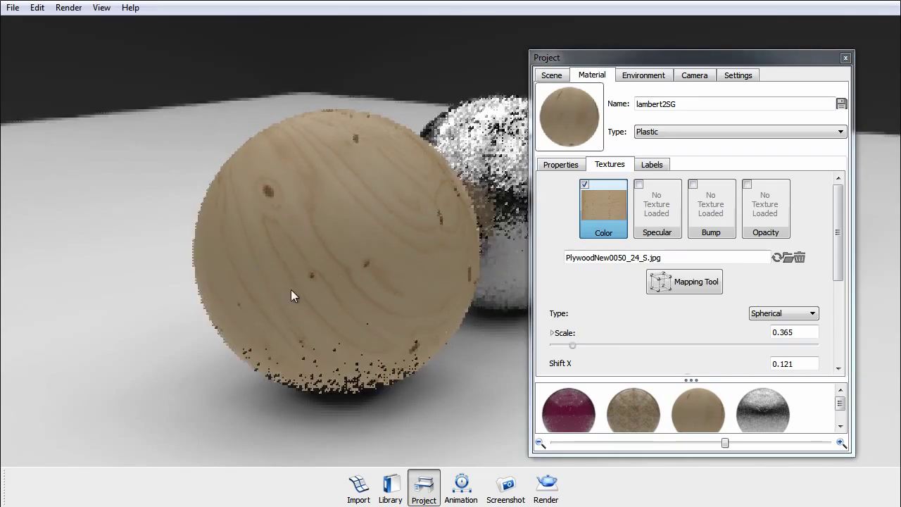
pyautogui.moveTo(290, 289); pyautogui.dragTo(139, 236)
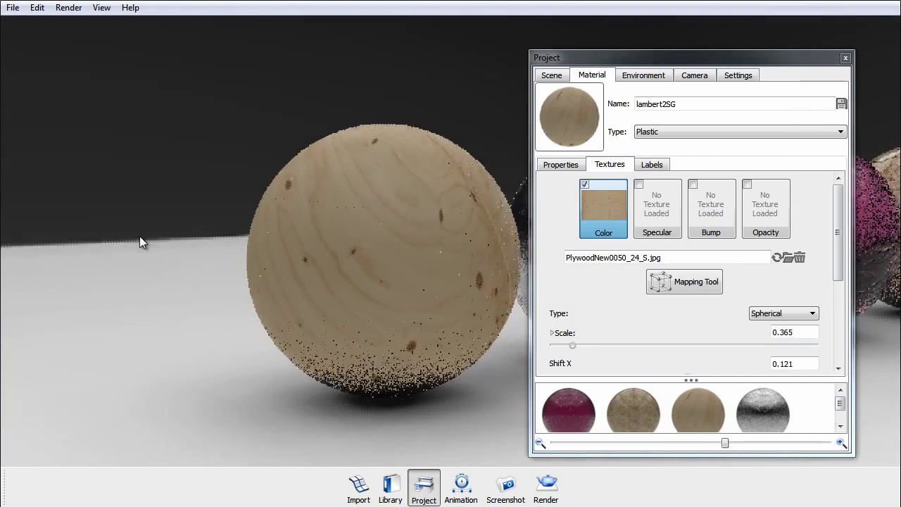
# Step: Switch the plywood texture's mapping type to Cylindrical and examine how it wraps around the wooden sphere
pyautogui.click(777, 314)
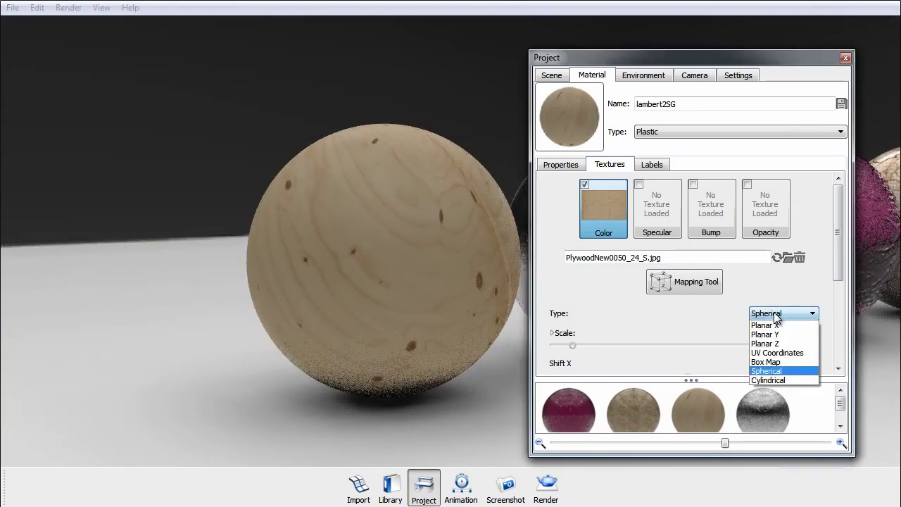
pyautogui.click(773, 380)
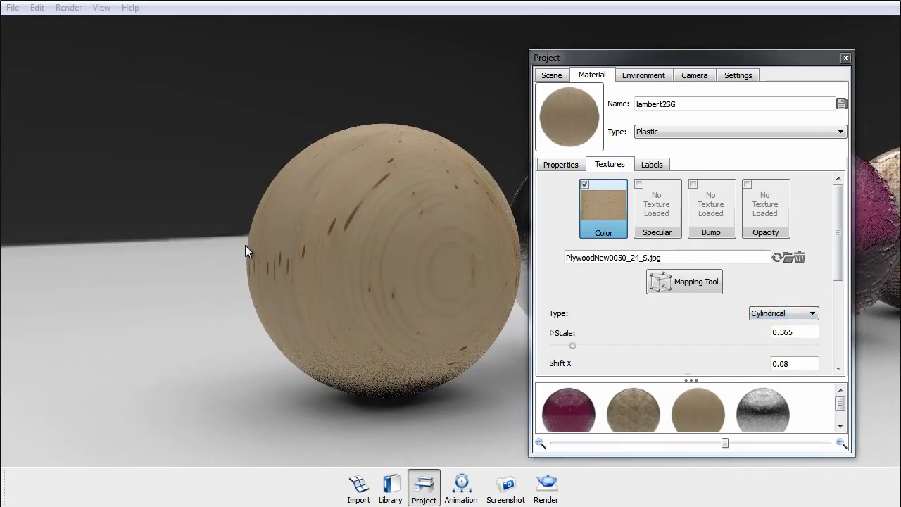
pyautogui.moveTo(366, 368); pyautogui.dragTo(559, 341)
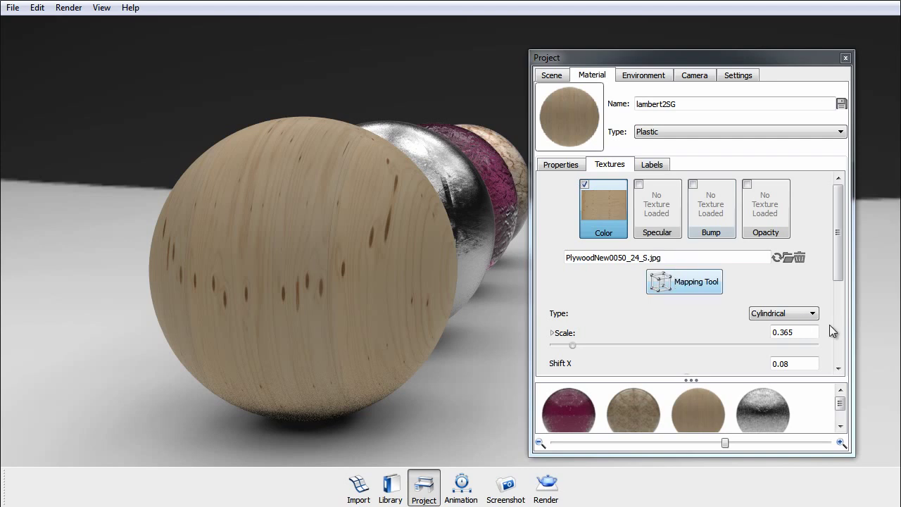
# Step: Set the plywood texture's mapping type to Box Map and move its mapping box onto the wooden sphere with the Mapping Tool
pyautogui.click(778, 315)
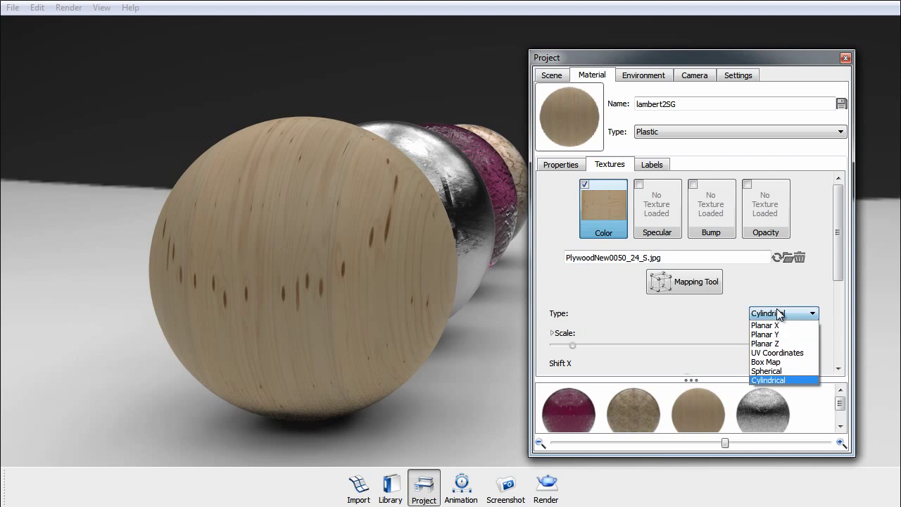
pyautogui.click(786, 364)
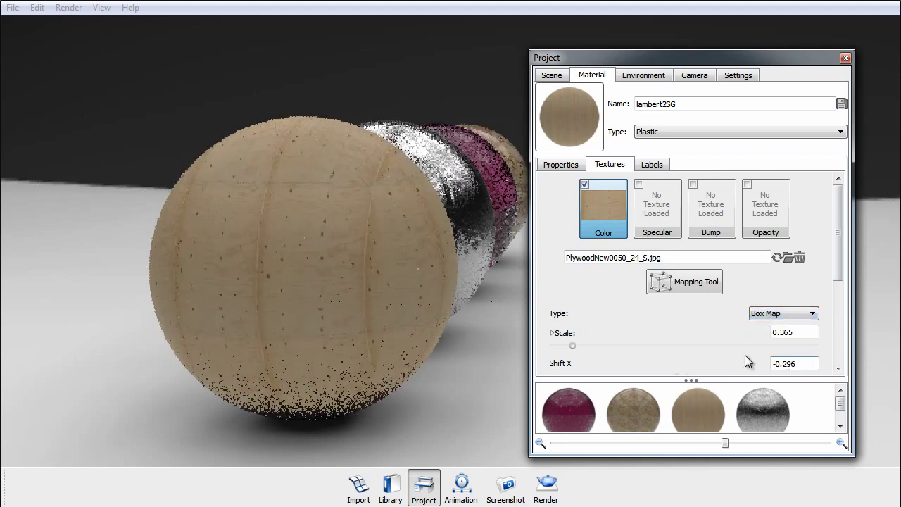
pyautogui.click(695, 284)
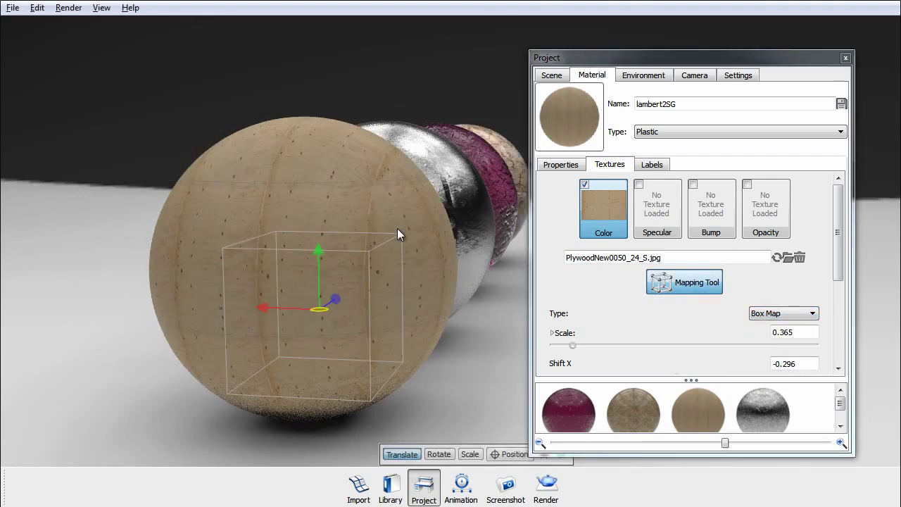
pyautogui.moveTo(397, 228); pyautogui.dragTo(486, 219)
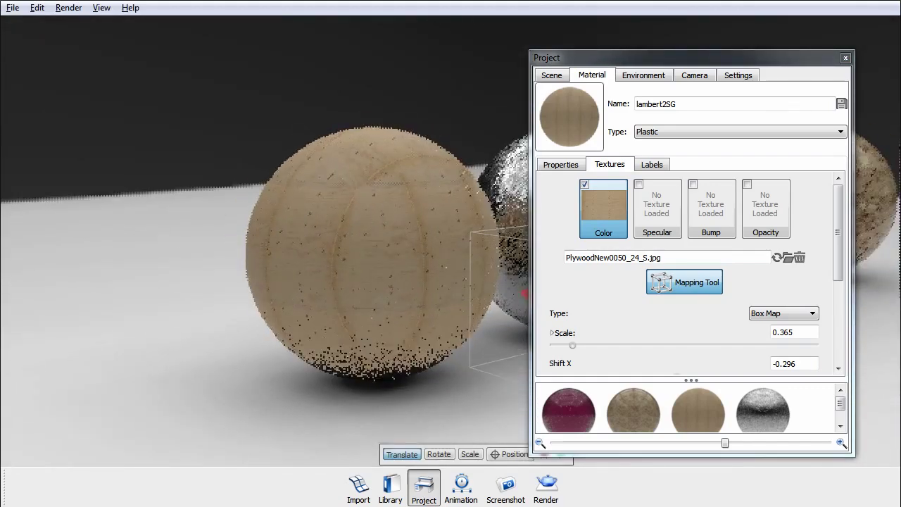
pyautogui.moveTo(715, 50); pyautogui.dragTo(900, 98)
pyautogui.moveTo(532, 298); pyautogui.dragTo(370, 166)
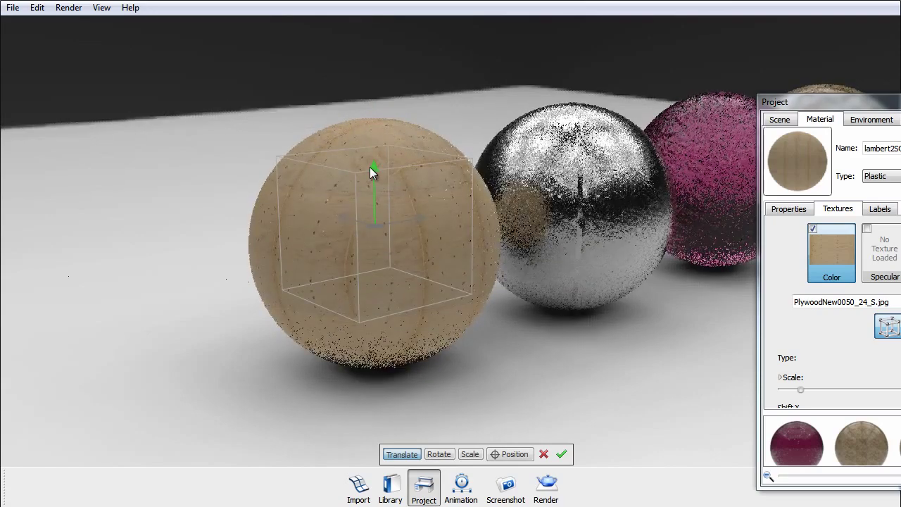
# Step: Try scaling, rotating and repositioning the mapping box on the wooden sphere, and accept the placement
pyautogui.click(470, 455)
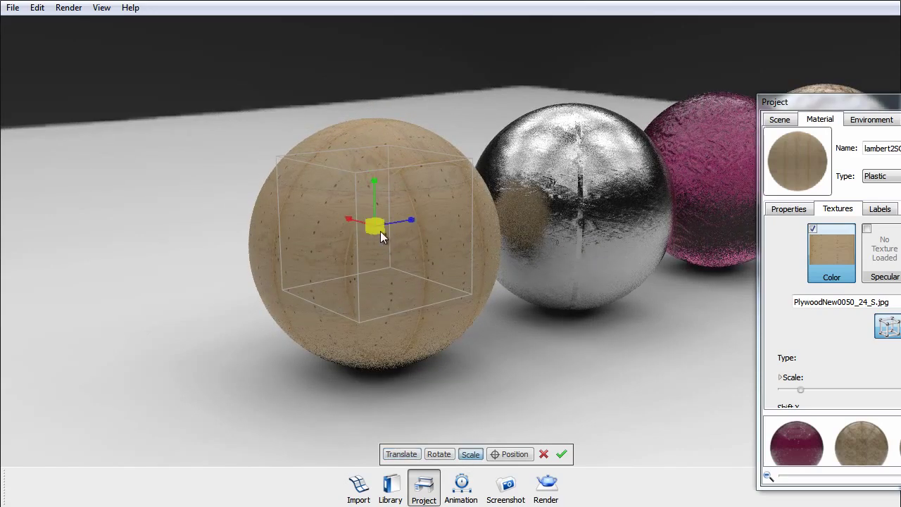
pyautogui.moveTo(380, 237); pyautogui.dragTo(356, 246)
pyautogui.click(439, 454)
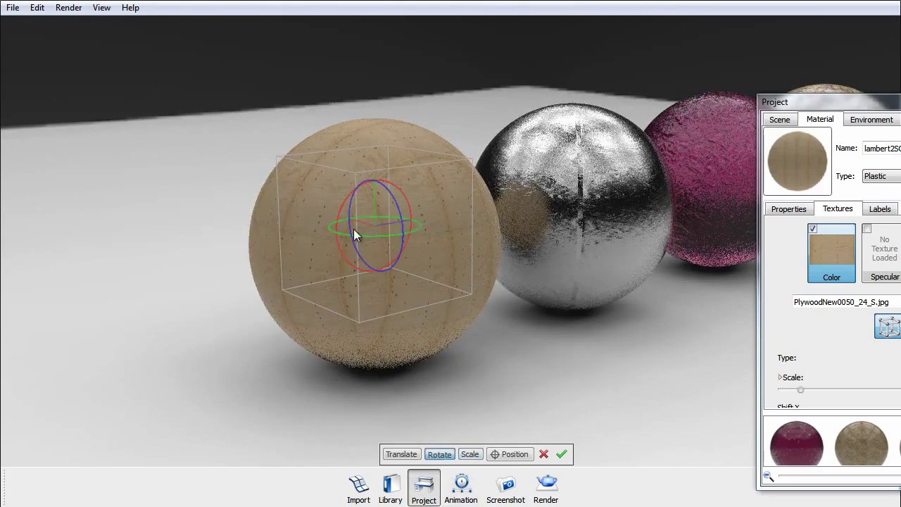
pyautogui.moveTo(342, 206)
pyautogui.mouseDown()
pyautogui.moveTo(333, 220)
pyautogui.moveTo(339, 200)
pyautogui.moveTo(342, 208)
pyautogui.mouseUp()
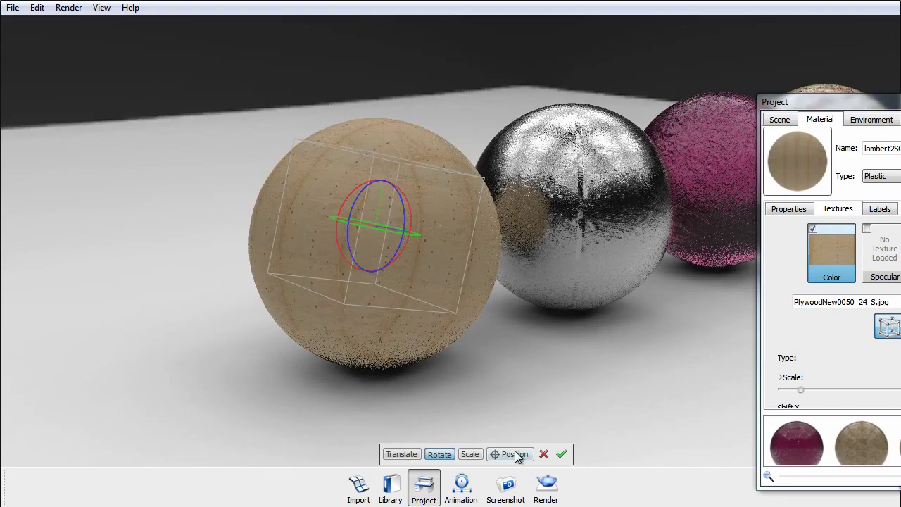
pyautogui.click(513, 454)
pyautogui.moveTo(427, 280); pyautogui.dragTo(409, 285)
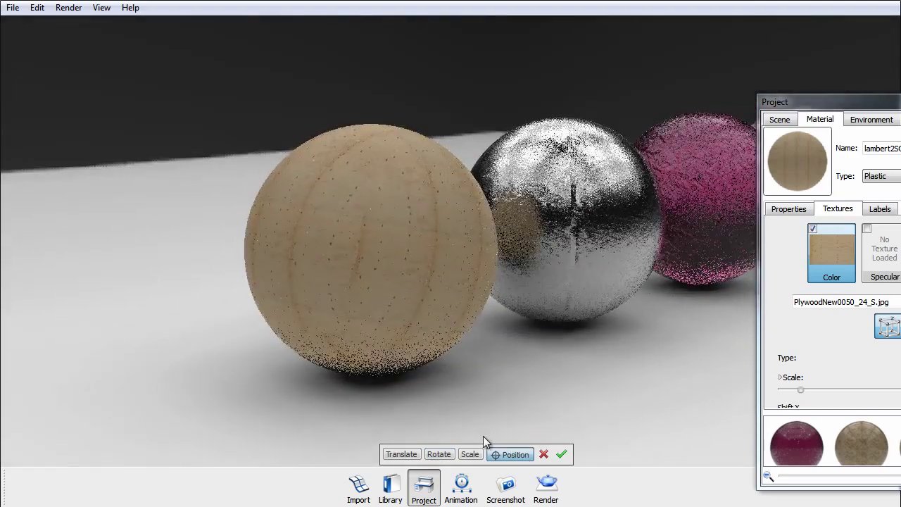
pyautogui.click(563, 455)
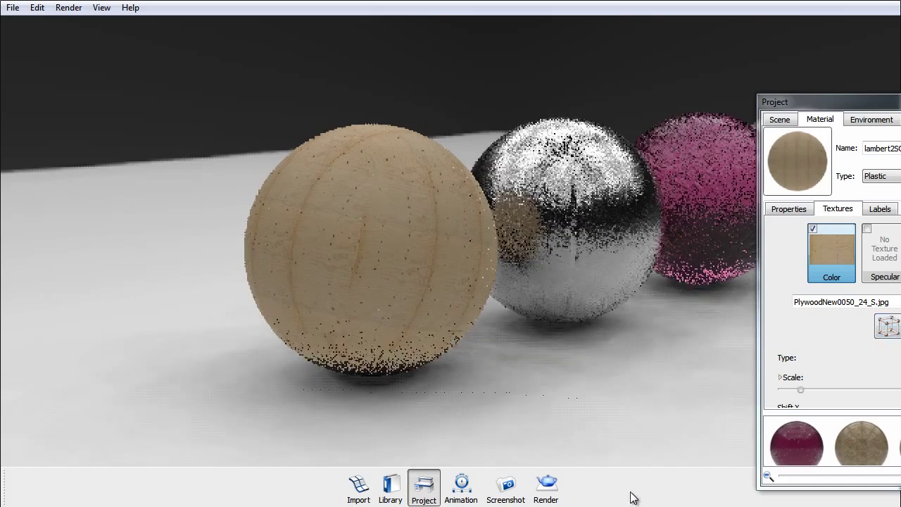
# Step: Return the plywood texture to cylindrical mapping, reactivate the Mapping Tool and examine the wooden sphere from farther out and above
pyautogui.moveTo(573, 306); pyautogui.dragTo(540, 314)
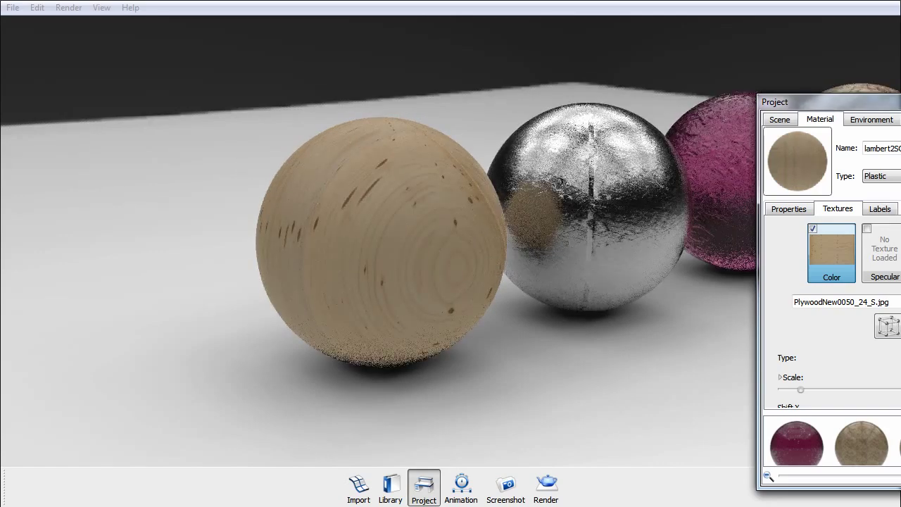
pyautogui.click(888, 326)
pyautogui.scroll(-4, 631, 397)
pyautogui.moveTo(631, 397); pyautogui.dragTo(780, 283)
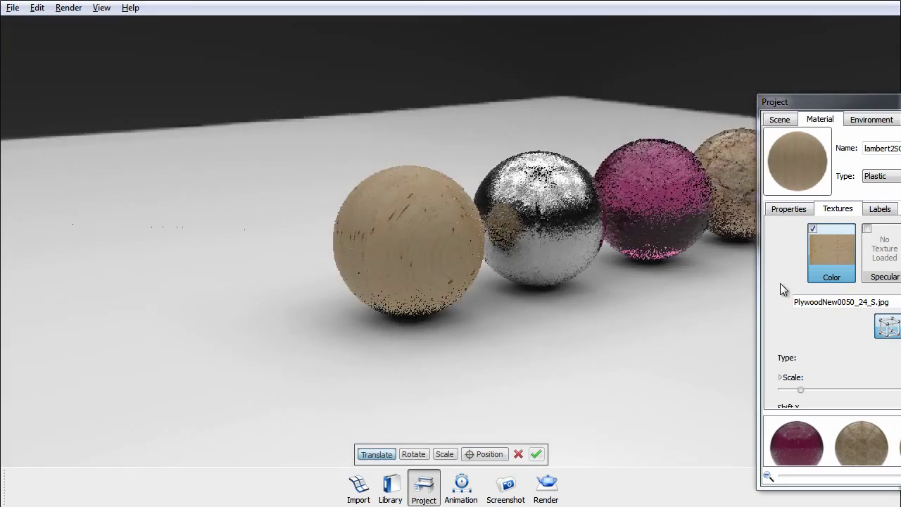
pyautogui.scroll(-2, 560, 275)
pyautogui.moveTo(560, 275); pyautogui.dragTo(471, 408)
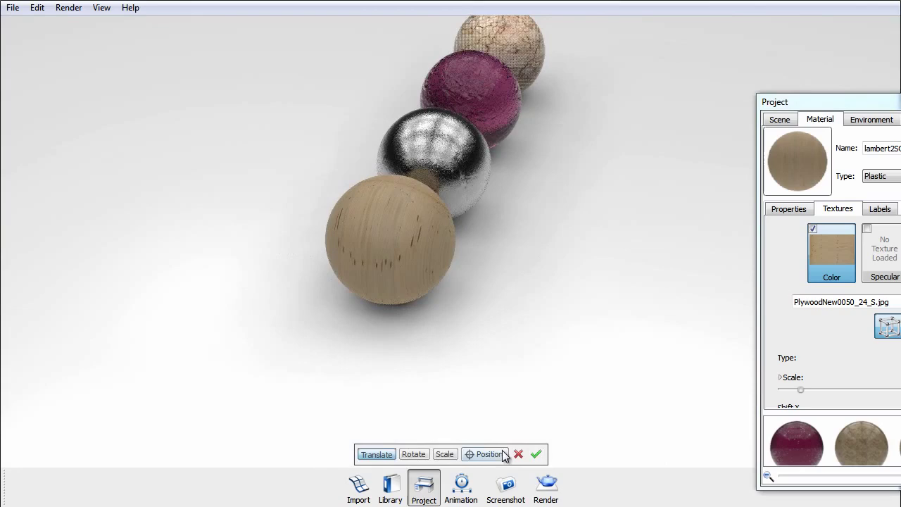
# Step: Position the cylindrical mapping on the wooden sphere's surface, try the translate and rotate modes, and accept the mapping
pyautogui.click(502, 451)
pyautogui.moveTo(443, 299); pyautogui.dragTo(387, 260)
pyautogui.click(379, 455)
pyautogui.moveTo(498, 303); pyautogui.dragTo(395, 258)
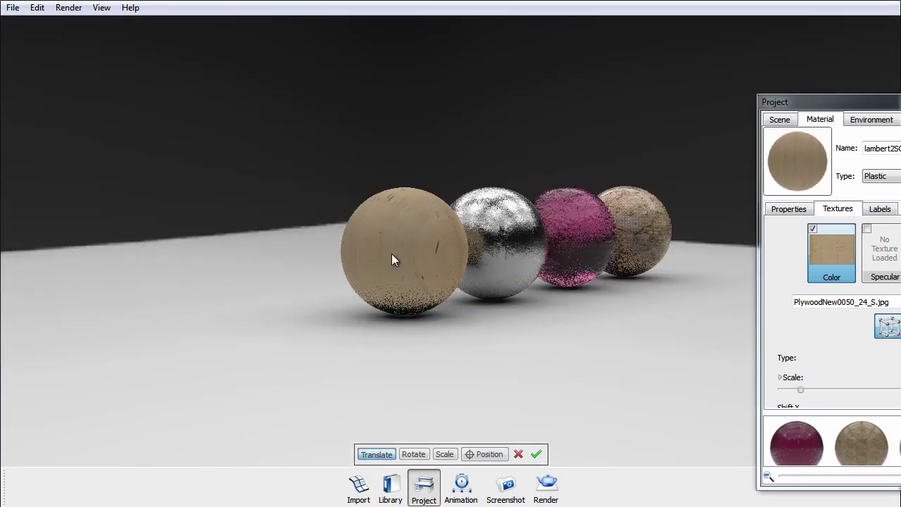
pyautogui.scroll(3, 332, 261)
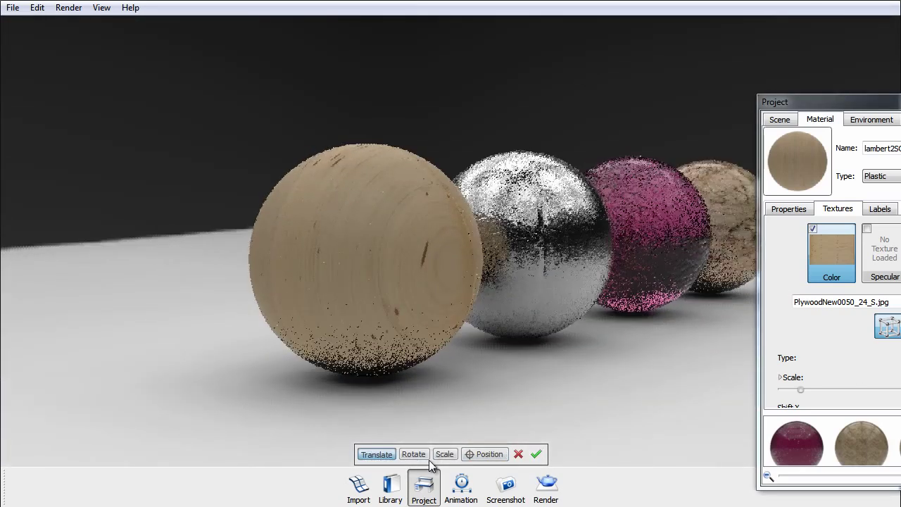
pyautogui.click(414, 454)
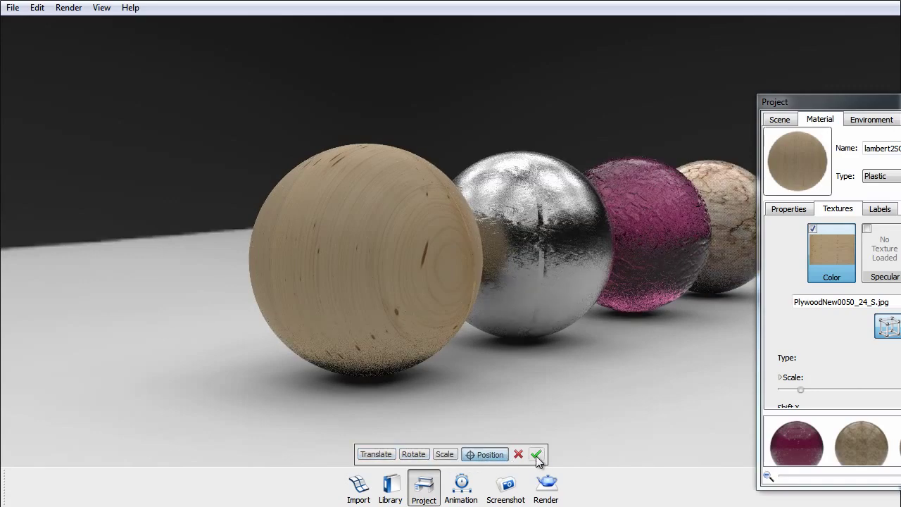
pyautogui.click(536, 456)
# Step: Inspect the texture seam on the wooden sphere from above, and open and cancel the Mapping Tool
pyautogui.moveTo(350, 305); pyautogui.dragTo(217, 235)
pyautogui.rightClick(426, 244)
pyautogui.click(470, 253)
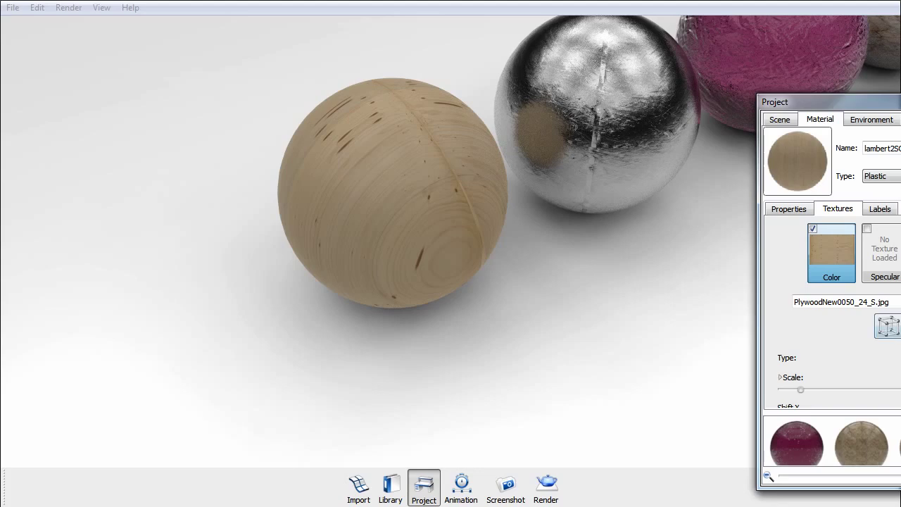
pyautogui.click(887, 326)
pyautogui.click(518, 455)
# Step: Open the metal sphere's material, set the MetalScratches0020_S.jpg texture to cylindrical mapping and activate the Mapping Tool
pyautogui.doubleClick(636, 121)
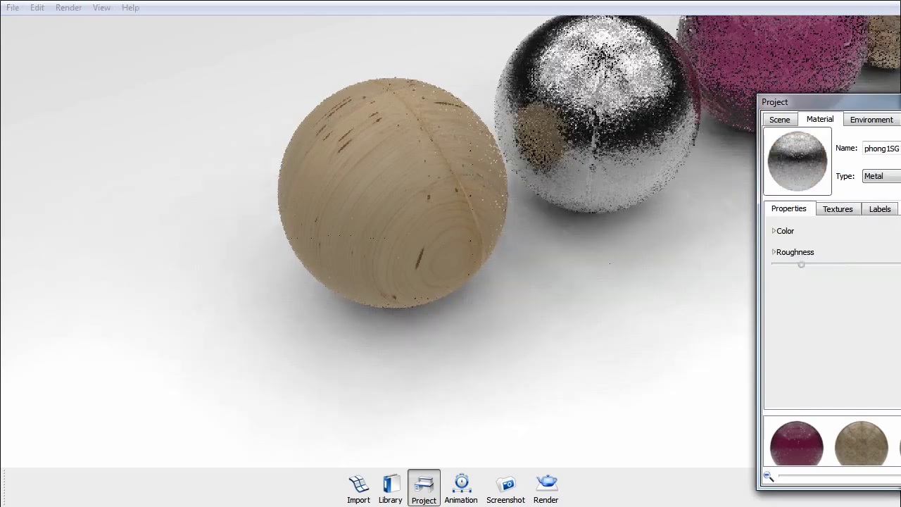
pyautogui.click(837, 208)
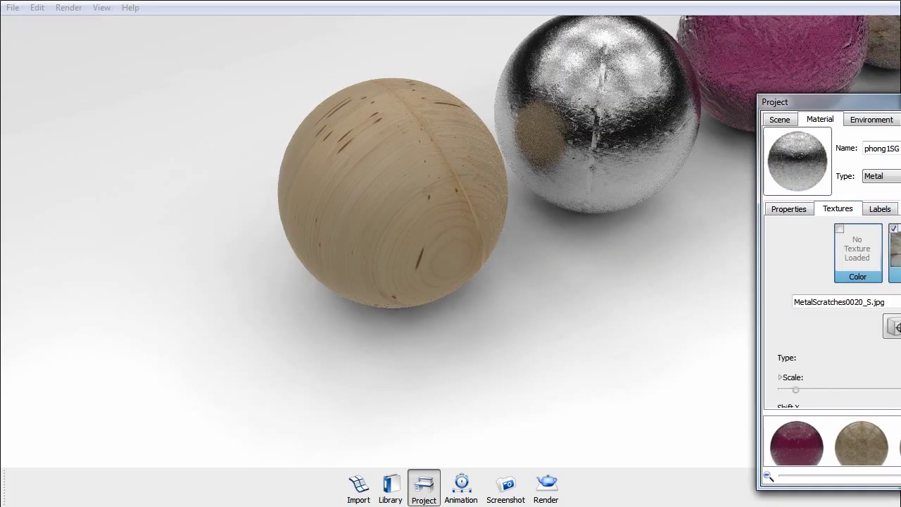
pyautogui.scroll(-2, 839, 310)
pyautogui.scroll(-2, 840, 310)
pyautogui.scroll(1, 839, 310)
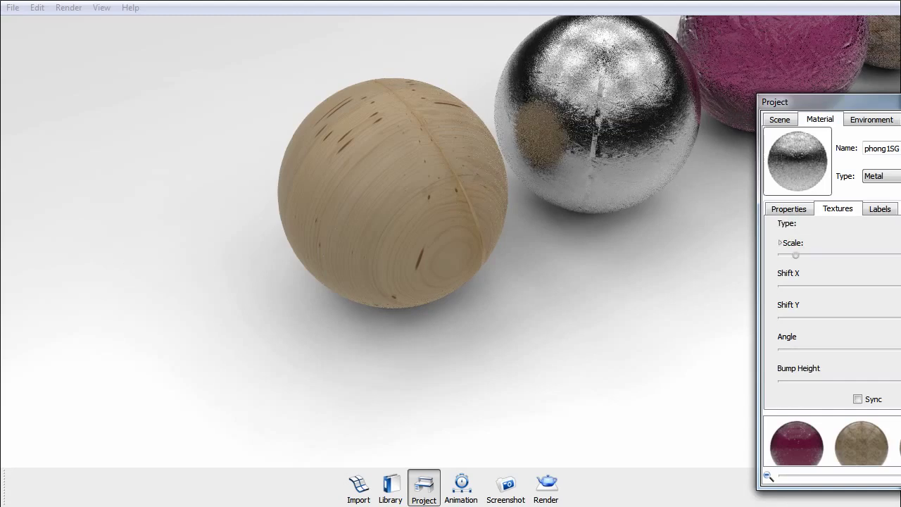
pyautogui.scroll(-2, 840, 310)
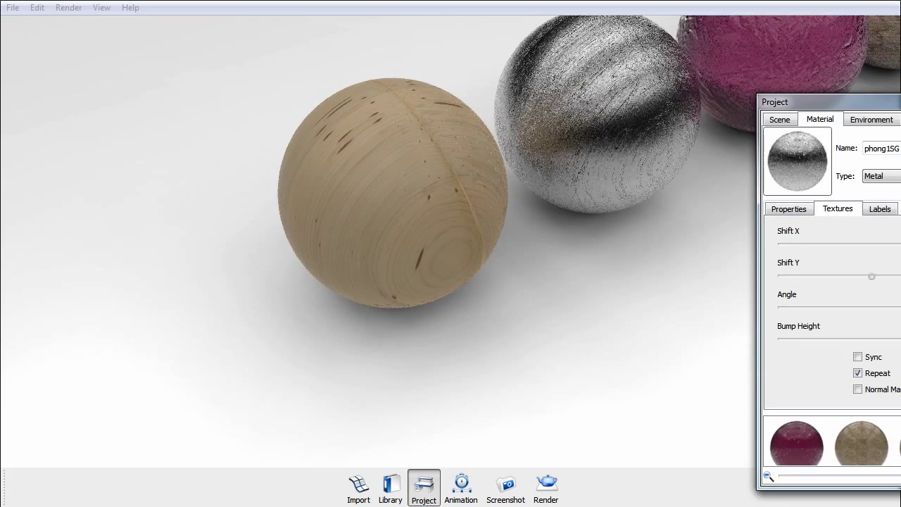
pyautogui.scroll(4, 839, 310)
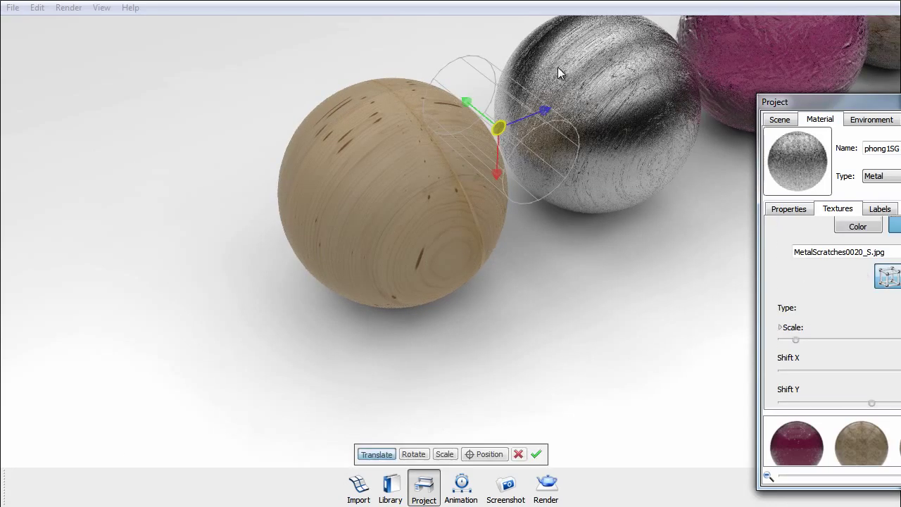
# Step: Move the mapping cylinder along its axes until it sits inside the metal sphere
pyautogui.moveTo(316, 184); pyautogui.dragTo(188, 314, button='middle')
pyautogui.moveTo(341, 249); pyautogui.dragTo(253, 149)
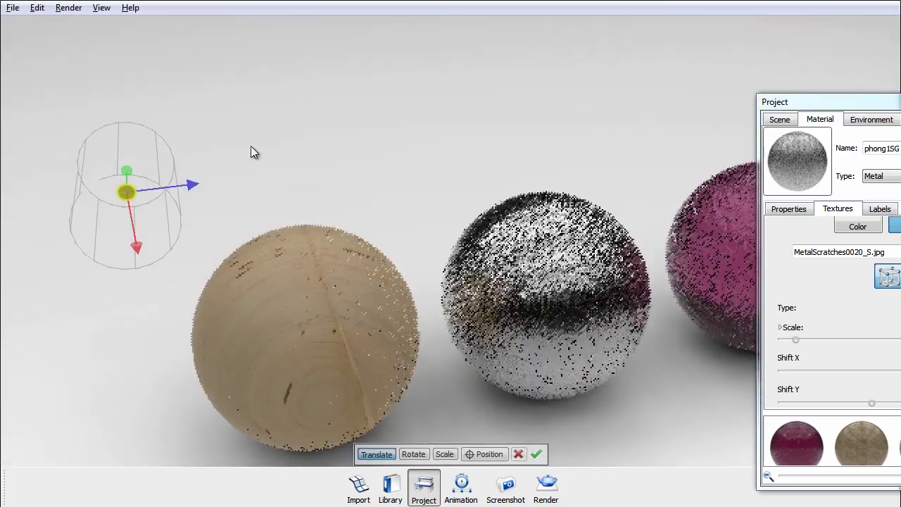
pyautogui.moveTo(516, 193); pyautogui.dragTo(322, 219)
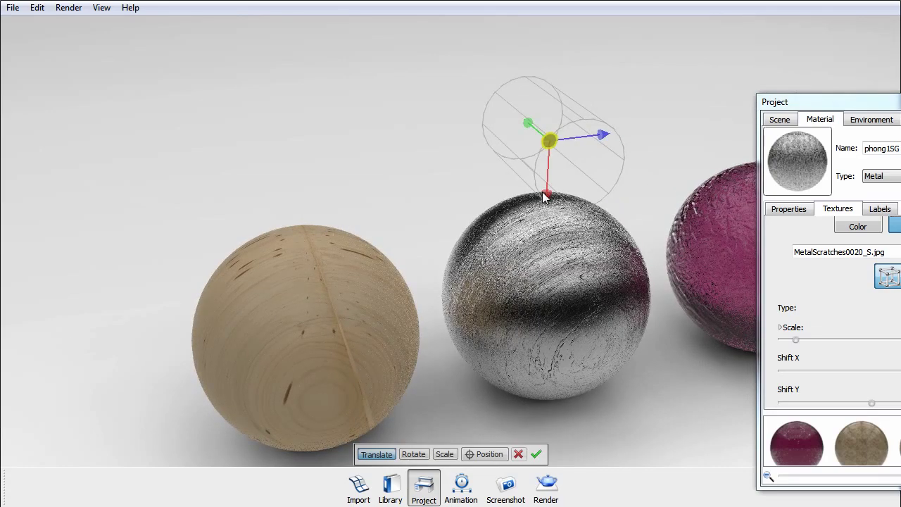
pyautogui.moveTo(545, 196); pyautogui.dragTo(527, 261)
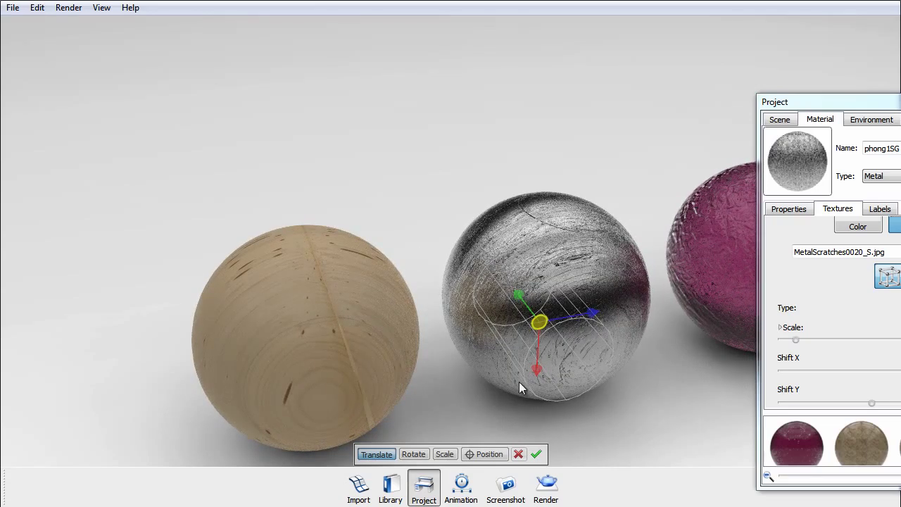
# Step: Scale the metal sphere's mapping cylinder along its green axis
pyautogui.click(445, 455)
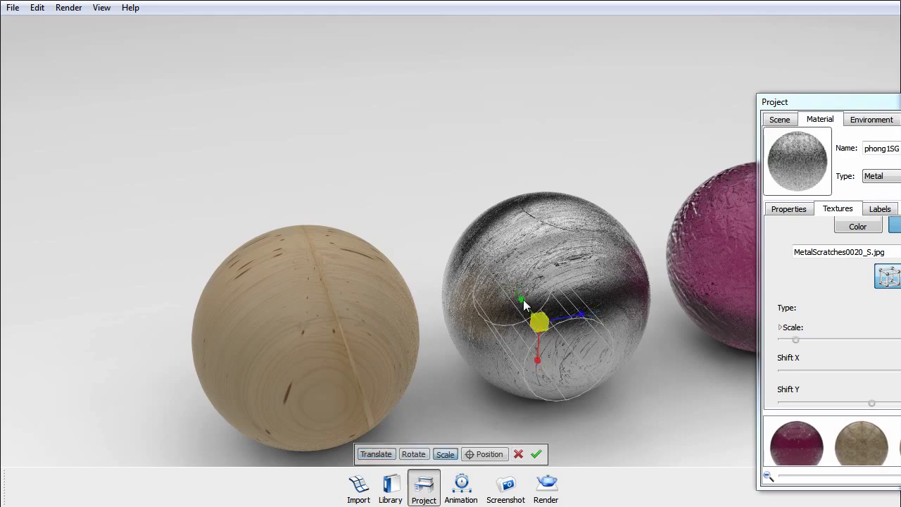
pyautogui.moveTo(523, 300); pyautogui.dragTo(585, 455)
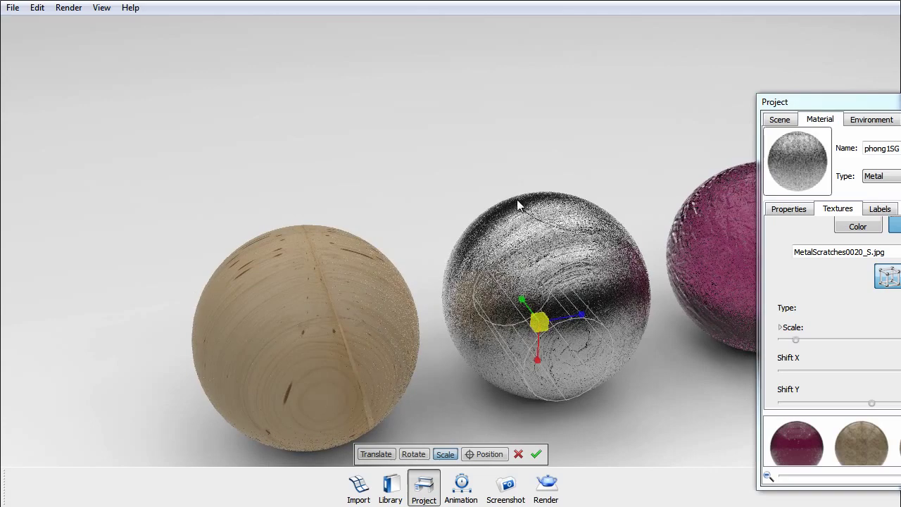
pyautogui.moveTo(522, 301); pyautogui.dragTo(700, 440)
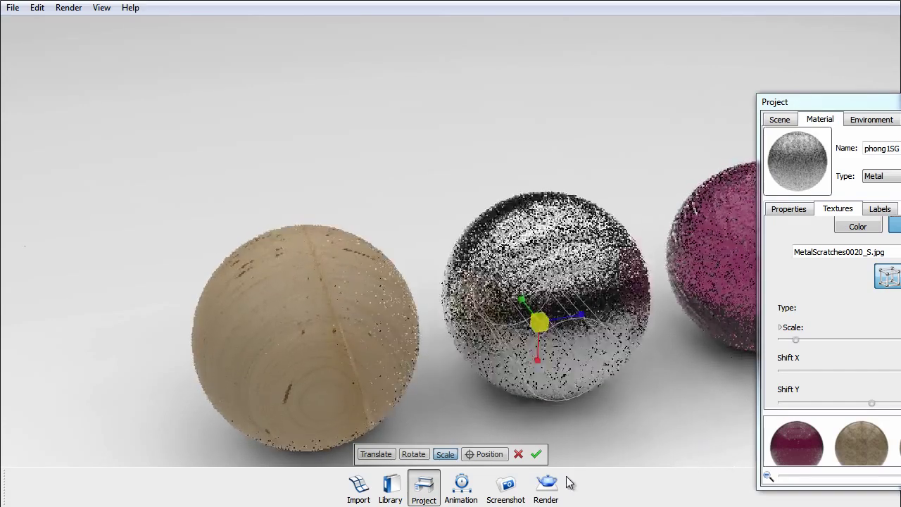
# Step: Rotate the mapping cylinder until it stands upright in the metal sphere, and accept the mapping
pyautogui.click(414, 454)
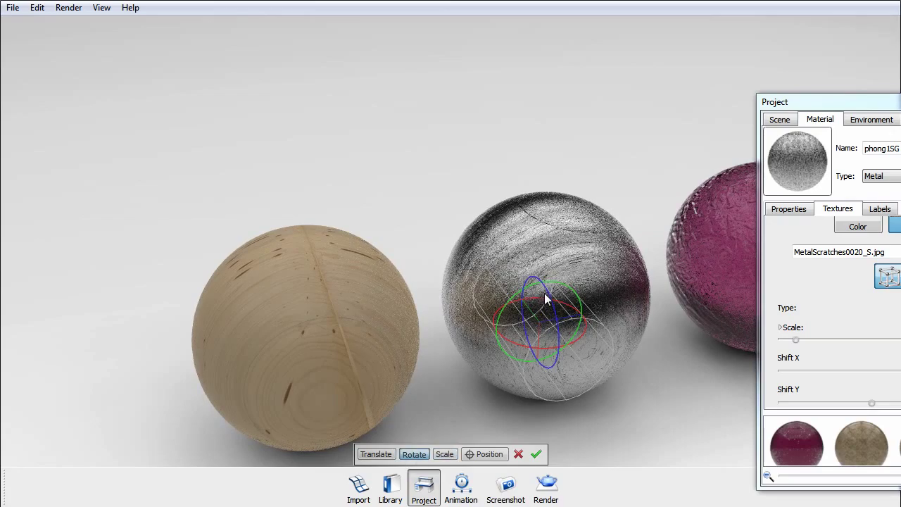
pyautogui.moveTo(551, 297); pyautogui.dragTo(441, 107)
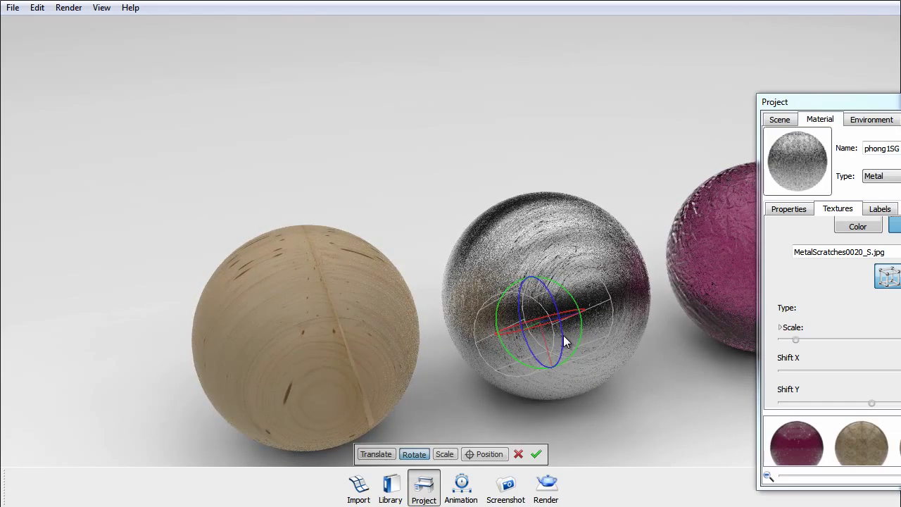
pyautogui.moveTo(563, 335); pyautogui.dragTo(548, 297)
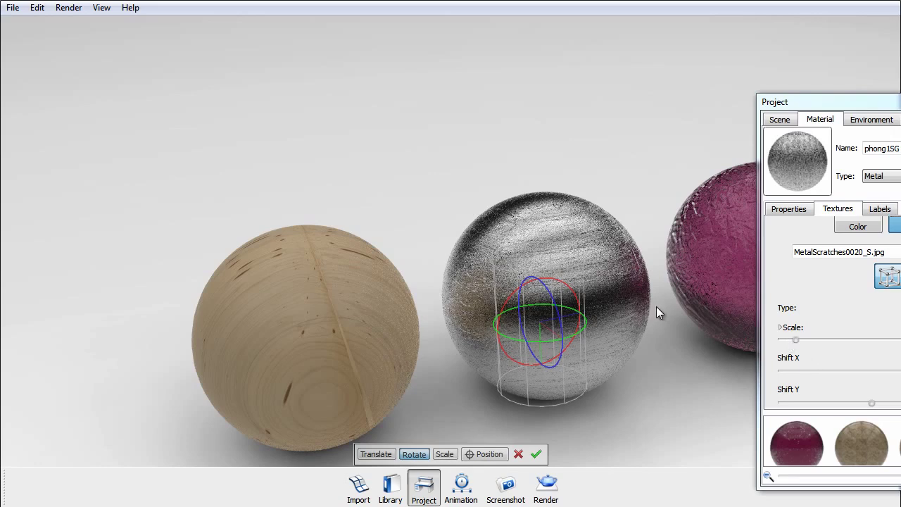
pyautogui.click(535, 456)
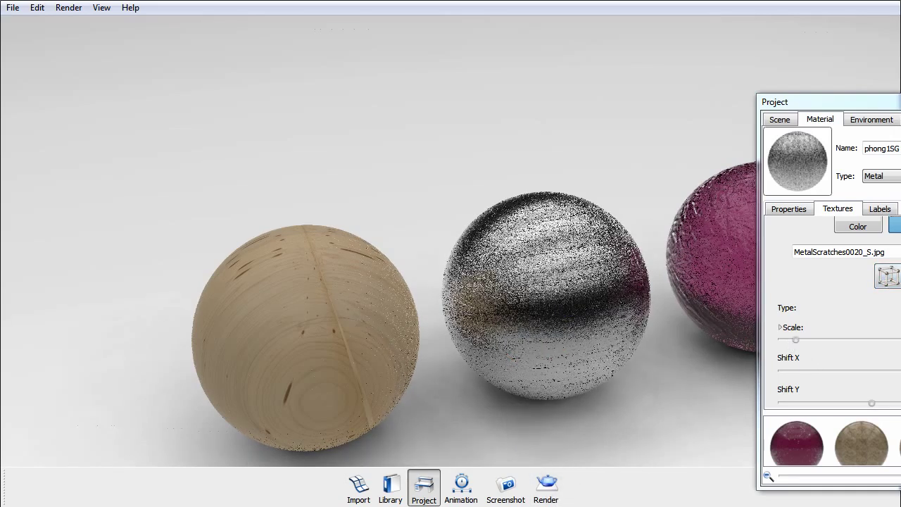
# Step: Close the Project window and view all four spheres from farther away
pyautogui.press('space')
pyautogui.keyDown('alt'); pyautogui.moveTo(769, 175); pyautogui.dragTo(609, 144, button='right'); pyautogui.keyUp('alt')
pyautogui.moveTo(608, 144); pyautogui.dragTo(464, 221)
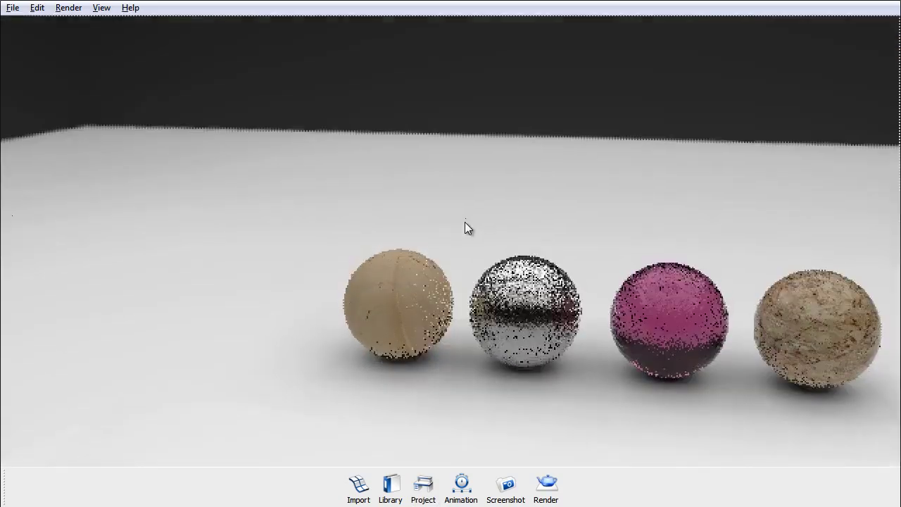